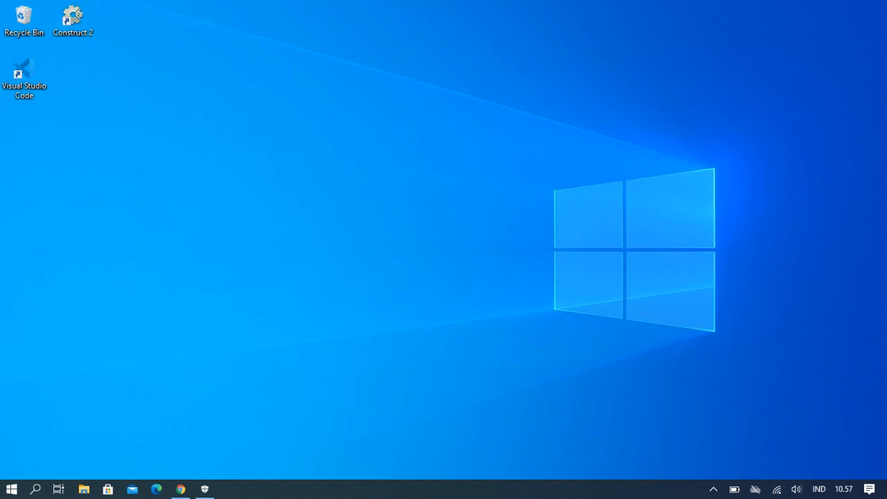
Step: Switch to Chrome's Construct 2 Releases page and show its full web address
click(180, 489)
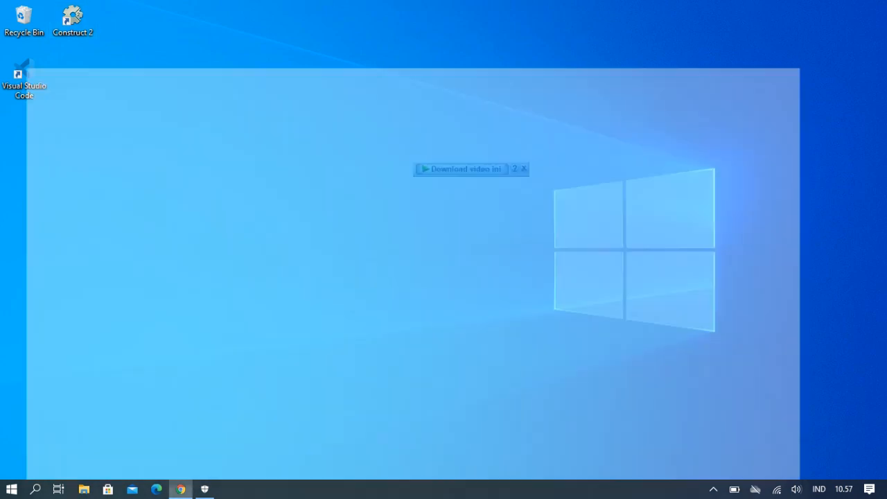
click(85, 11)
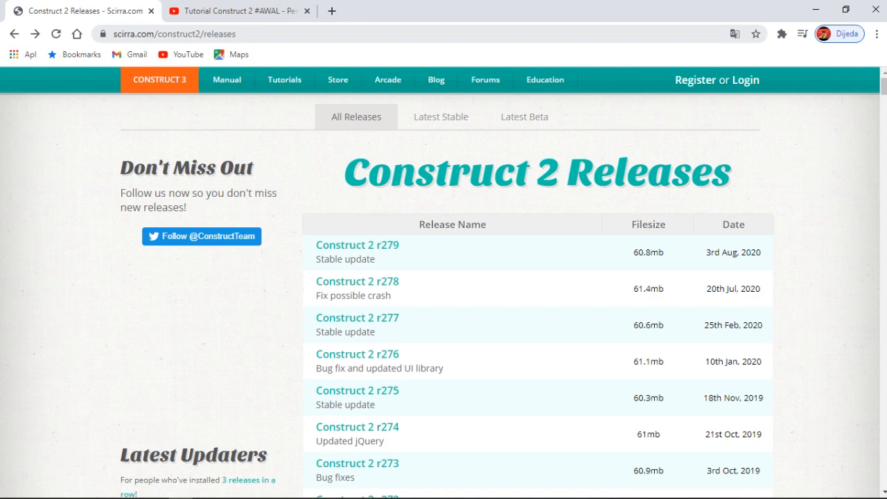
click(158, 33)
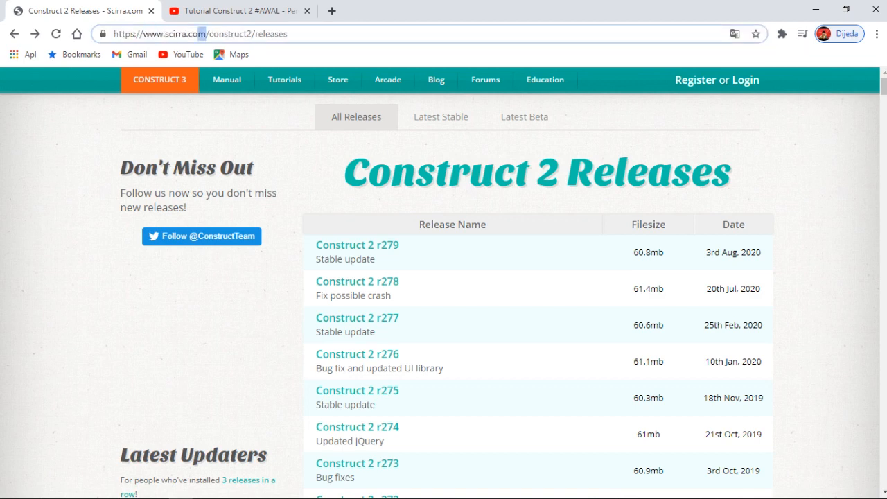
key(End)
drag(288, 34, 255, 34)
key(BackSpace)
key(BackSpace)
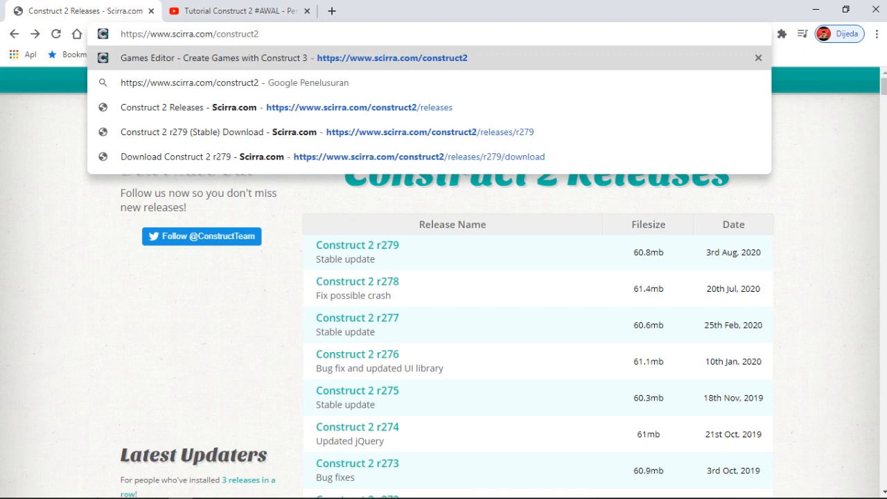
key(Return)
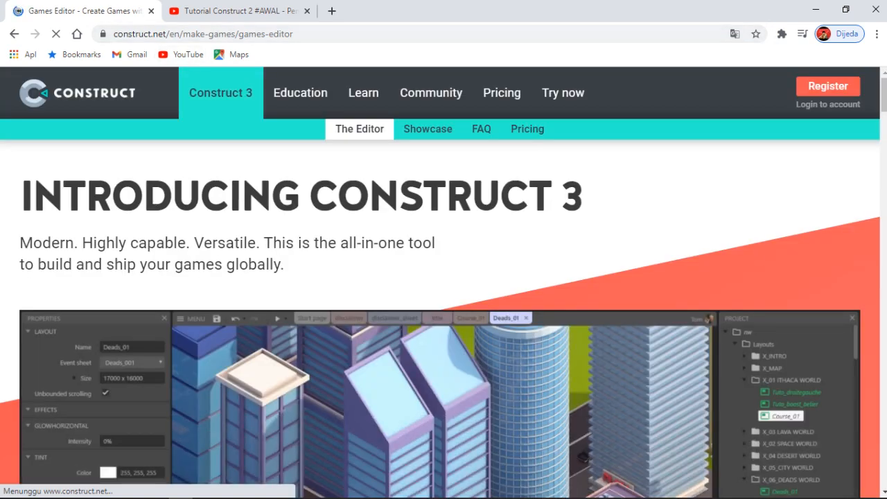
mouse_move(221, 93)
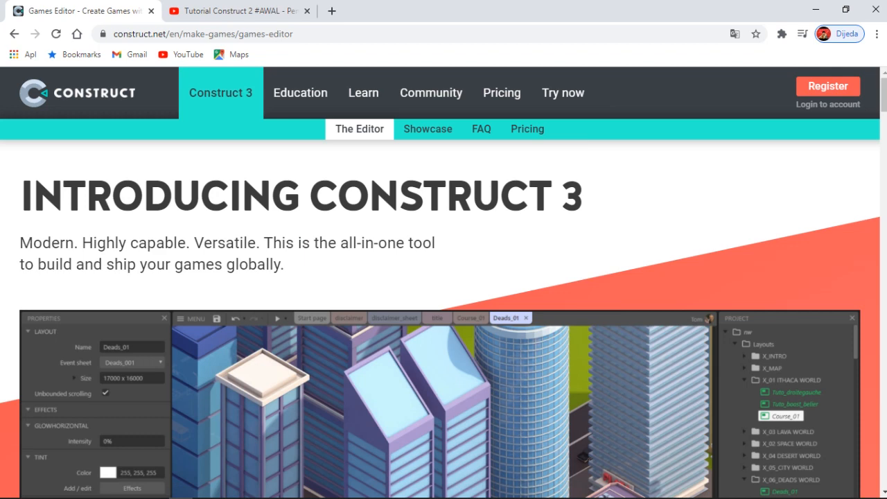
drag(293, 33, 162, 34)
text(construct.net/)
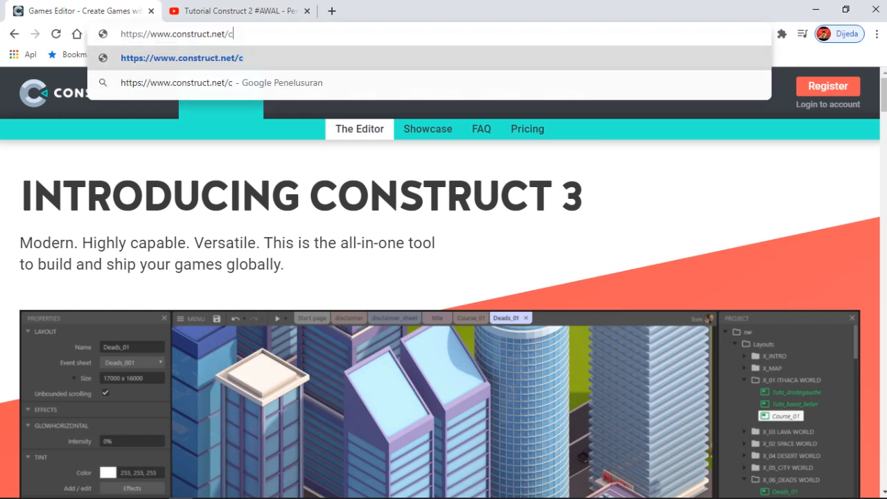
text(ct)
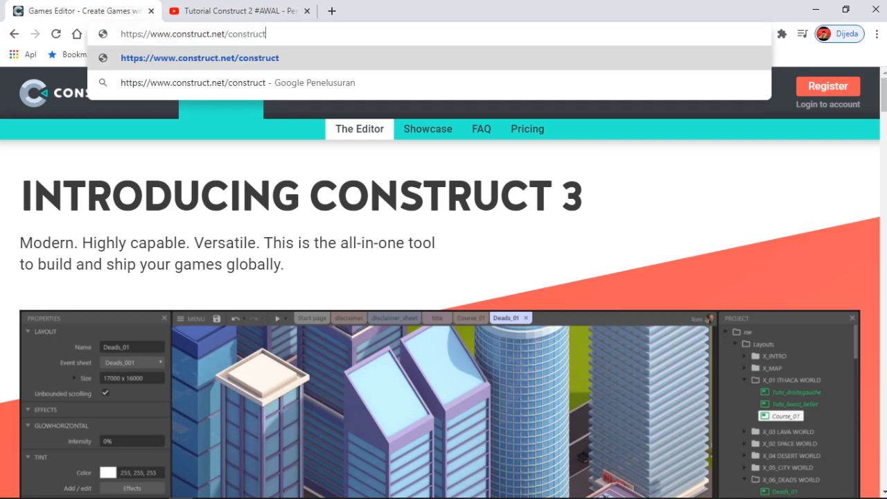
text(2/releses)
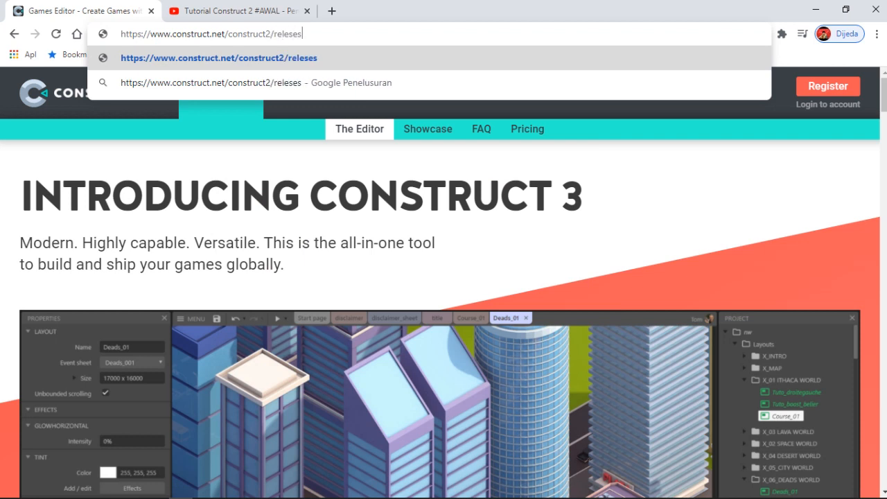
key(Return)
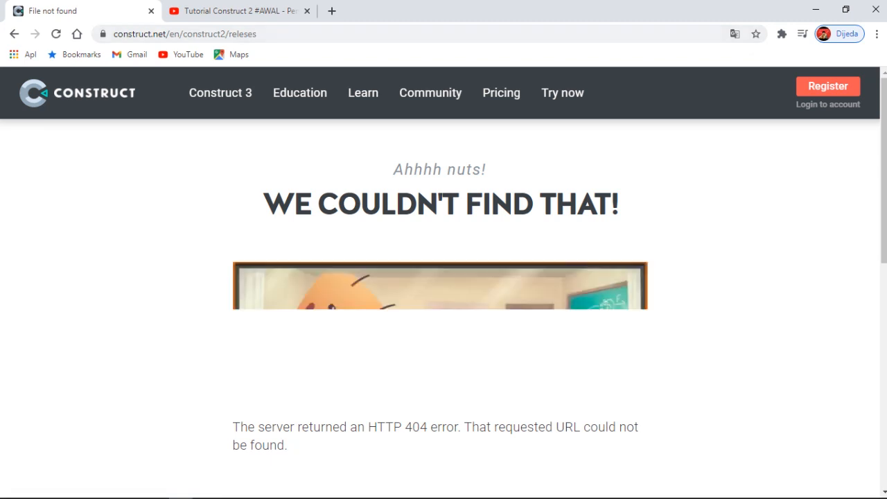
Step: Correct the spelling of "releases" in the construct.net address and load it again
click(283, 34)
click(248, 33)
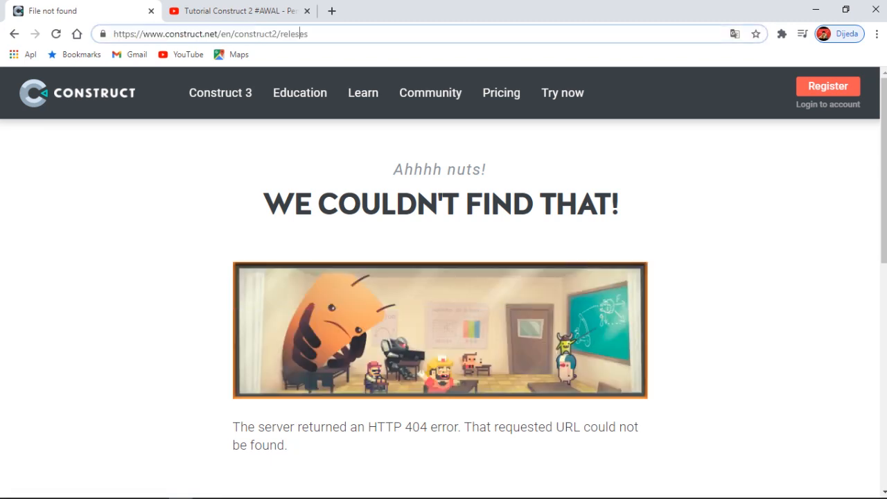
mouse_move(363, 92)
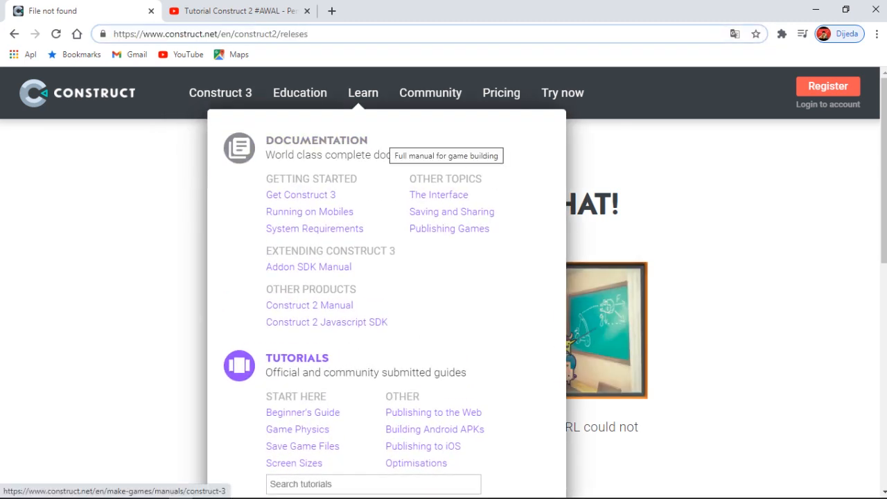
text(a)
key(Return)
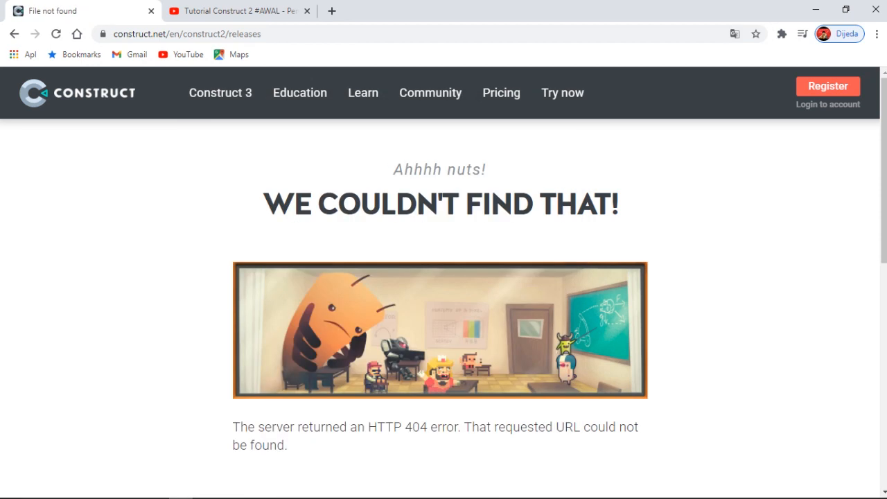
drag(263, 34, 228, 34)
text(relea)
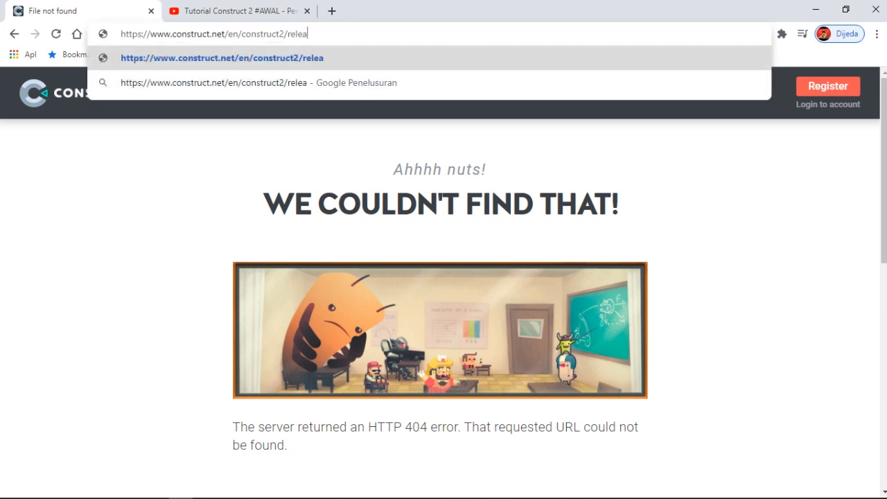
text(ses)
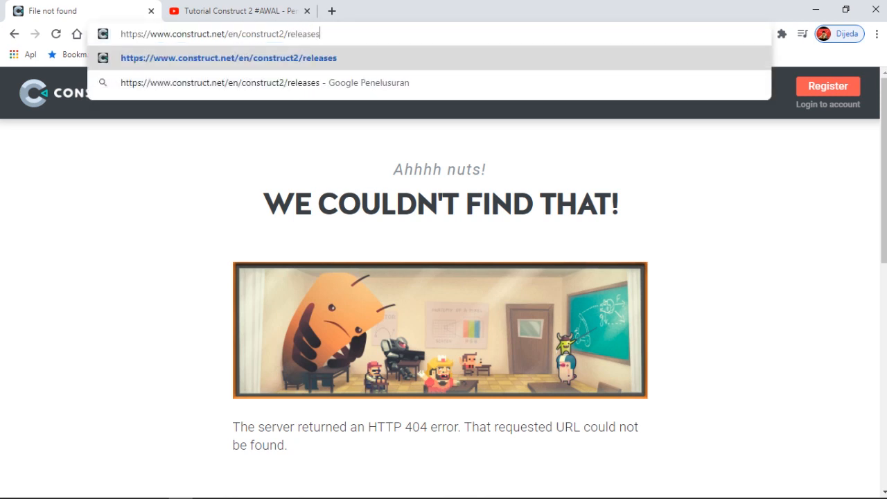
key(Return)
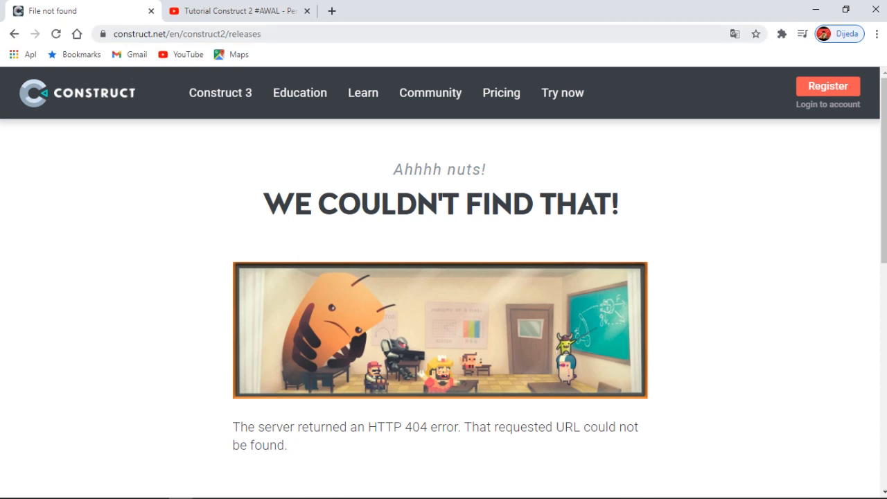
click(13, 34)
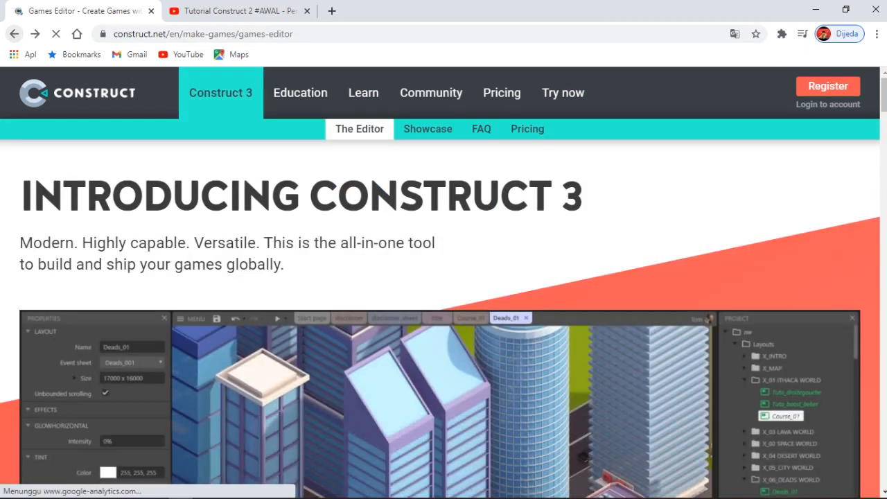
click(14, 34)
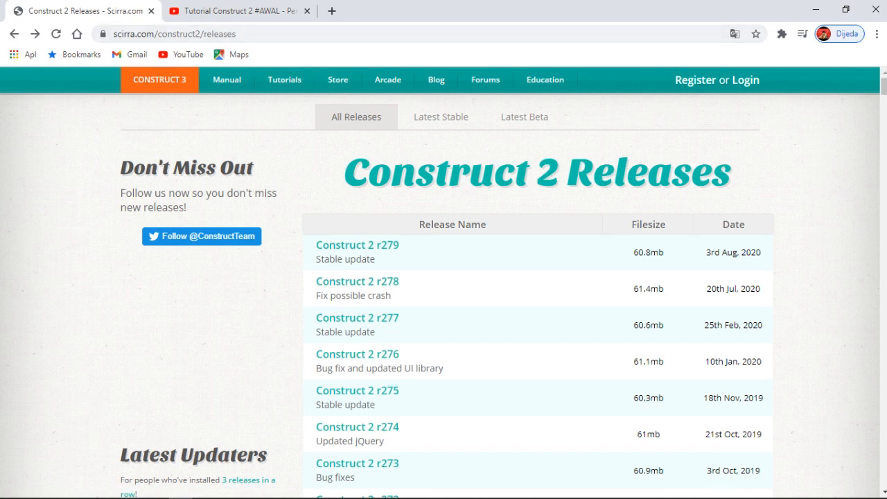
Step: Open the download page of the Construct 2 r279 stable release from the release list
scroll(444, 282, down, 1)
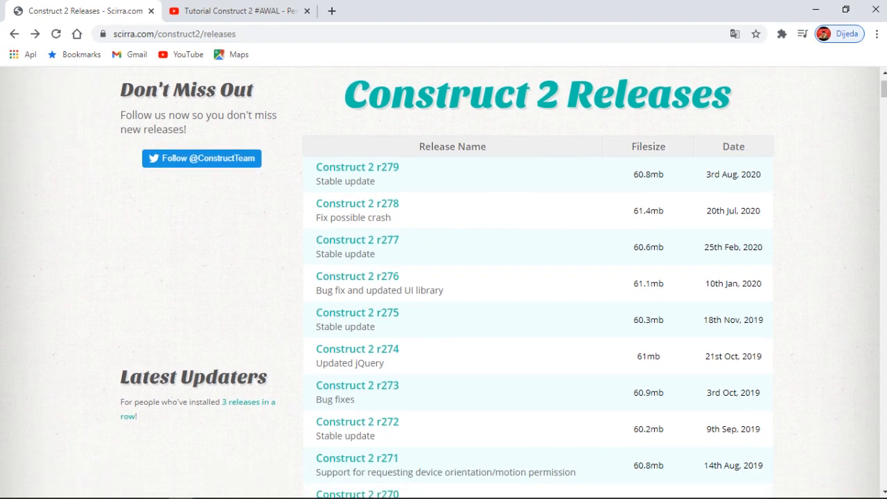
drag(295, 167, 381, 167)
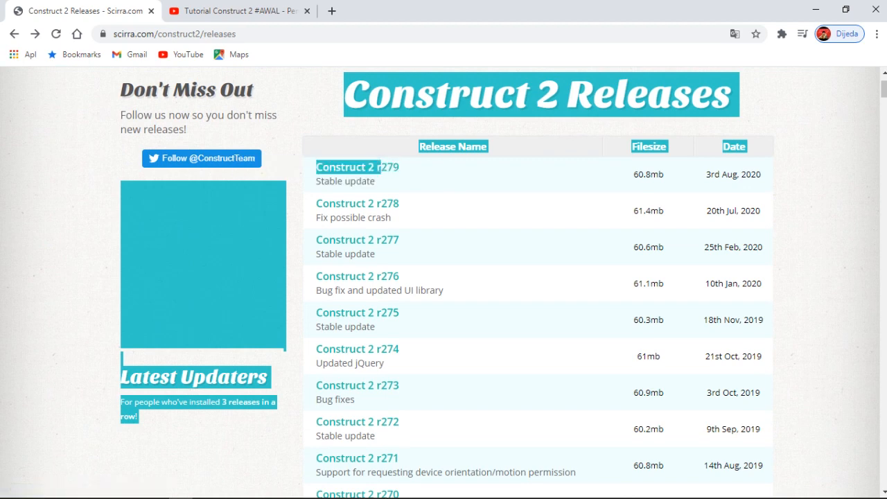
click(383, 168)
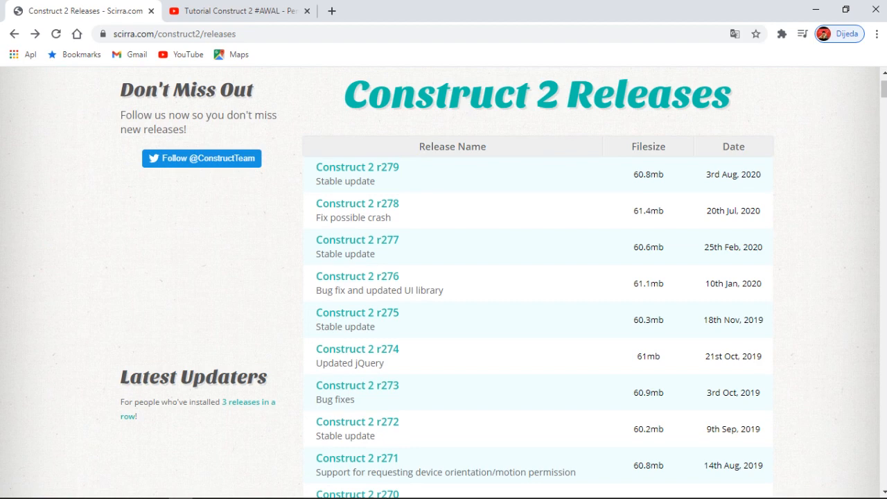
click(357, 167)
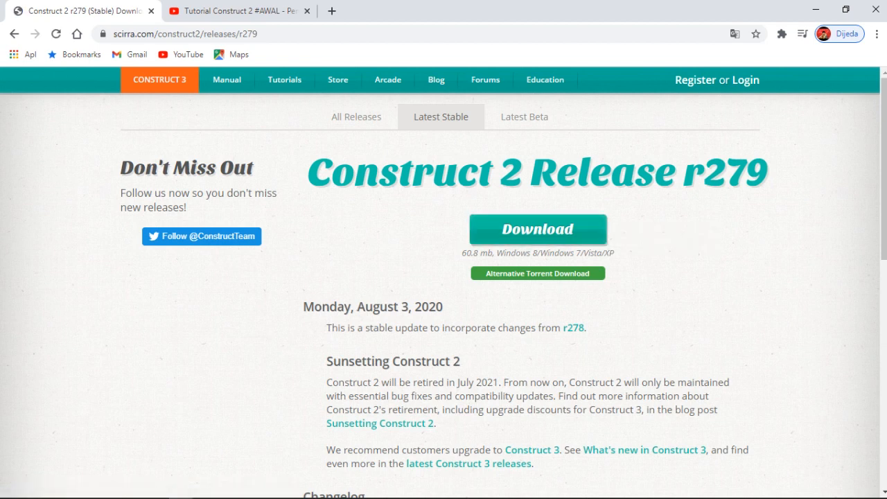
Step: Launch Construct 2 from the desktop, dismiss the Try Construct 3 offer and show the Home commands
click(815, 10)
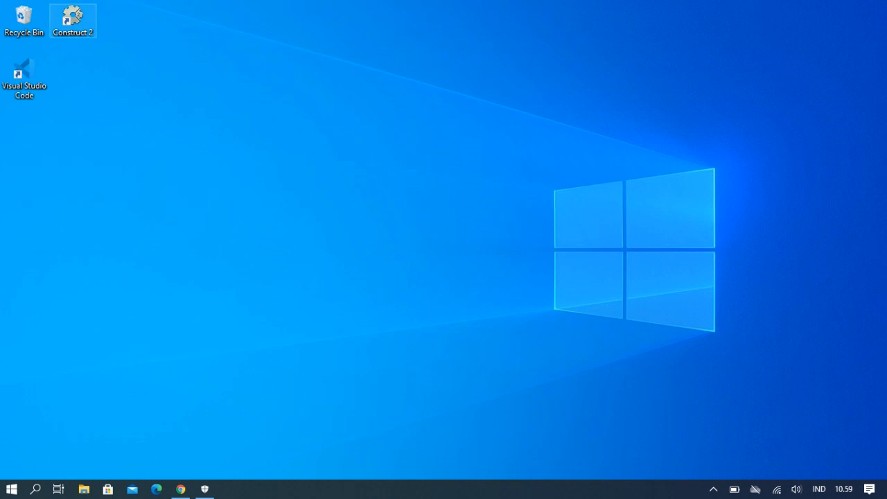
double_click(73, 21)
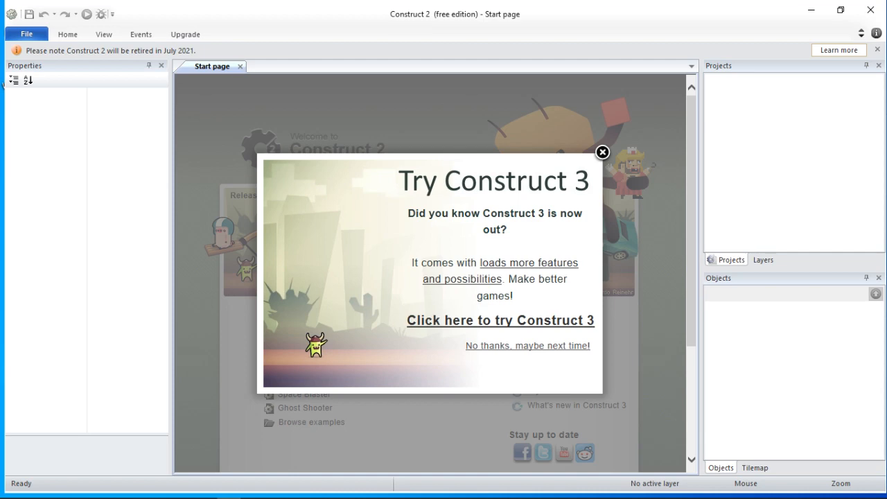
key(Escape)
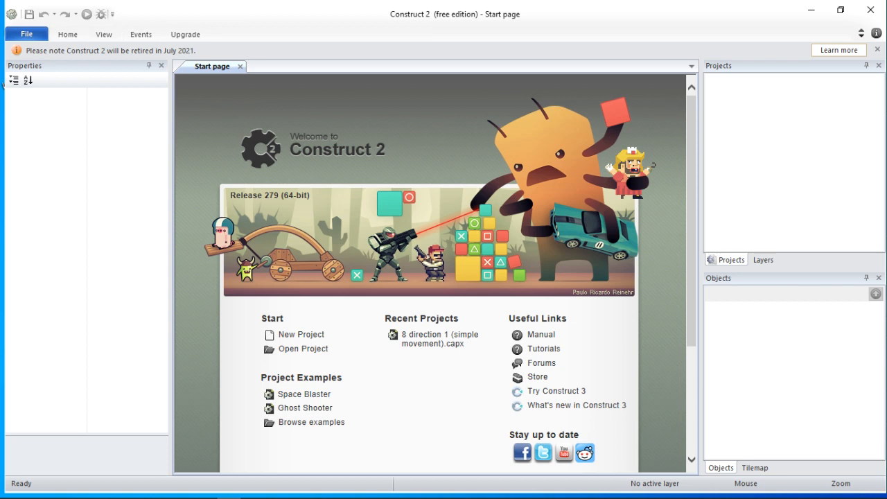
click(68, 35)
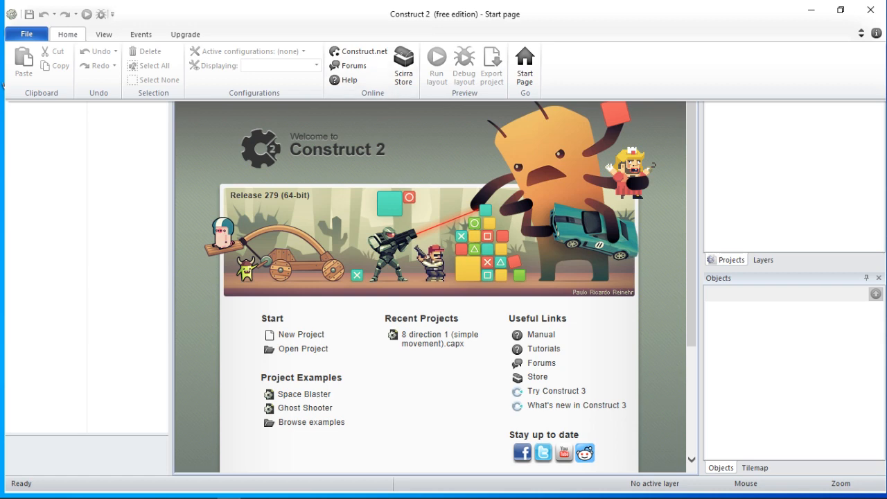
Step: Start a new project, browse the available templates and create it from the New empty project template
drag(691, 222, 691, 300)
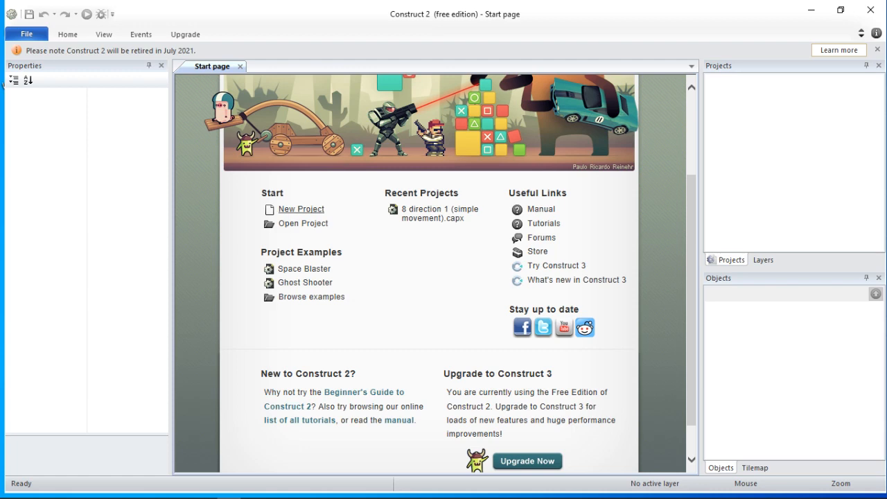
click(302, 208)
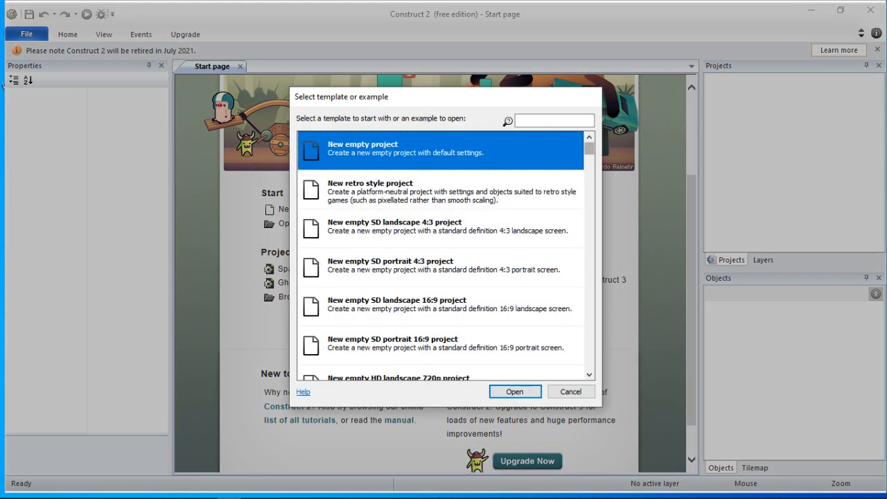
mouse_move(589, 148)
mouse_down()
mouse_move(589, 165)
mouse_move(589, 147)
mouse_up()
click(589, 375)
click(589, 375)
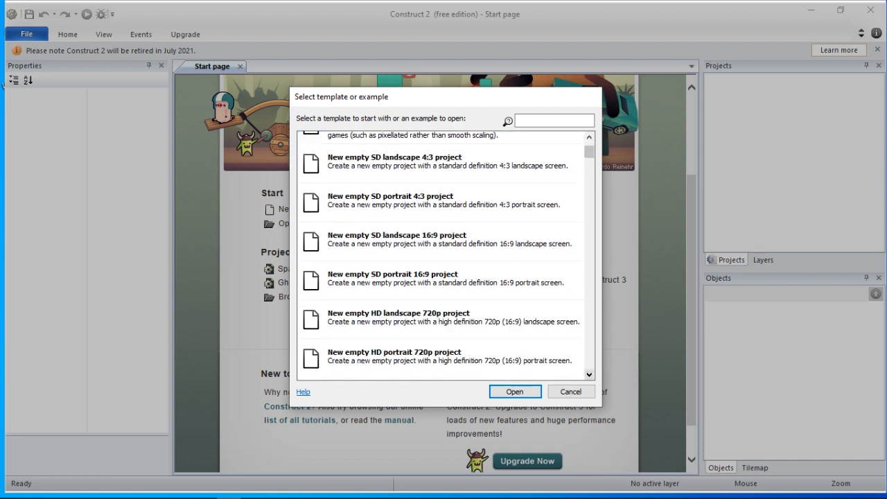
click(589, 375)
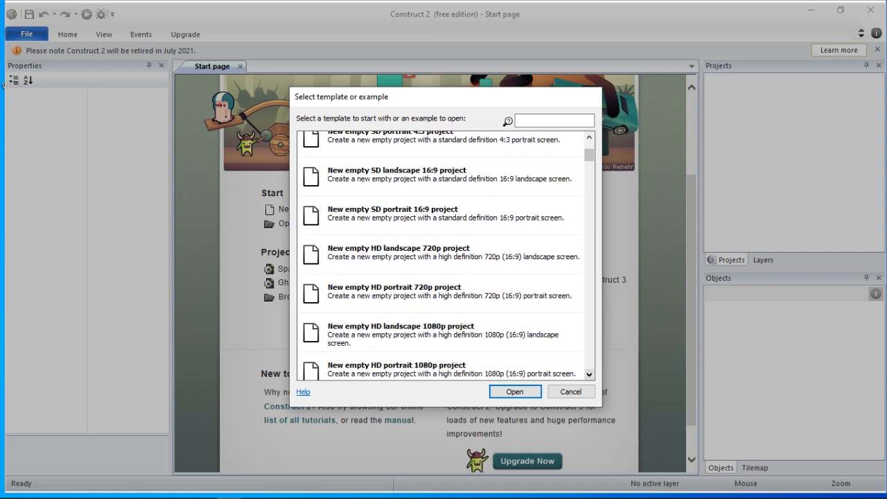
click(588, 374)
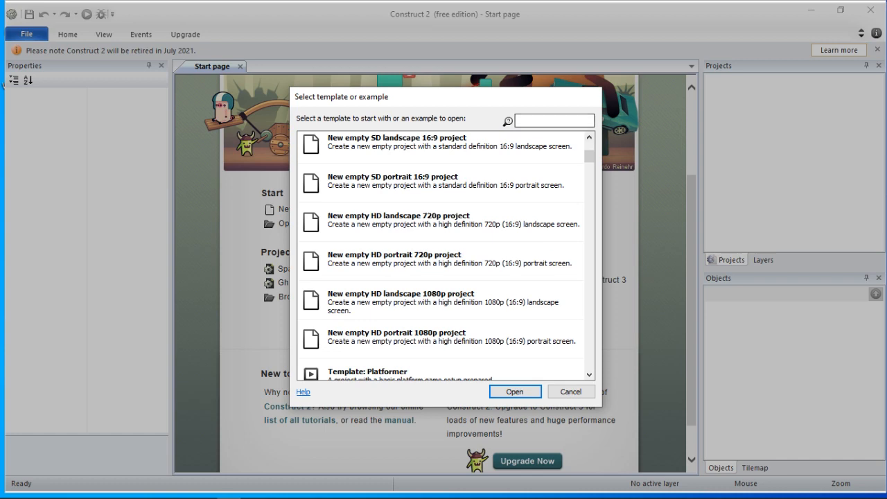
drag(589, 157, 589, 146)
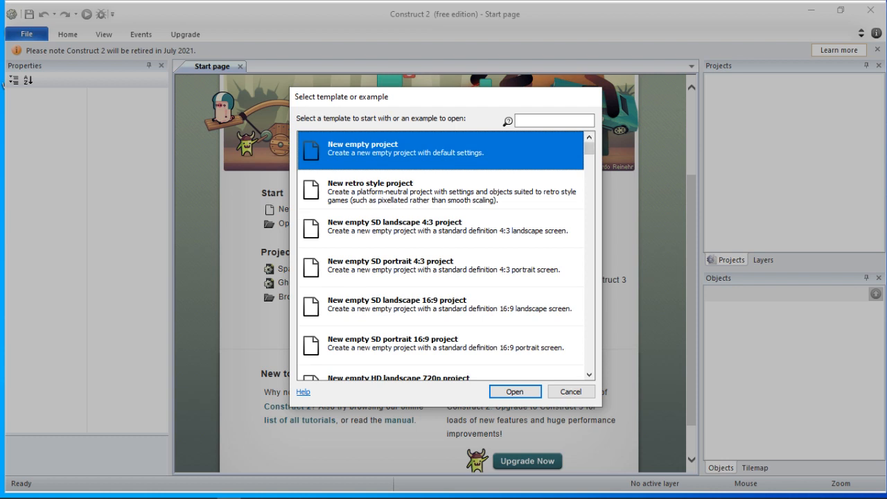
key(Return)
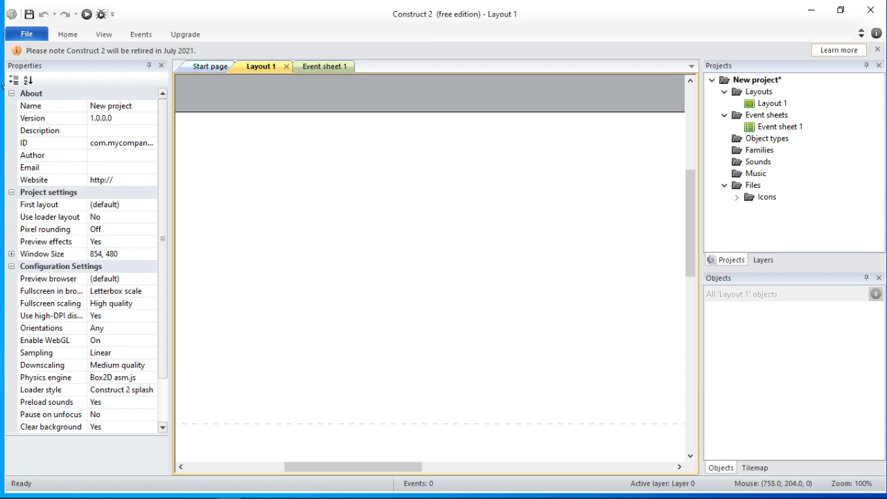
Step: Zoom out on Layout 1 to 56% and examine the dashed window boundary in the layout
ctrl+scroll(430, 270, down, 5)
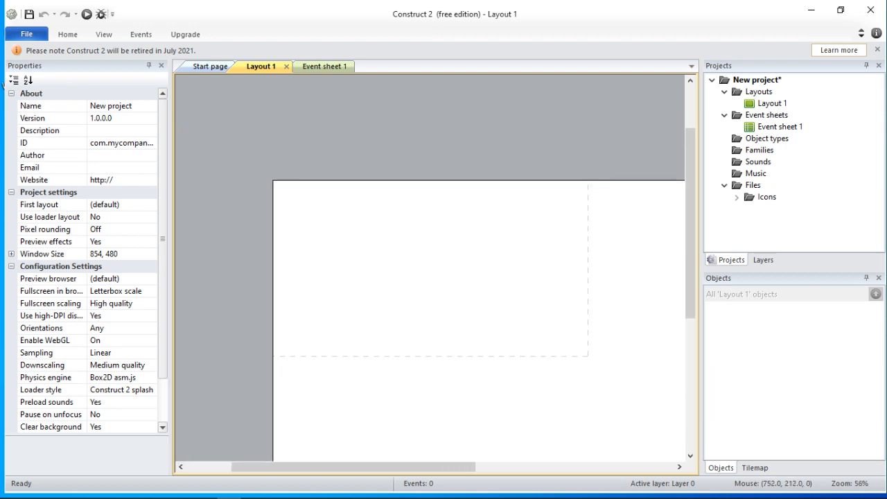
drag(423, 467, 482, 467)
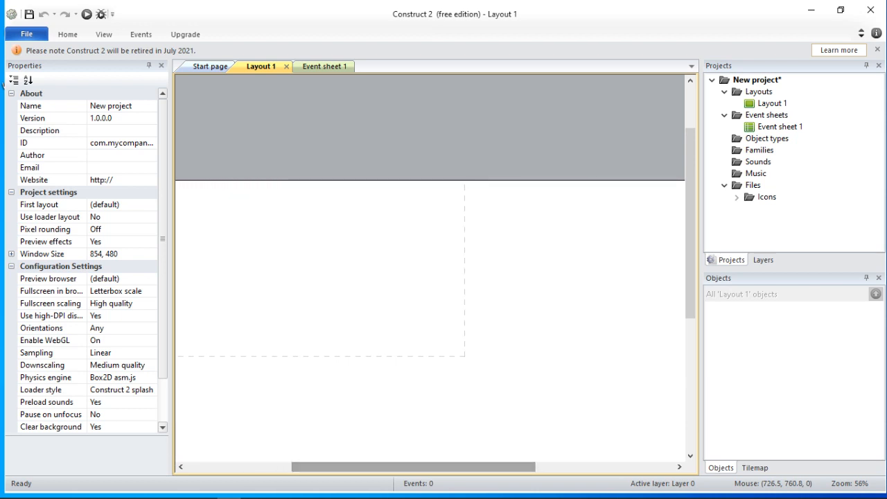
Step: Examine Layout 1 and its empty Event sheet 1 in alternation, displaying the layout's properties
ctrl+scroll(482, 467, down, 2)
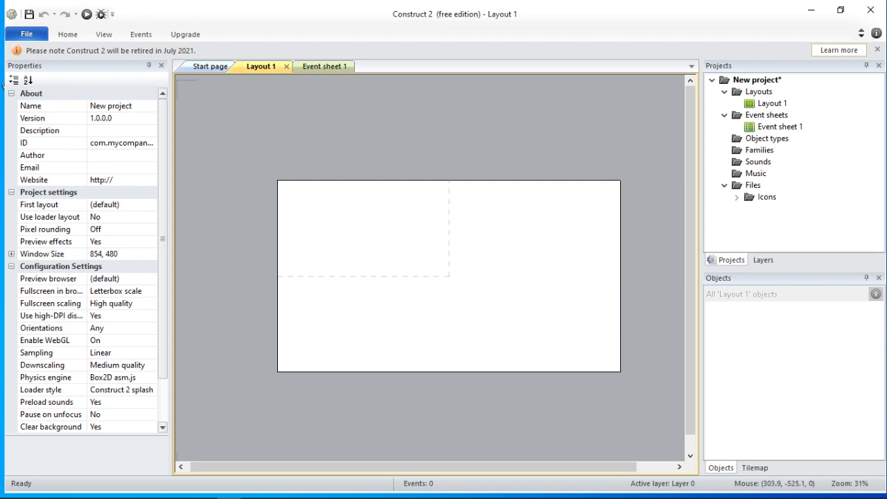
click(320, 65)
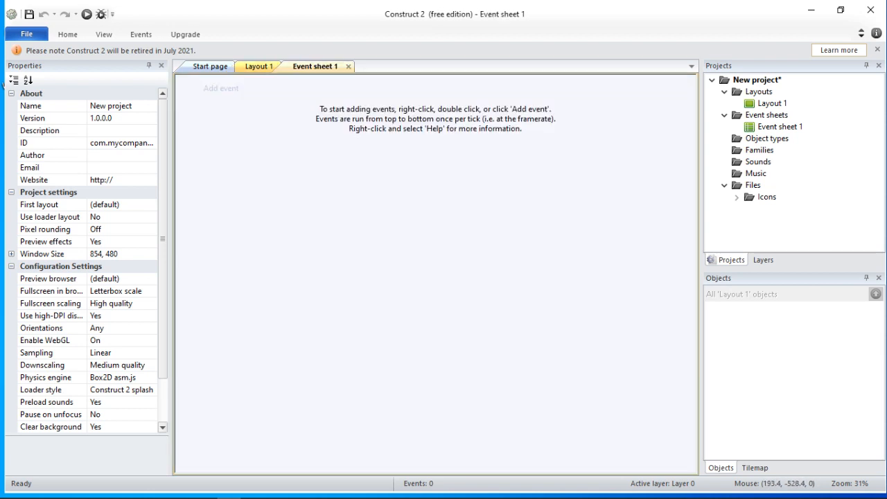
click(261, 66)
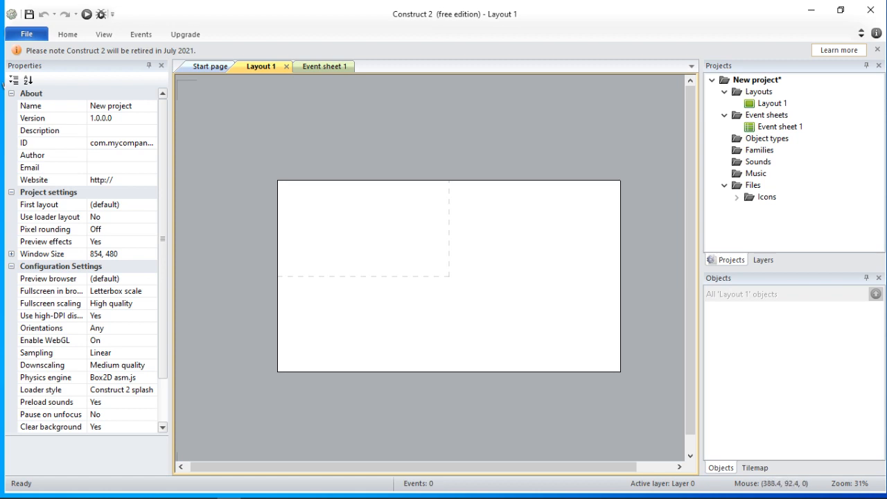
drag(401, 292, 420, 284)
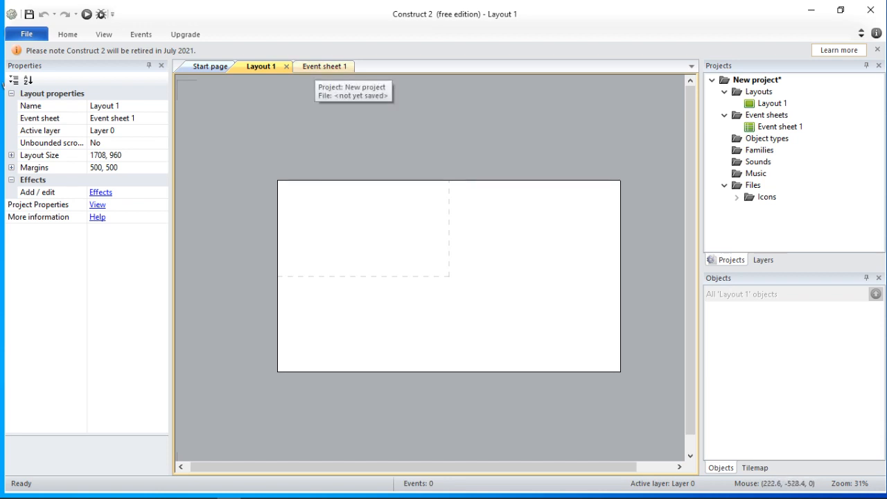
click(320, 66)
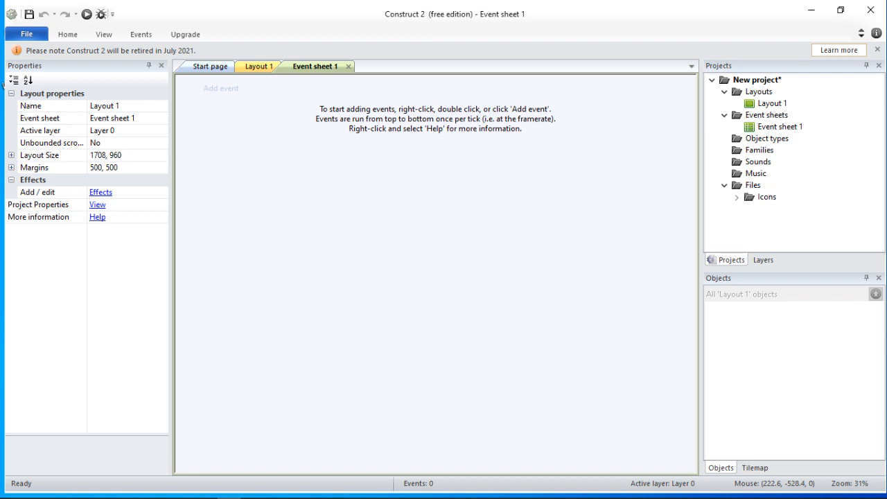
click(258, 67)
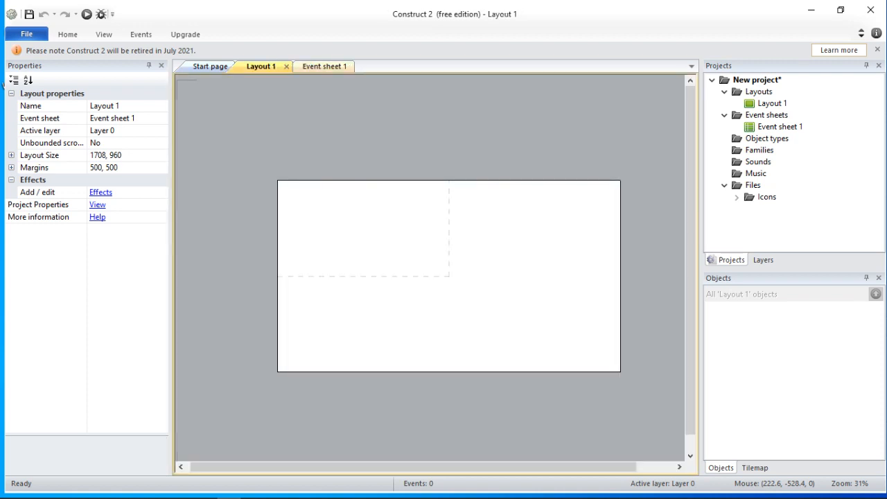
click(315, 66)
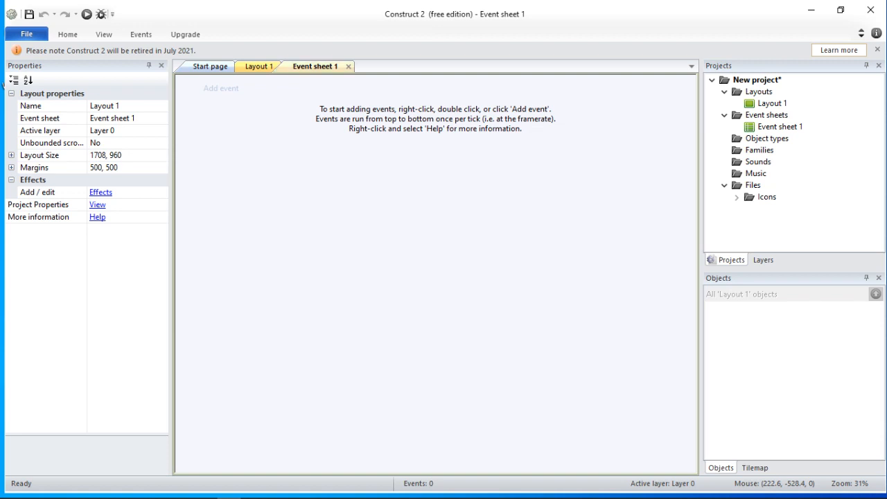
click(258, 66)
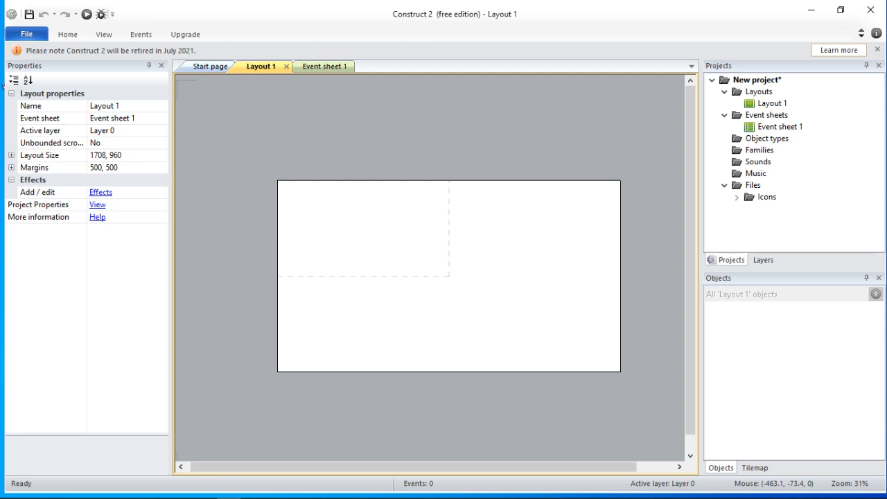
Step: Rename Layout 1 to "halaman awal" and keep Event sheet 1 as its event sheet
click(105, 106)
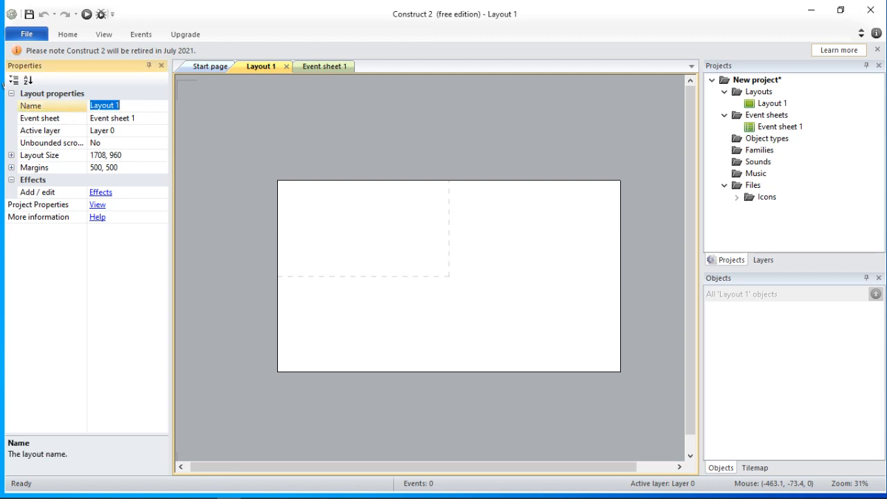
text(halaman awal)
key(Return)
key(Tab)
key(alt+Down)
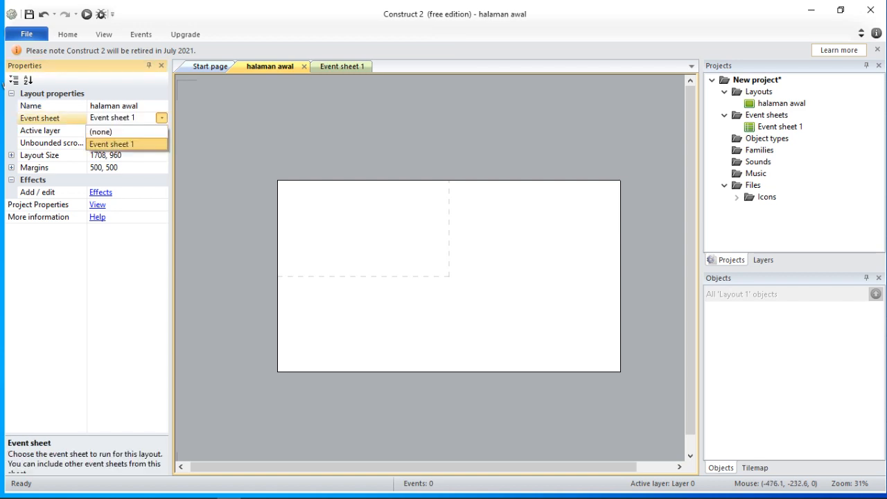
key(Return)
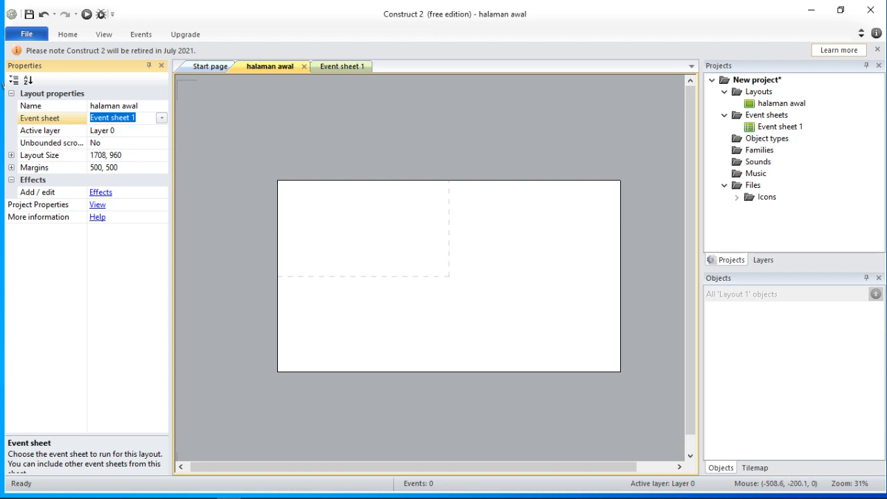
Step: Set the halaman awal layout size to a width of 500 and a height of 500 pixels
click(11, 155)
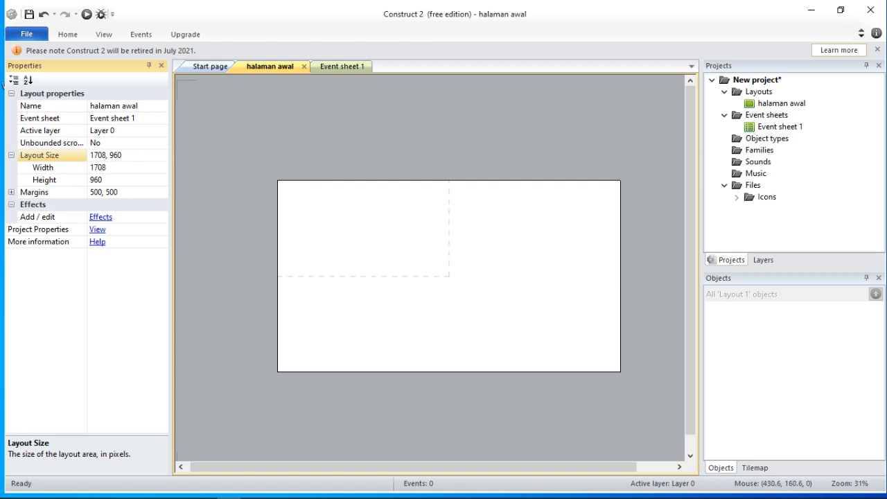
click(102, 168)
click(102, 168)
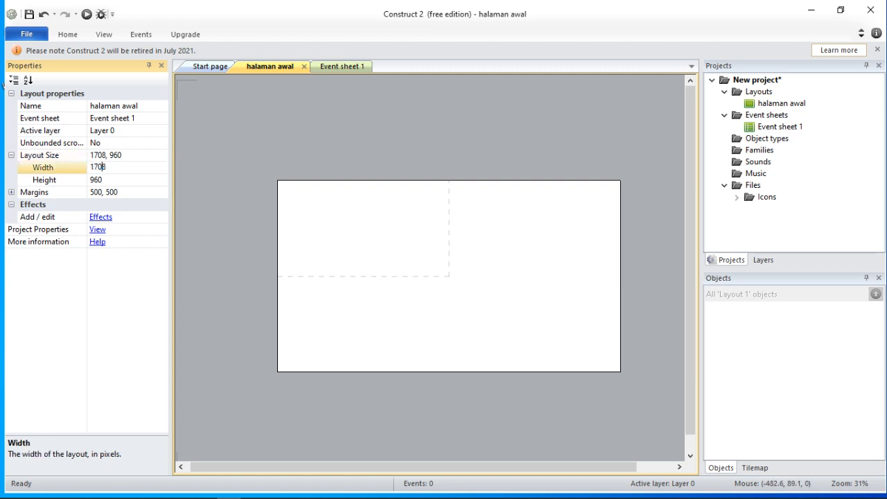
double_click(103, 168)
text(500)
click(99, 180)
double_click(98, 179)
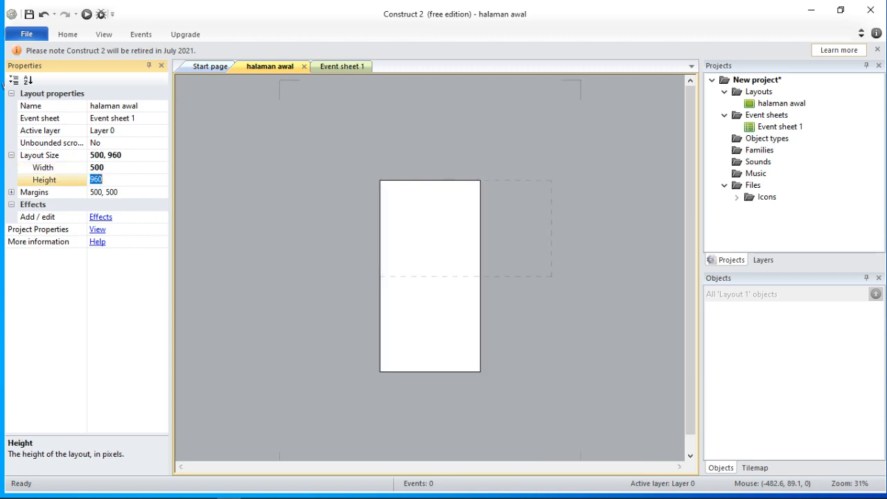
text(500)
key(Return)
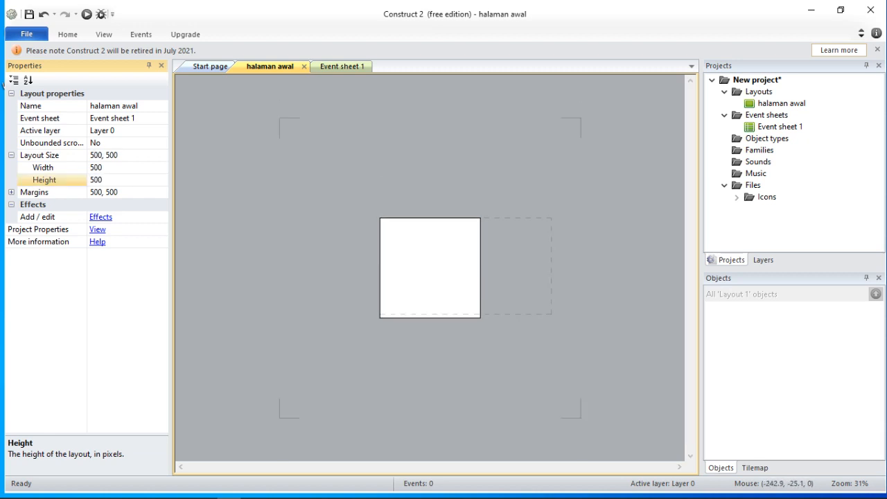
Step: Undo the width and height changes of the layout and collapse its Layout Size values
key(ctrl+z)
key(ctrl+z)
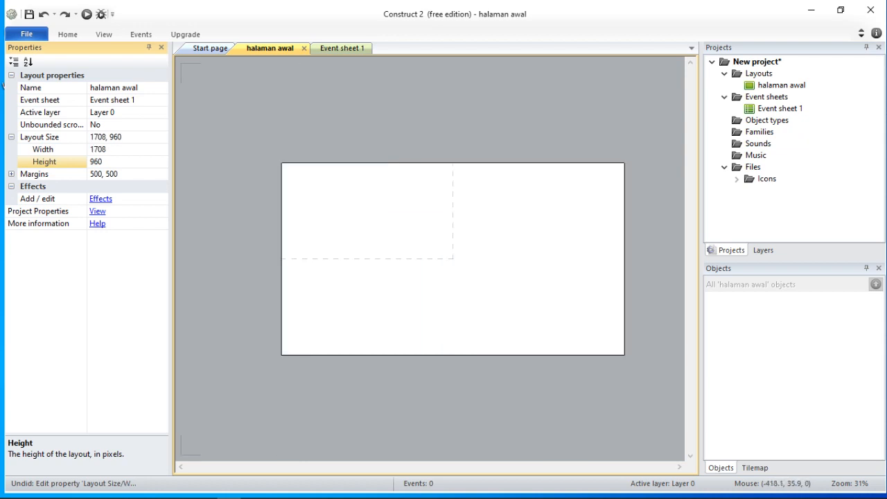
click(11, 137)
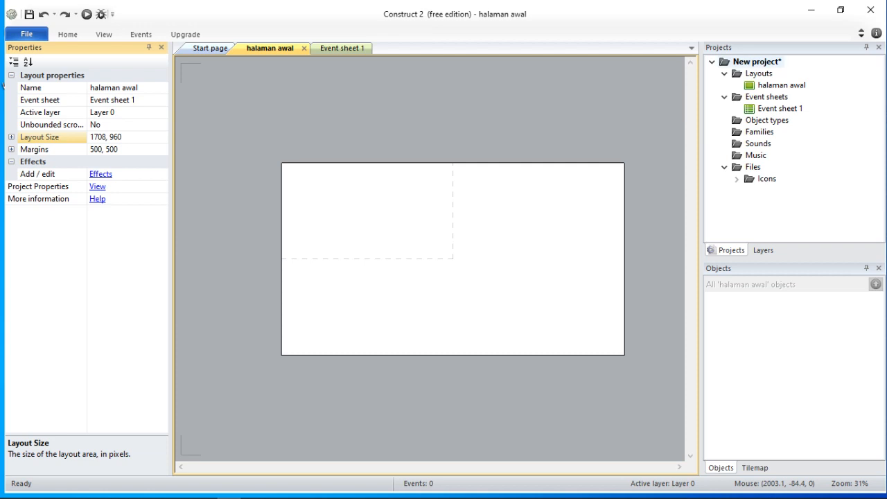
Step: Inspect the properties of the project, the halaman awal layout and Event sheet 1 from the project tree
click(756, 62)
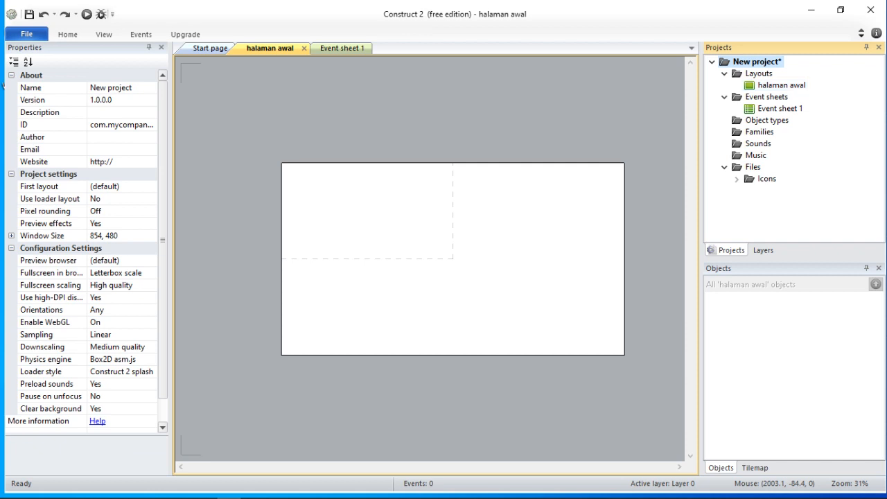
click(780, 85)
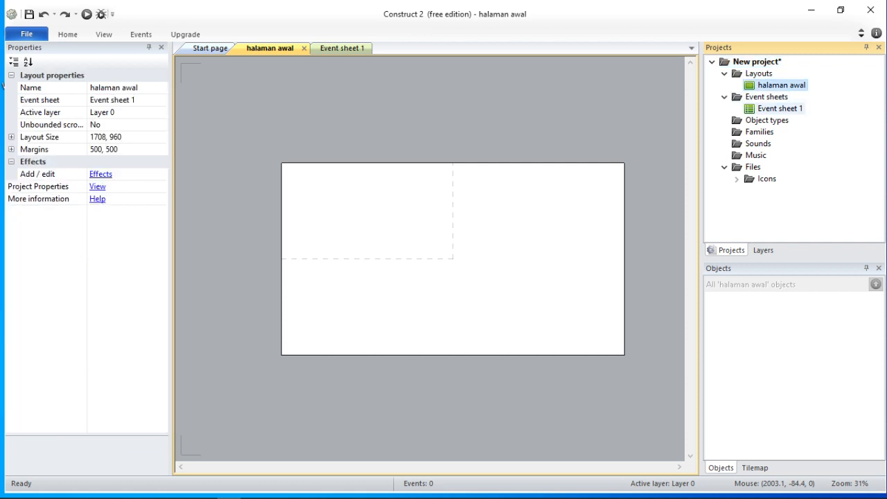
click(779, 109)
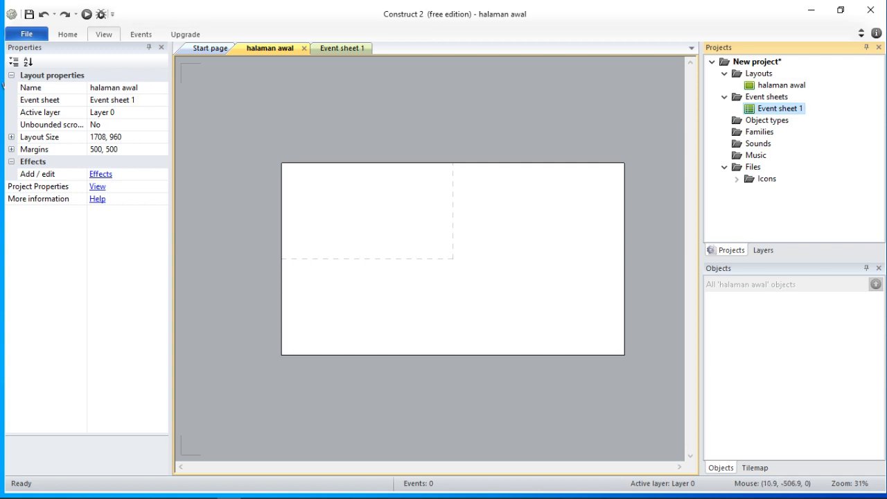
Step: Hide the Status Bar and show it again
click(103, 34)
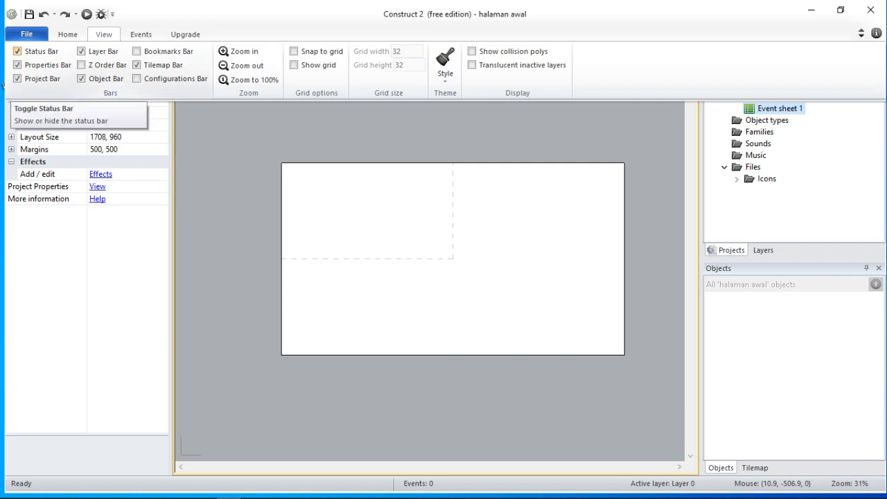
click(35, 51)
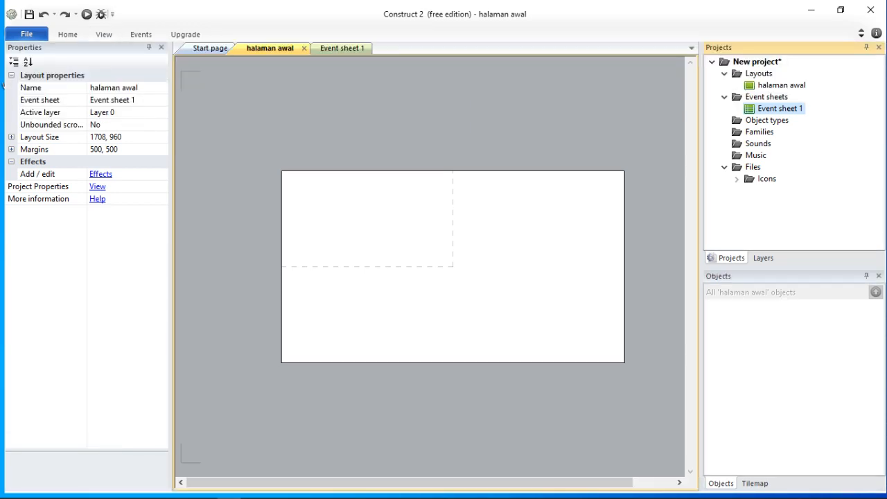
click(68, 34)
click(104, 35)
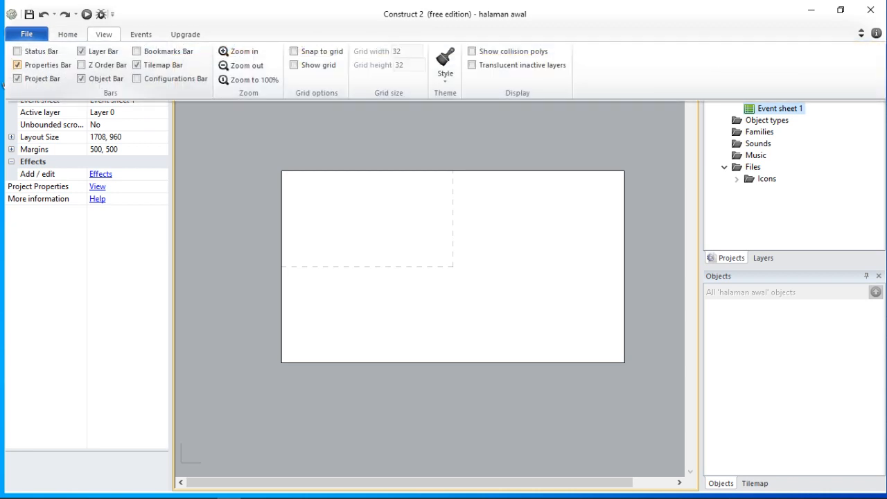
click(35, 52)
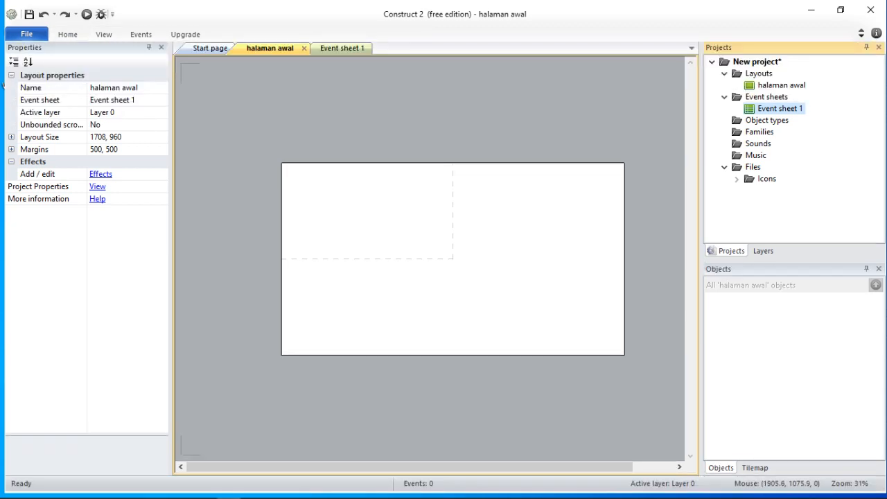
click(68, 34)
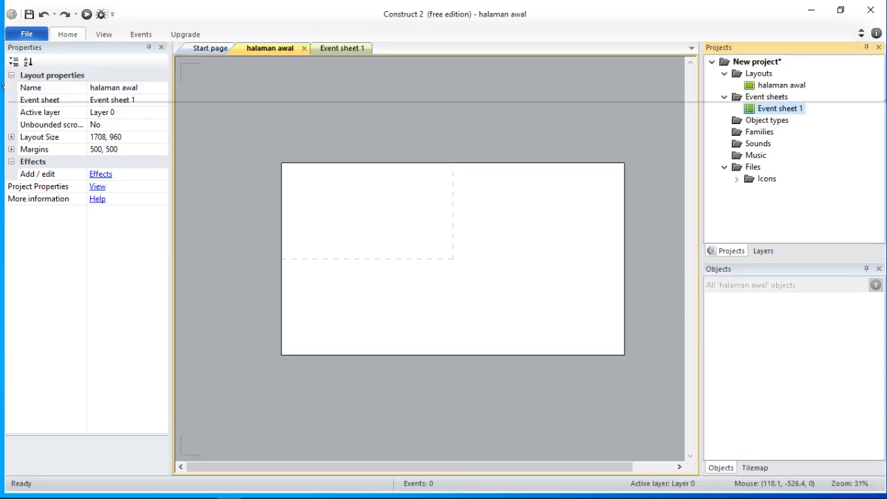
Step: Show the grid on the halaman awal layout
click(104, 35)
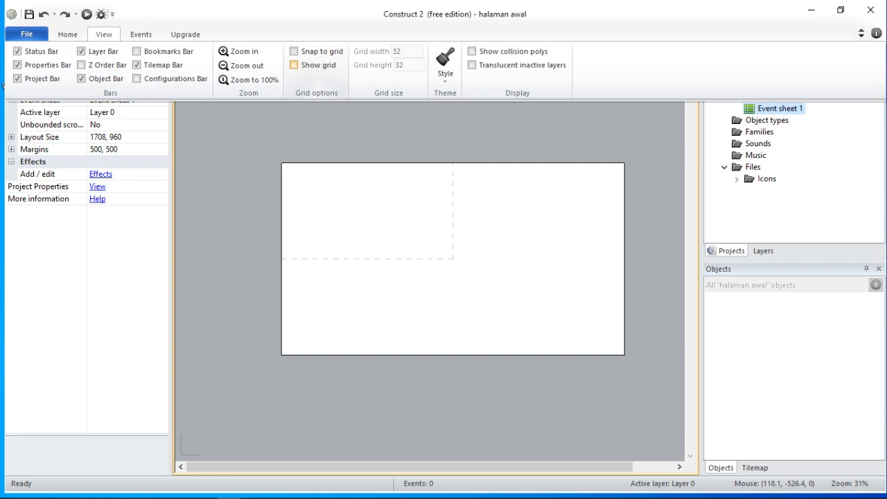
click(294, 65)
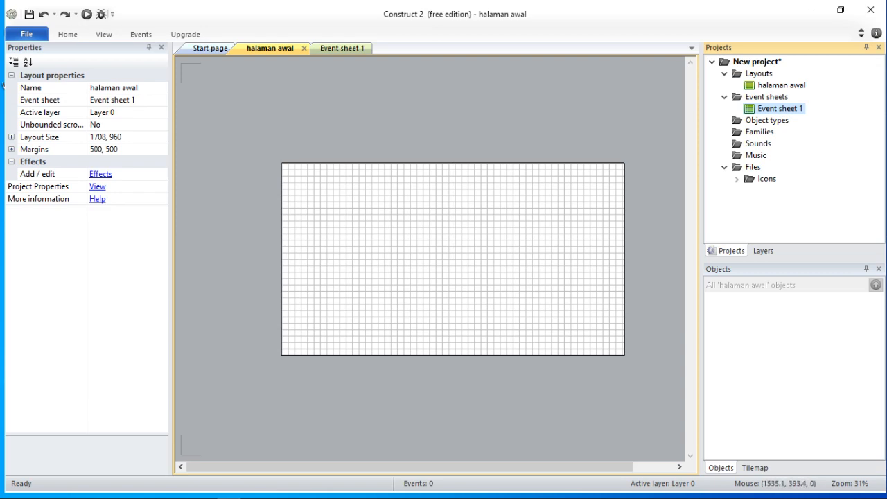
ctrl+scroll(590, 242, up, 5)
ctrl+scroll(589, 242, down, 1)
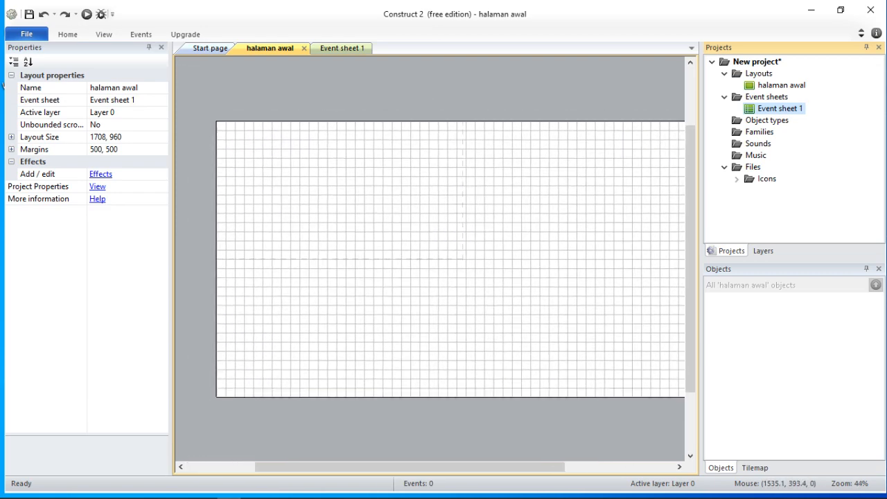
ctrl+scroll(590, 242, down, 2)
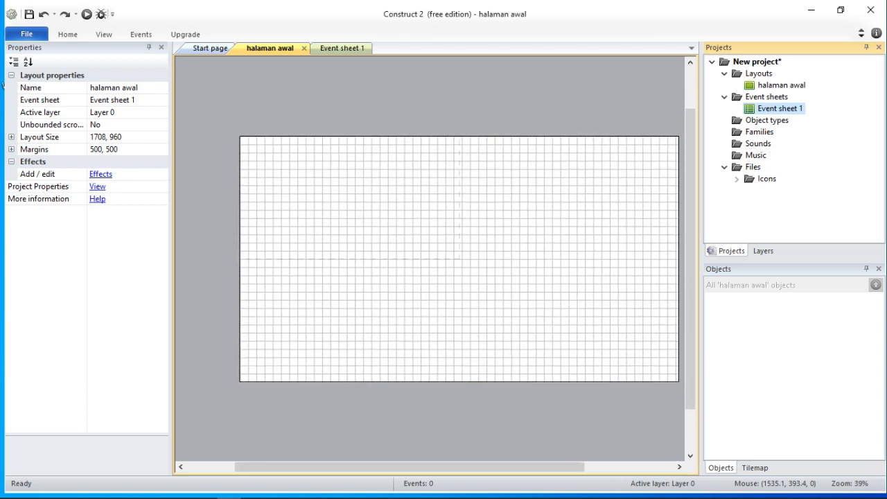
drag(401, 467, 418, 467)
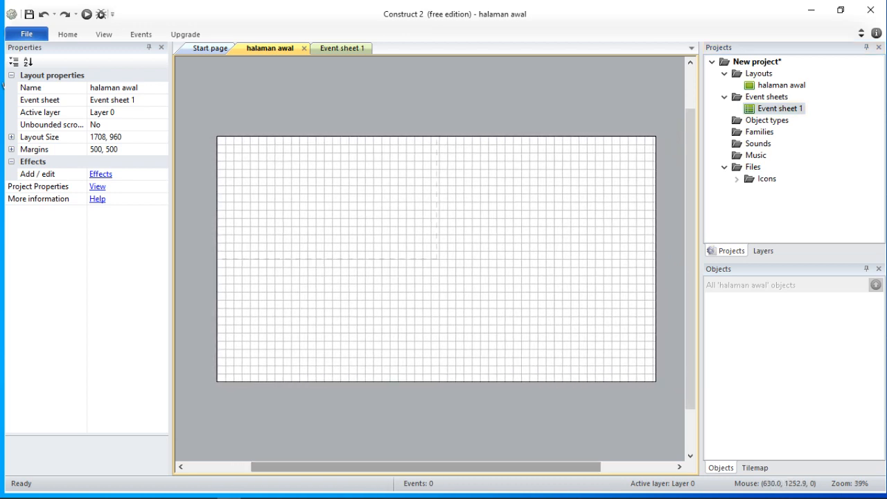
ctrl+scroll(437, 258, up, 2)
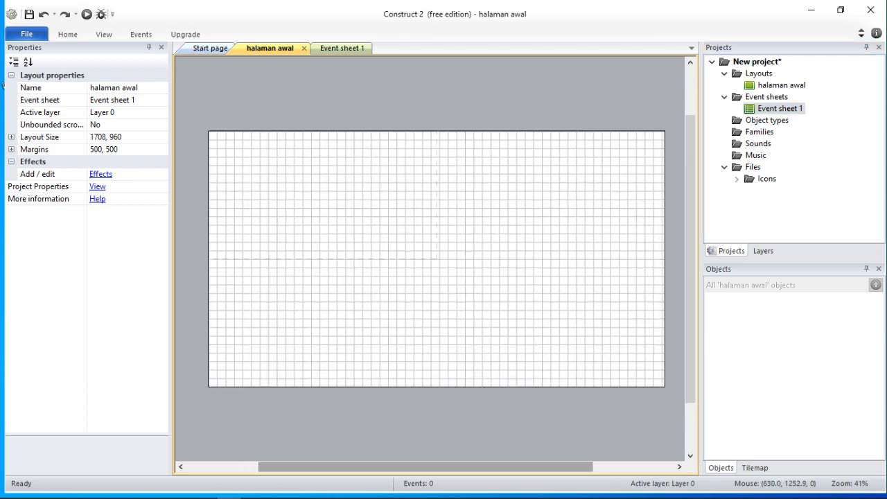
ctrl+scroll(437, 258, up, 1)
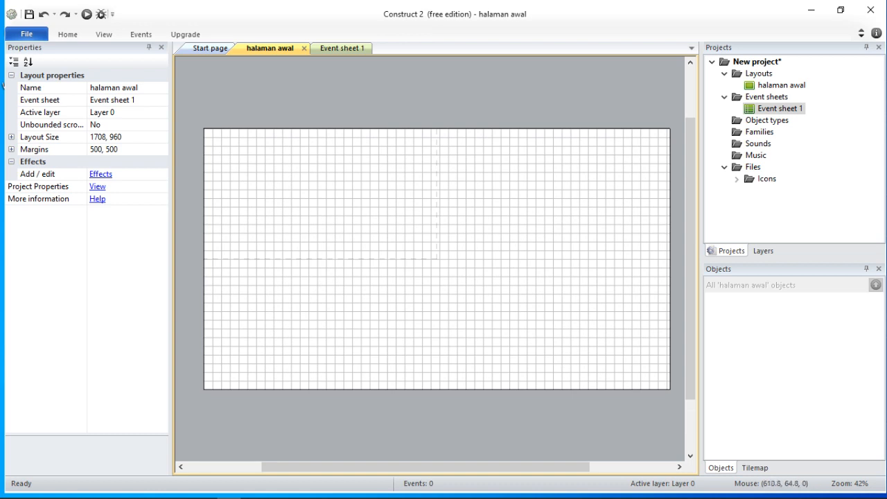
Step: Insert a new Sprite object in the upper-left area of the halaman awal layout
right_click(368, 168)
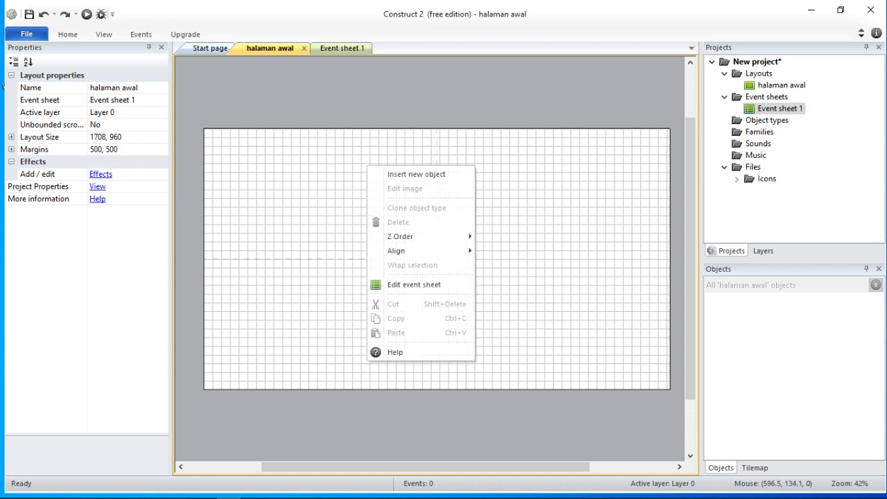
click(415, 173)
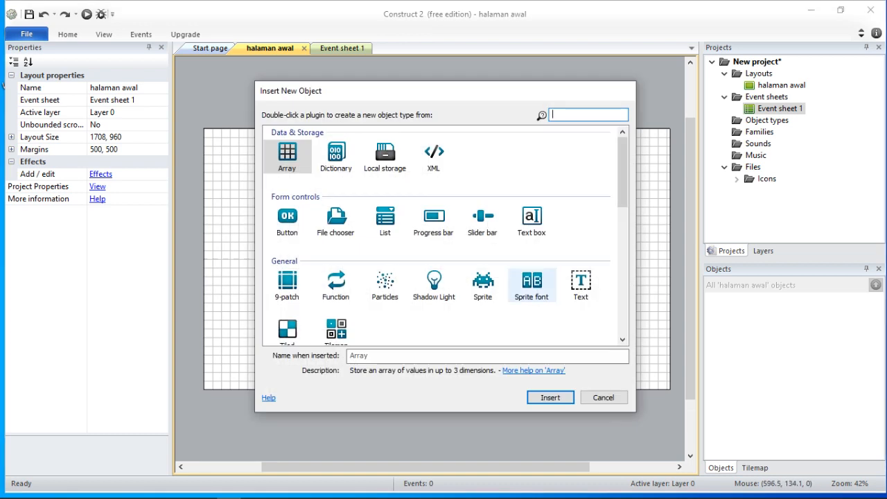
click(483, 286)
click(551, 397)
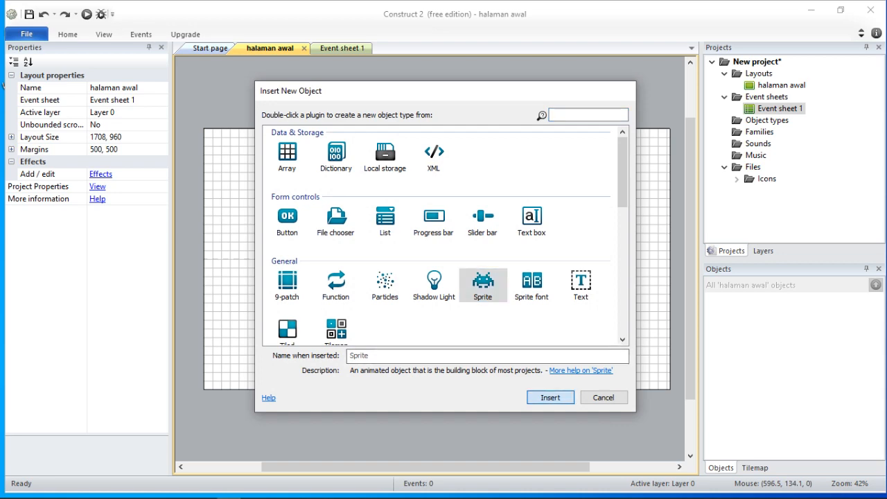
click(315, 197)
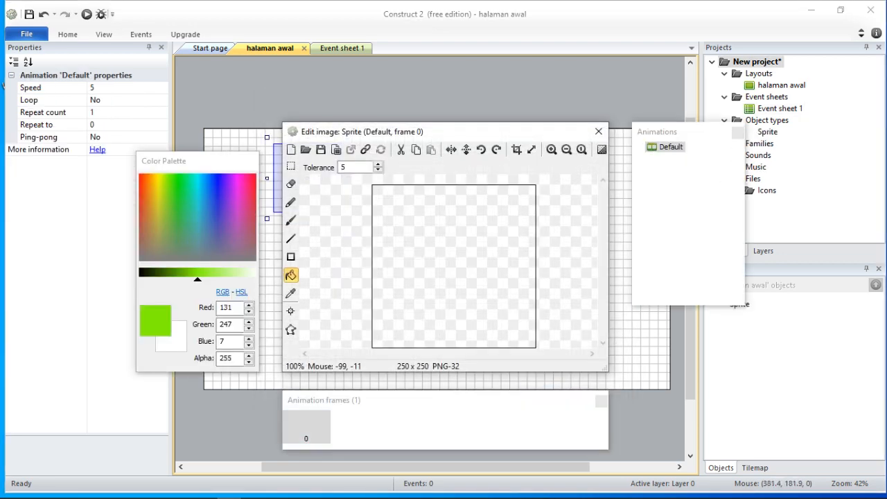
Step: Fill the sprite's image with blue (red 14, green 47, blue 240) and close the image editor
click(218, 184)
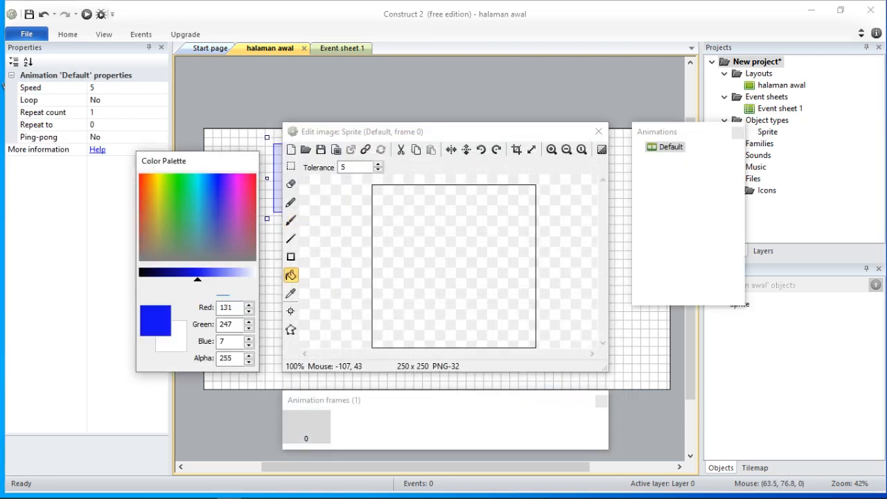
click(291, 275)
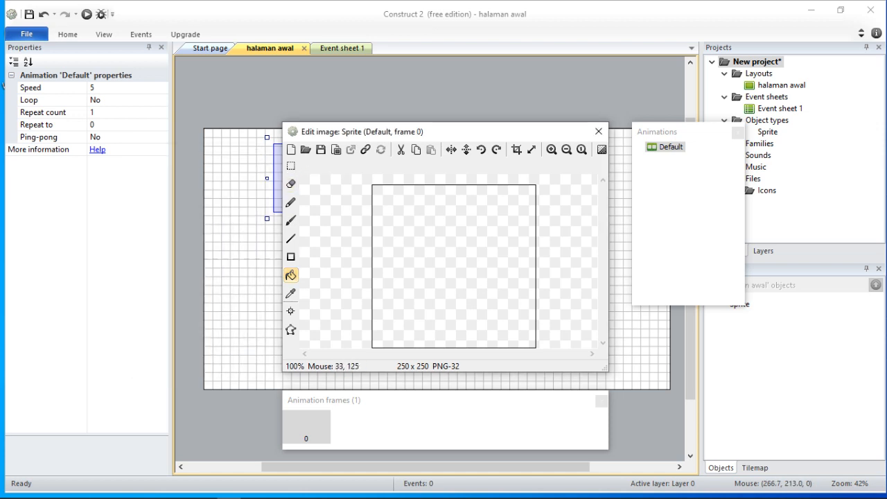
click(291, 275)
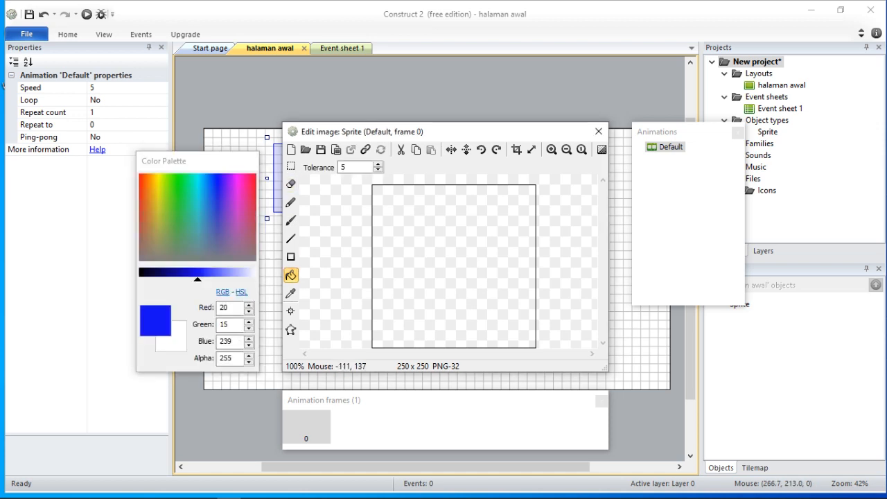
click(214, 183)
click(482, 226)
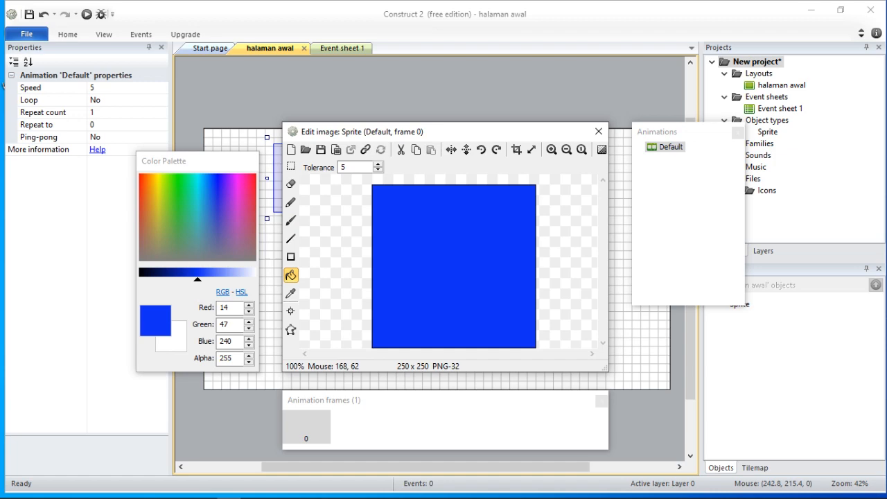
click(599, 131)
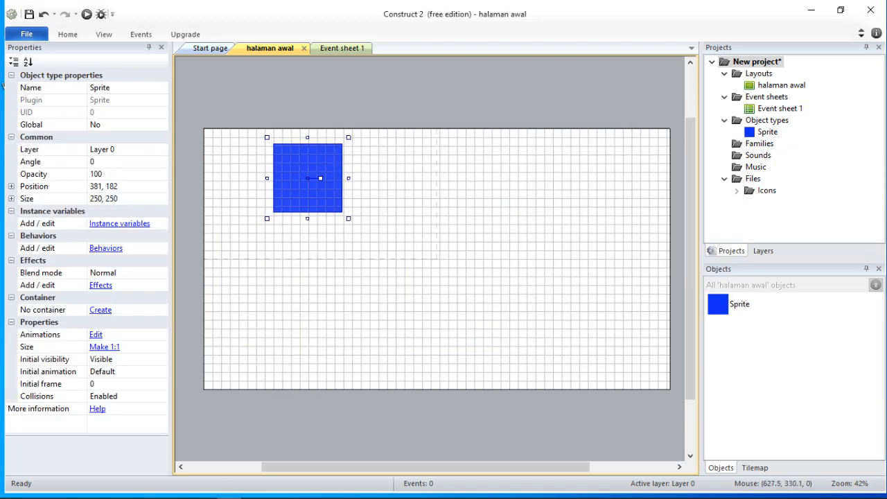
Step: Shrink the blue sprite to about 85 by 92 and move it to about 117, 368 on the layout
drag(348, 218, 241, 239)
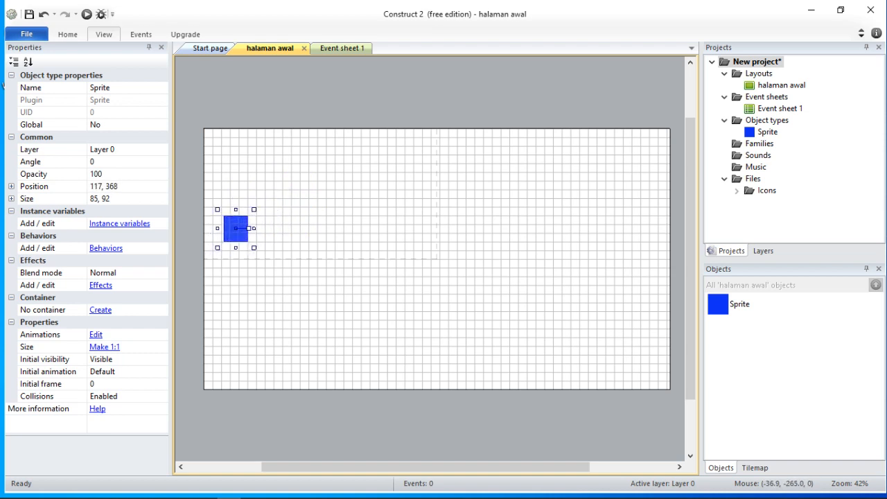
click(103, 34)
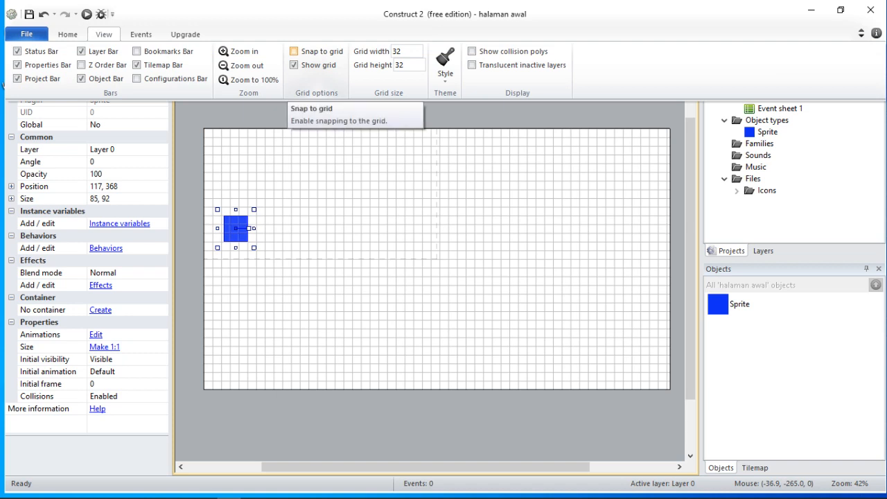
click(251, 217)
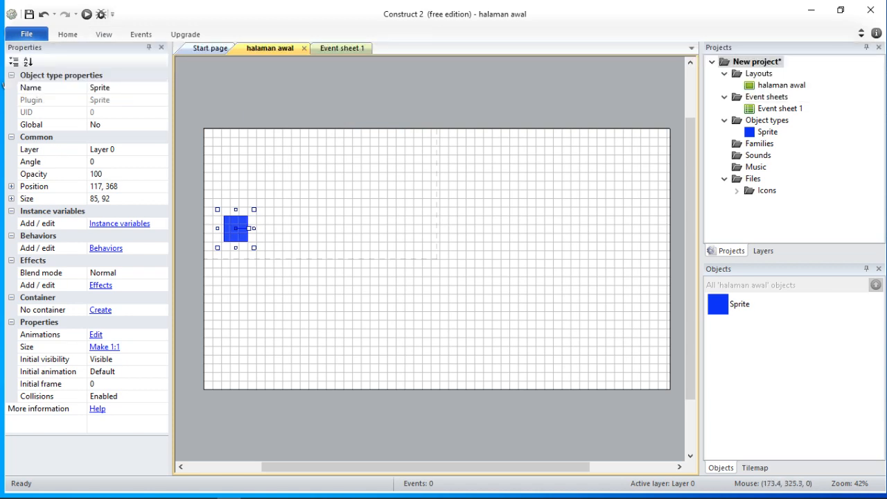
Step: Move the sprite freely across the grid without snapping to about 261, 297
drag(242, 232, 274, 221)
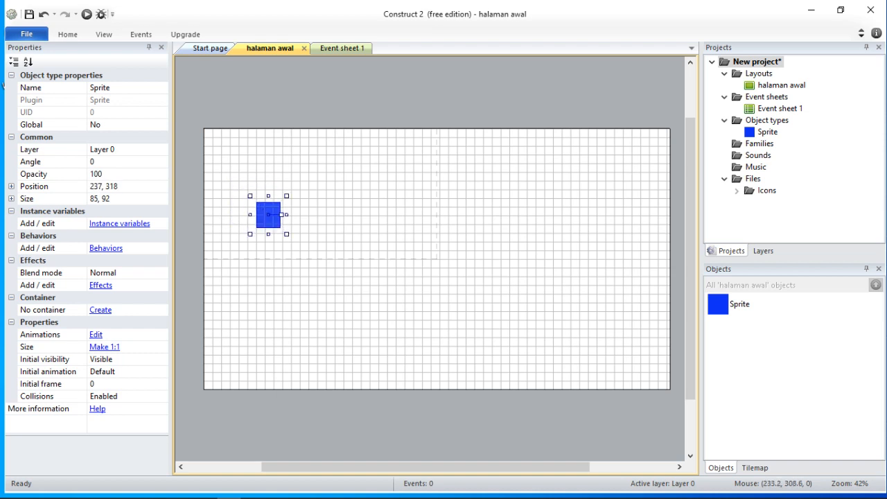
ctrl+scroll(435, 256, up, 3)
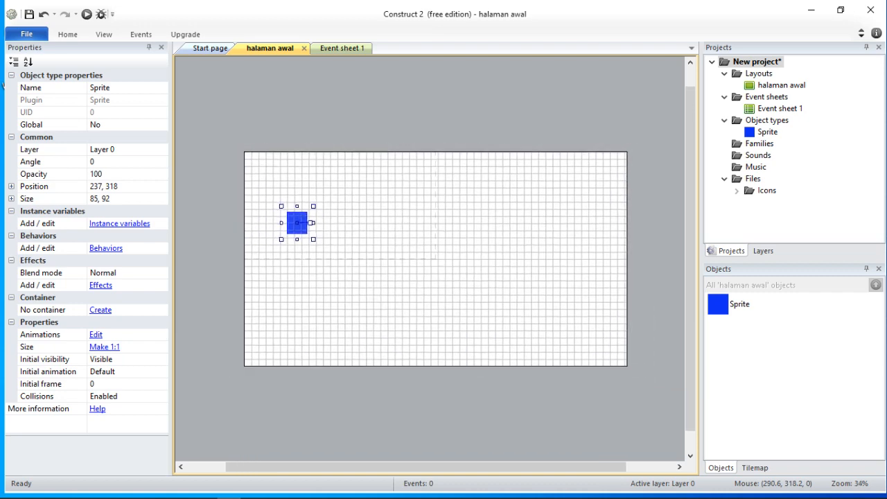
drag(378, 467, 312, 467)
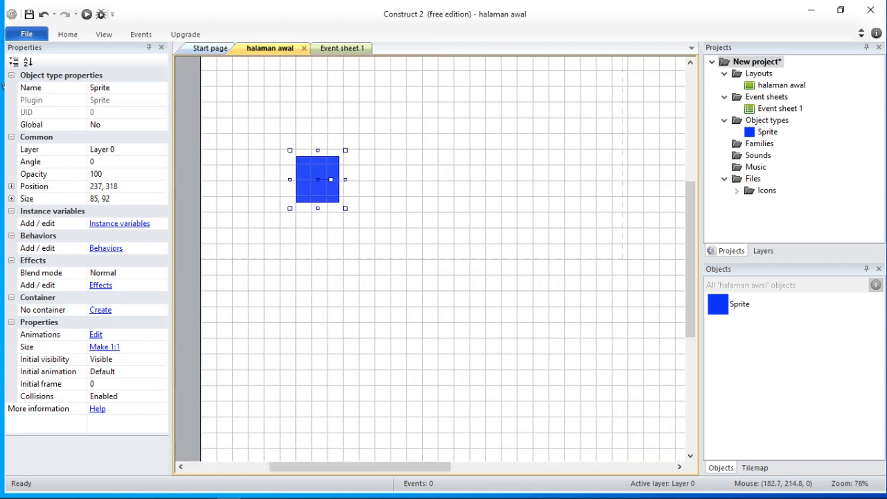
click(104, 35)
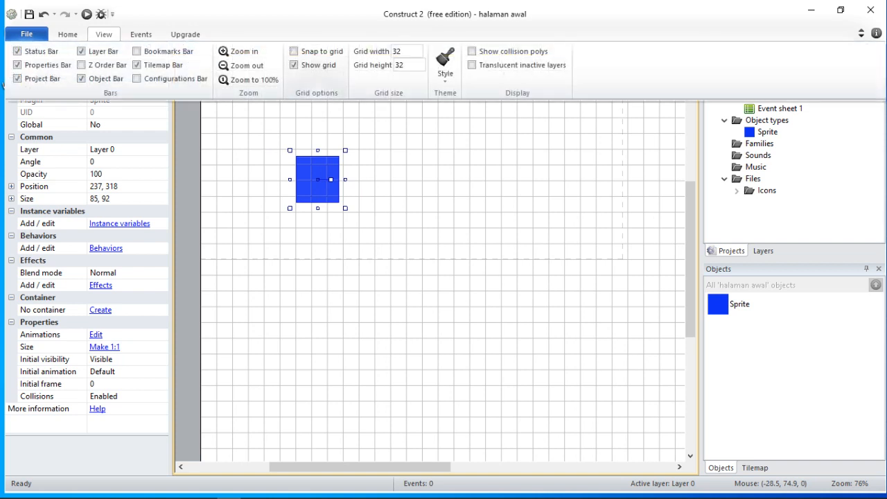
click(328, 163)
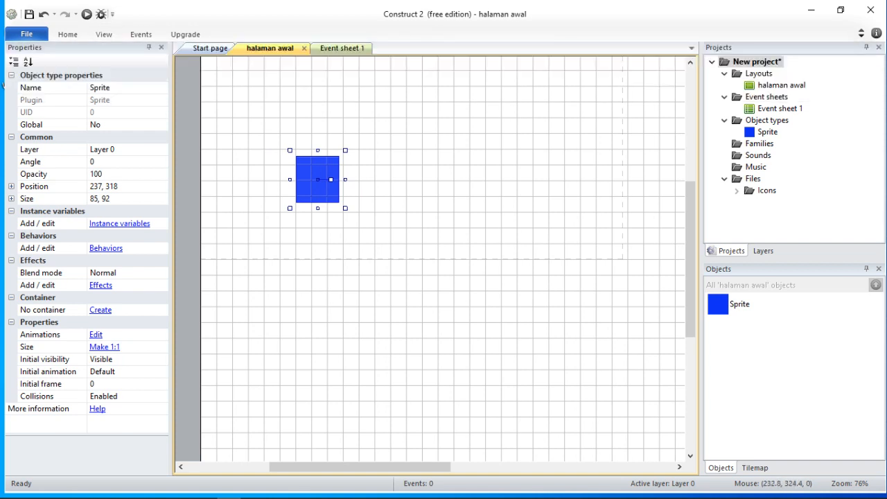
drag(326, 167, 341, 160)
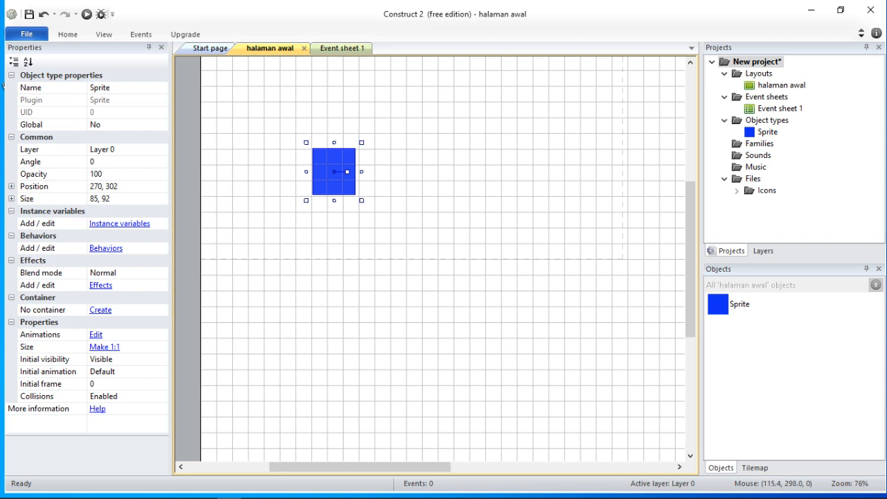
mouse_move(345, 150)
mouse_down()
mouse_move(356, 130)
mouse_move(407, 171)
mouse_move(324, 149)
mouse_move(322, 126)
mouse_move(340, 147)
mouse_up()
Step: Enable snapping to the grid and move the sprite along the grid to 224, 160
click(104, 34)
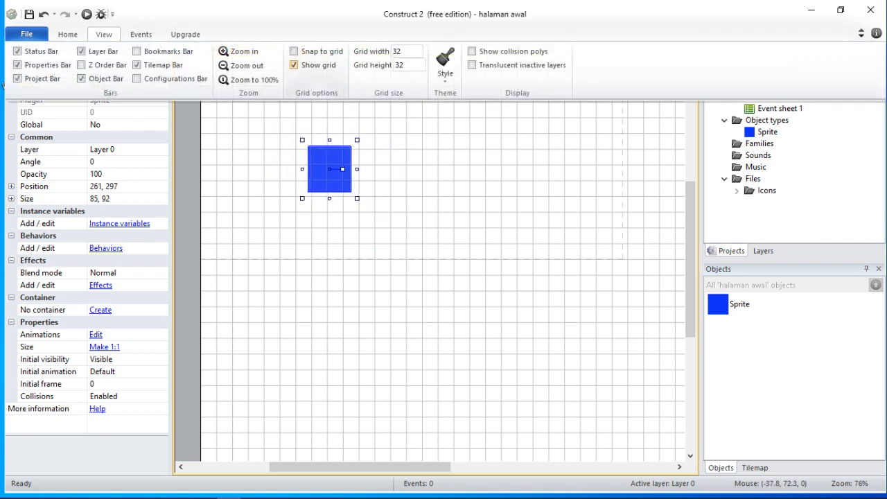
click(294, 51)
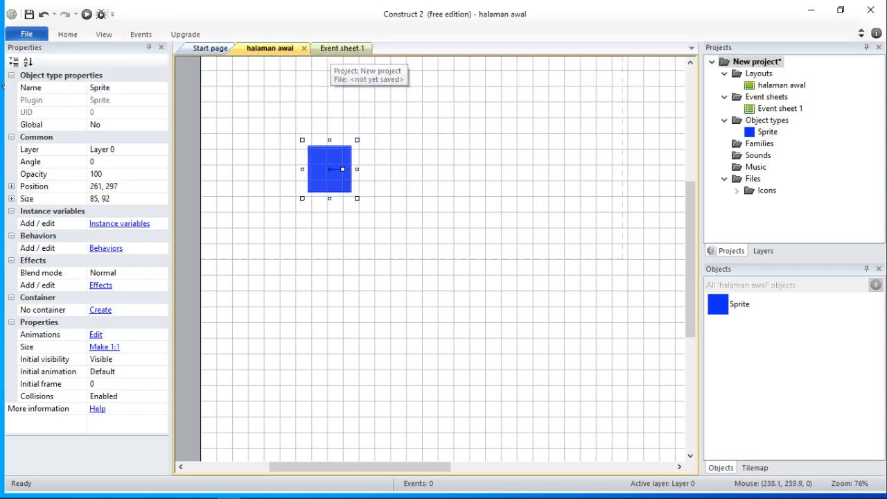
drag(323, 156, 317, 157)
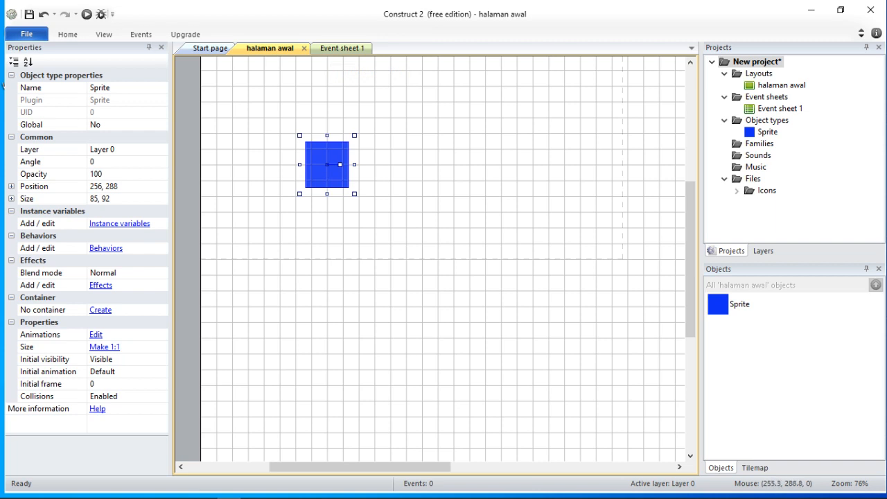
double_click(336, 169)
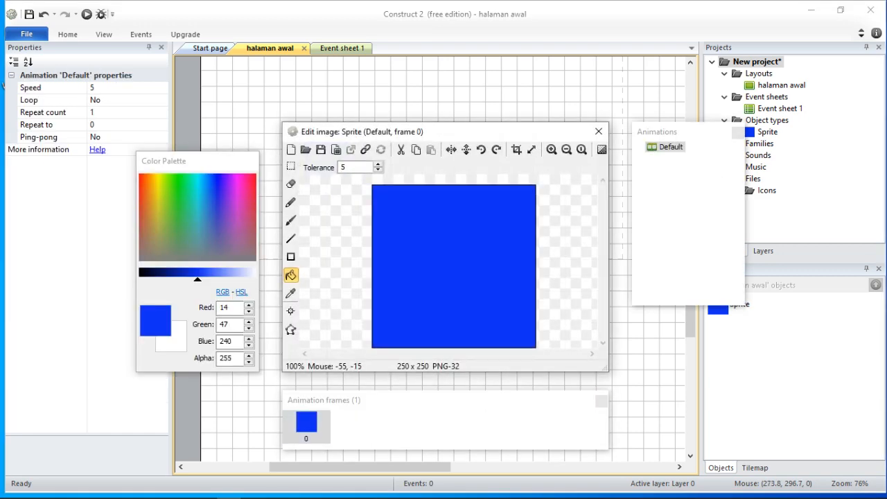
click(598, 131)
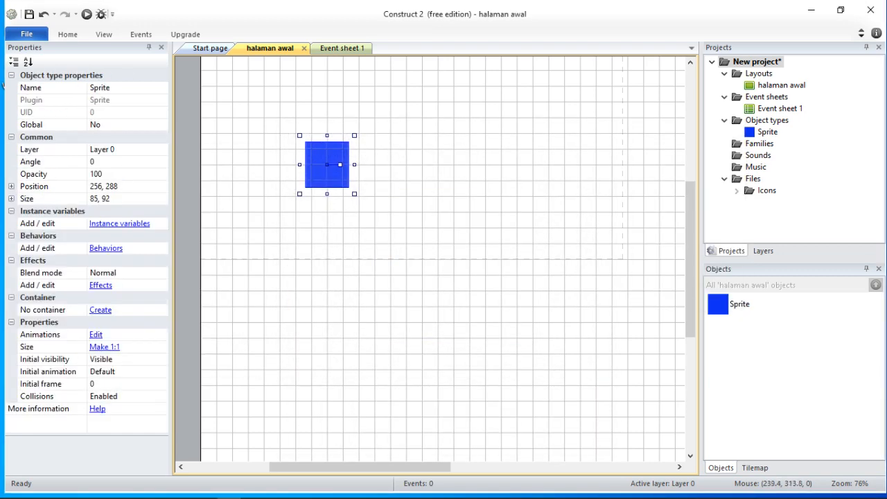
drag(318, 178, 311, 112)
click(104, 34)
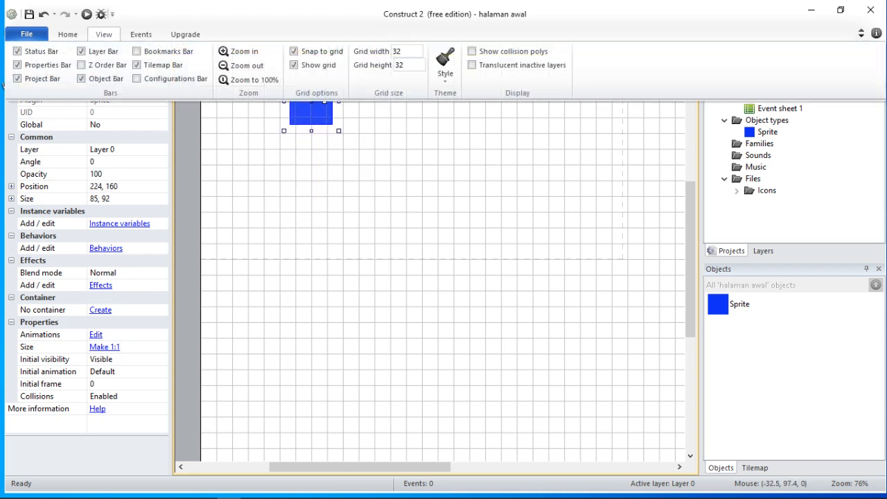
click(316, 134)
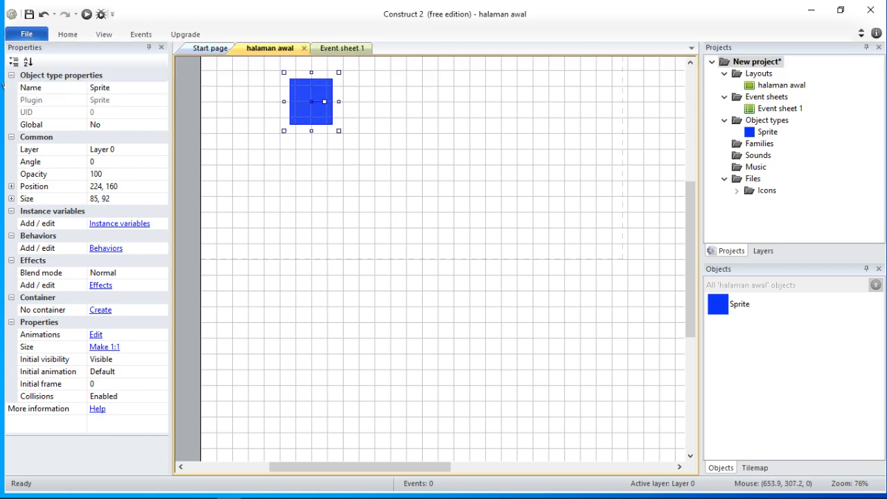
ctrl+scroll(430, 259, down, 3)
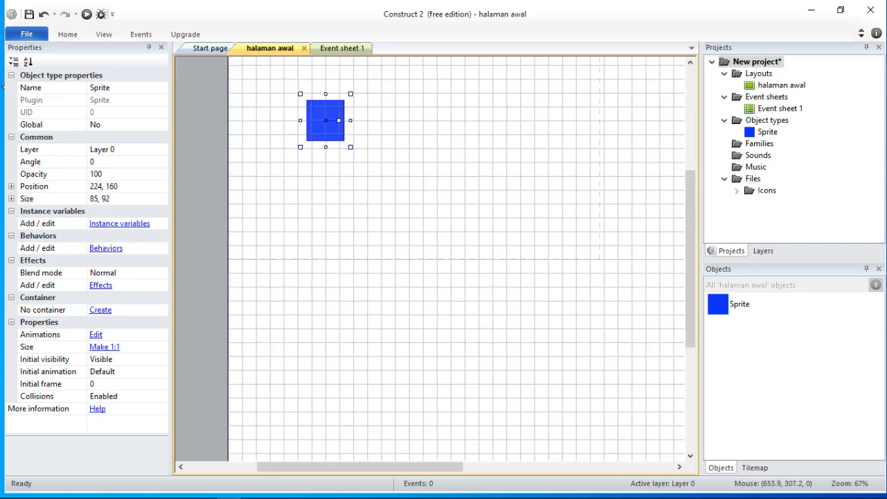
scroll(429, 259, right, 8)
scroll(429, 259, left, 2)
scroll(430, 259, right, 3)
ctrl+scroll(429, 259, down, 4)
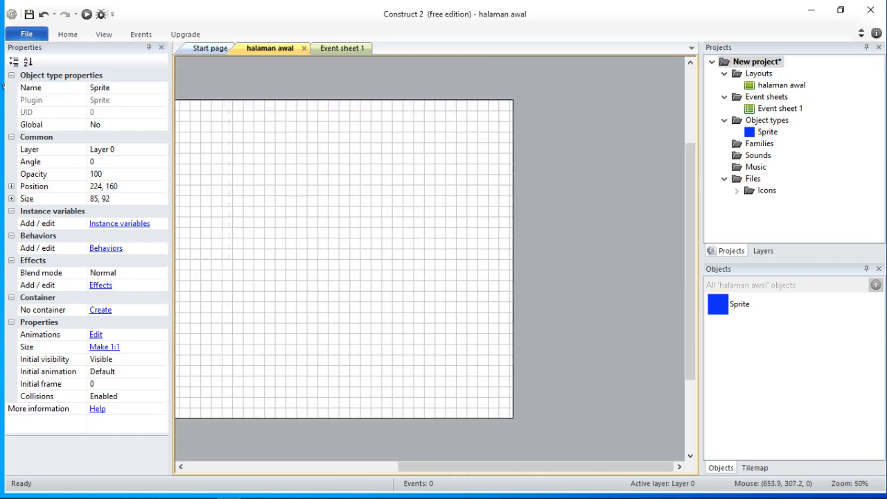
scroll(430, 259, left, 10)
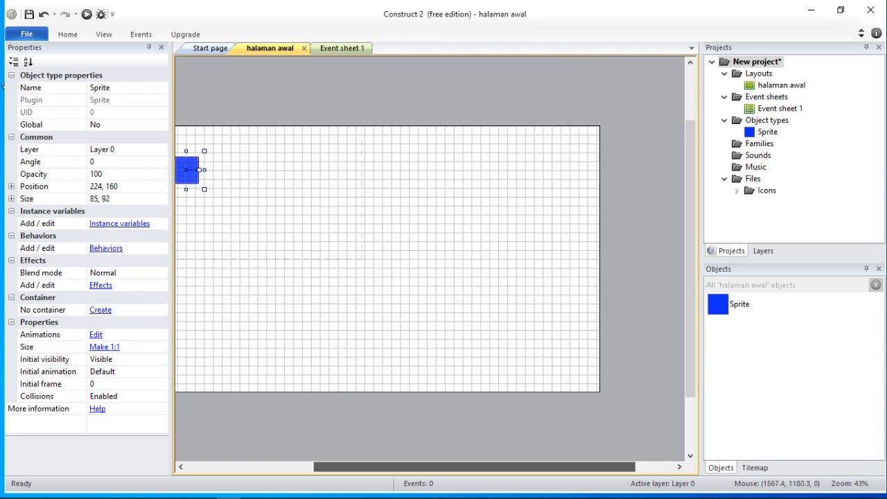
scroll(430, 259, right, 1)
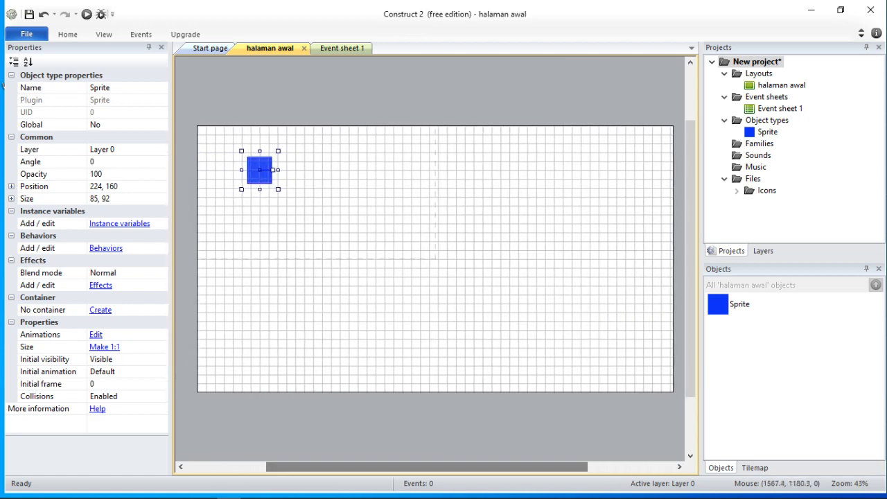
Step: Try to set the layout's grid width and grid height to 15
click(104, 34)
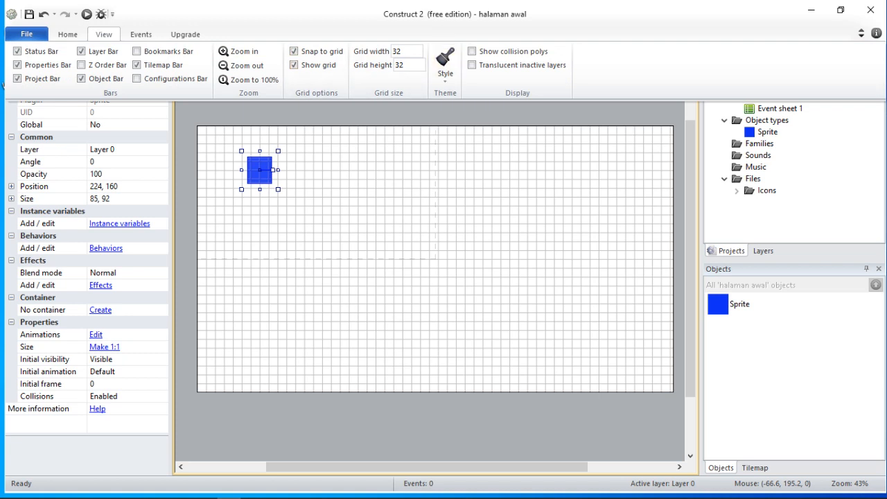
double_click(398, 52)
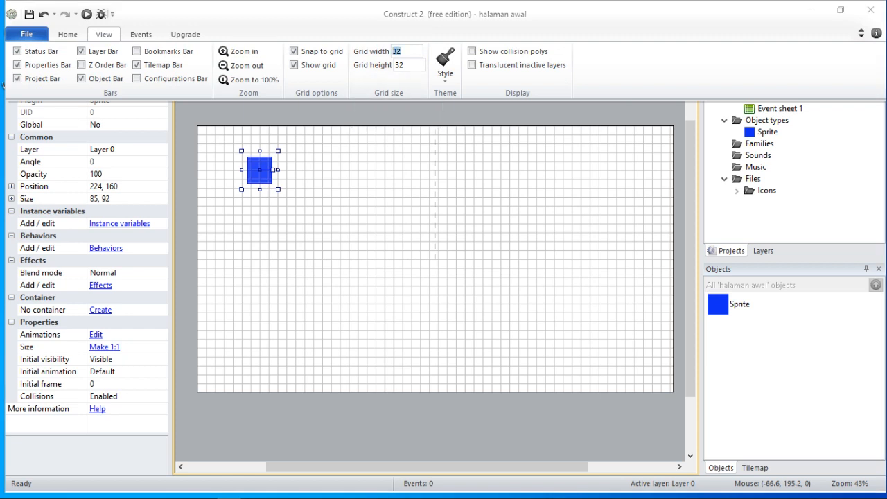
text(15)
double_click(398, 64)
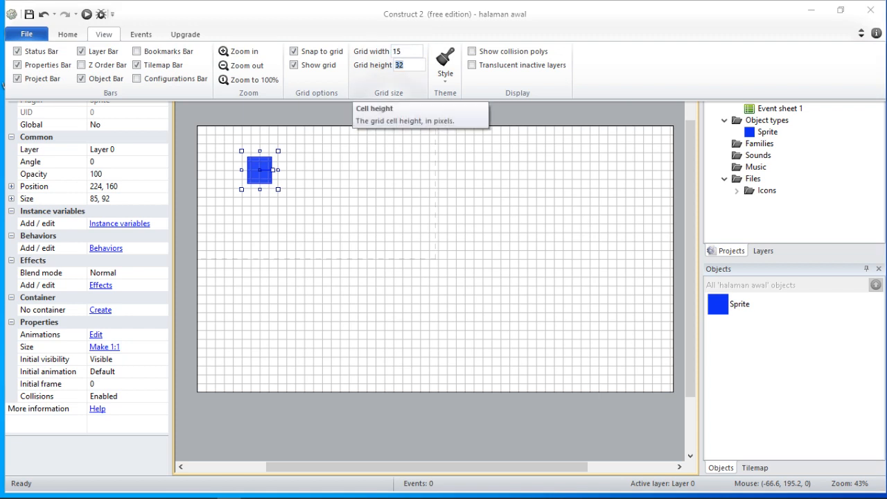
text(15)
click(486, 231)
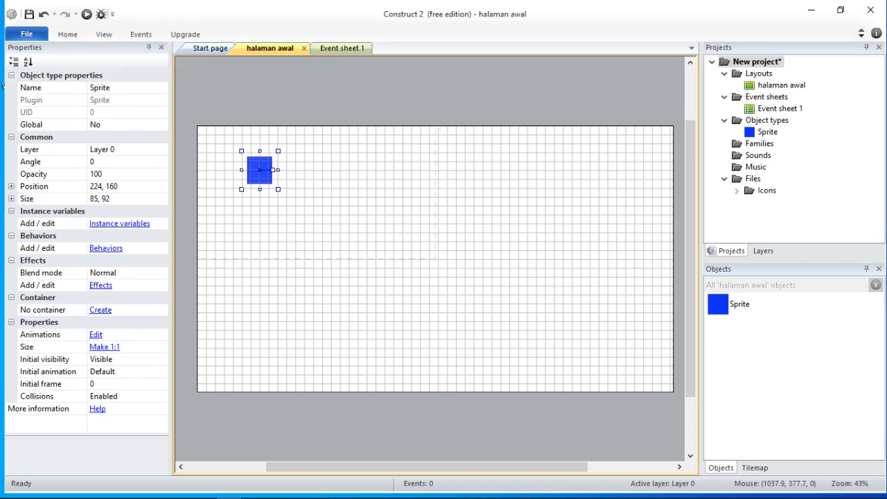
click(487, 231)
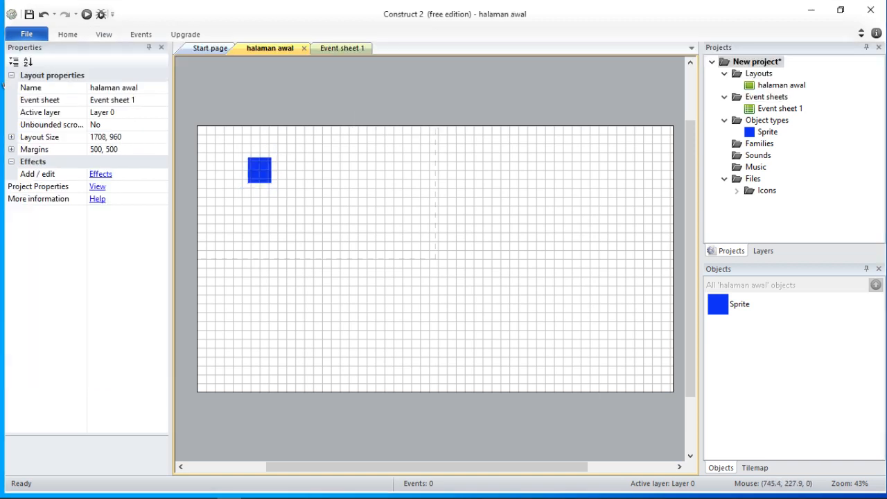
Step: Try once more to change the grid cells to 15 by 15 and check the grid size settings
click(104, 34)
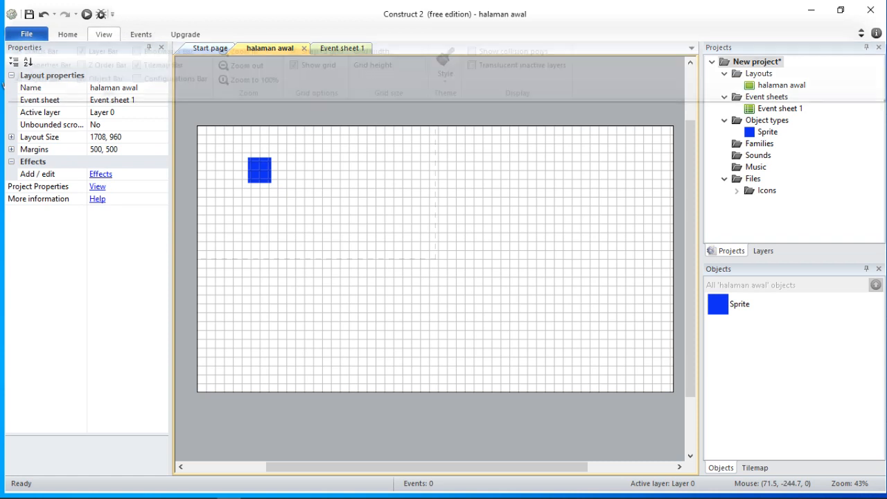
click(403, 51)
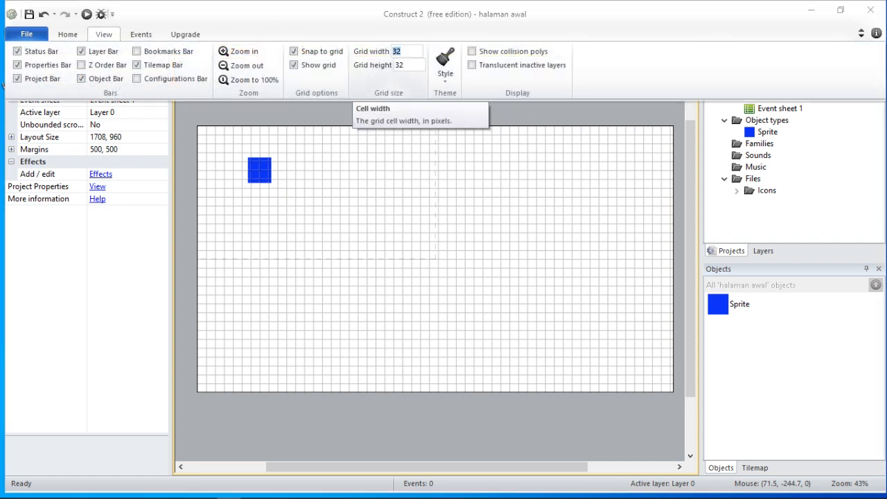
text(15)
key(Tab)
text(15)
key(Return)
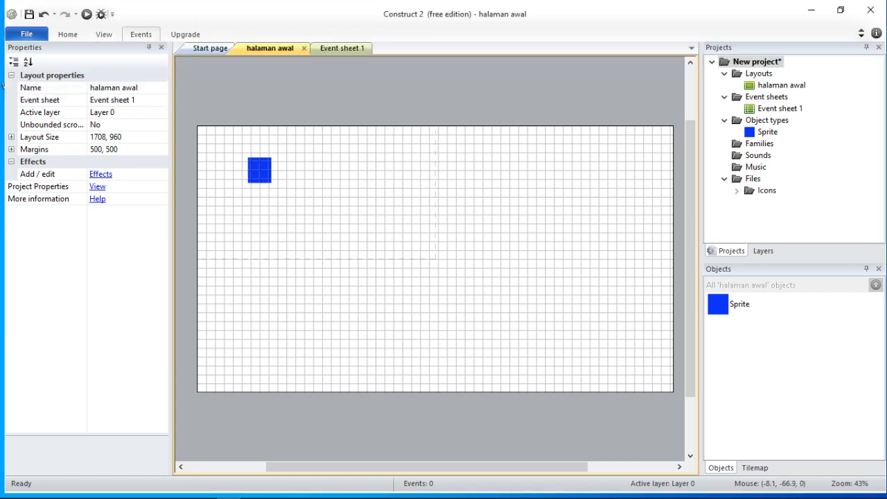
click(104, 34)
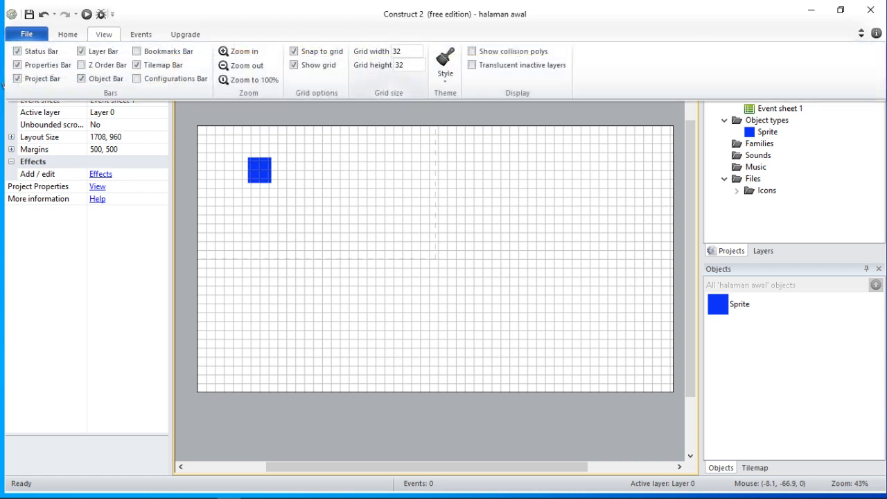
click(493, 219)
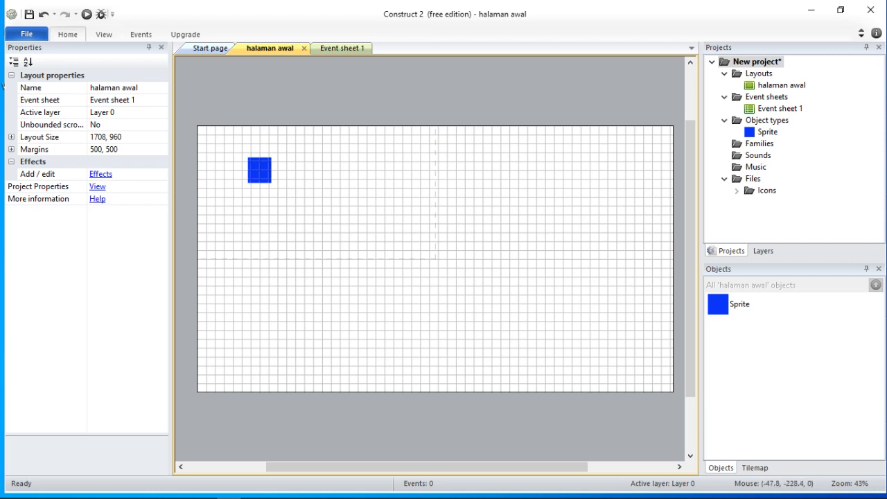
click(104, 34)
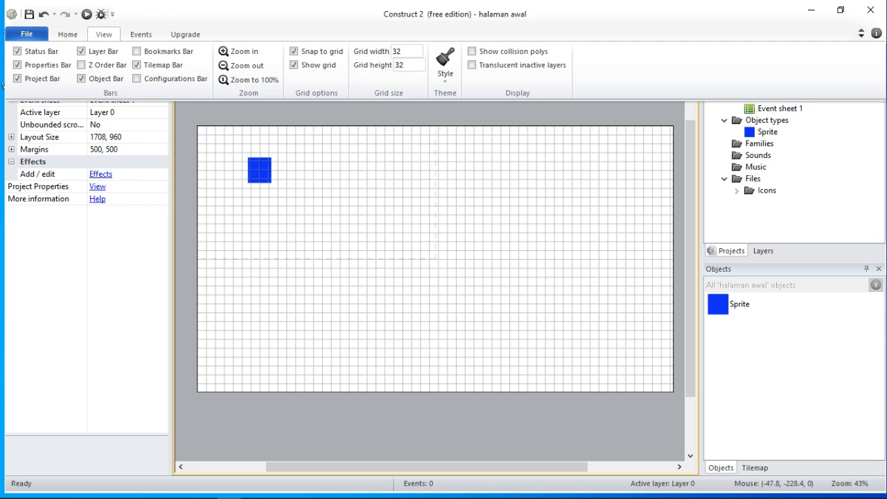
click(237, 174)
Step: Move the blue sprite along the snapping grid to 320, 288 and back to 224, 224
click(259, 174)
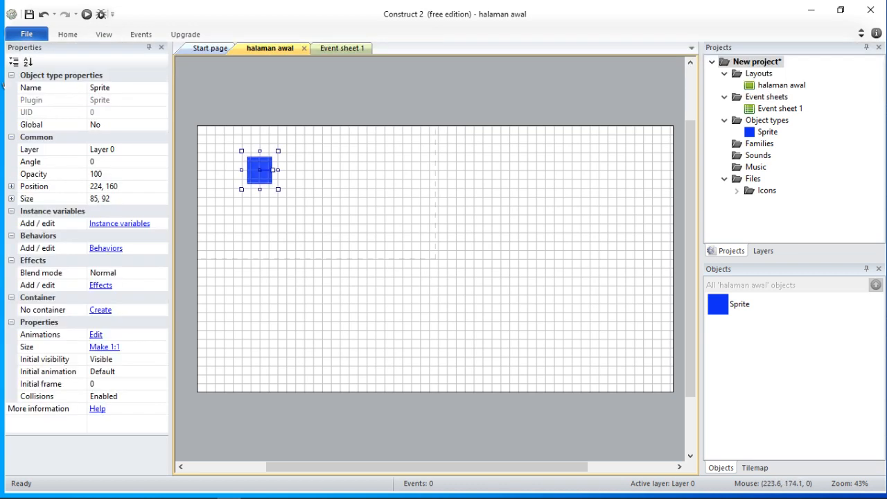
mouse_move(259, 173)
mouse_down()
mouse_move(245, 179)
mouse_move(256, 176)
mouse_up()
drag(260, 173, 284, 208)
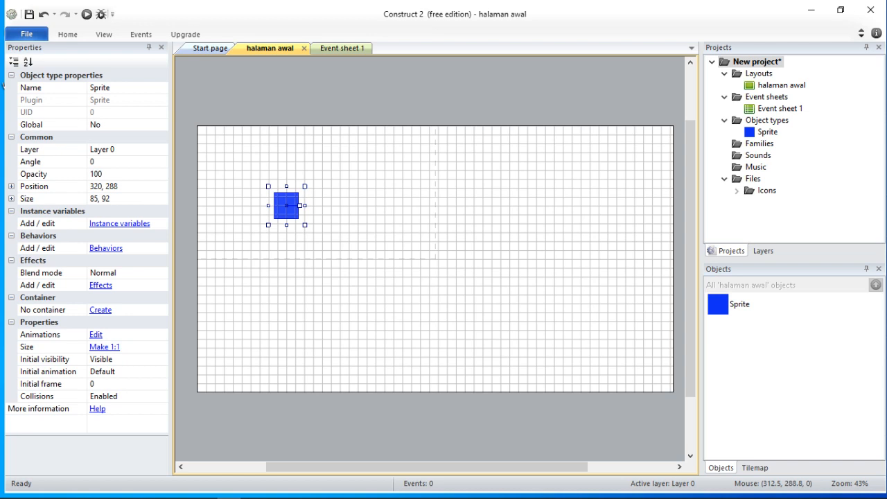
drag(284, 206, 265, 185)
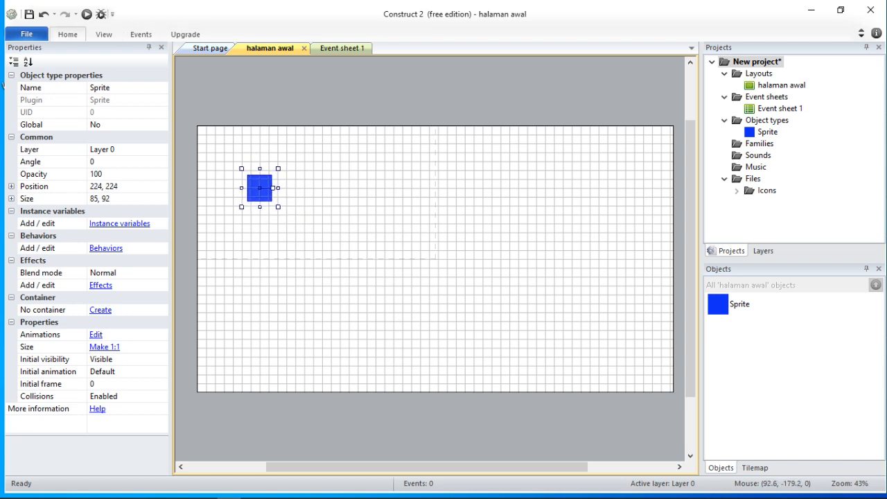
Step: Hide the layout grid and shrink the sprite to 64 by 64, leaving it deselected
click(104, 34)
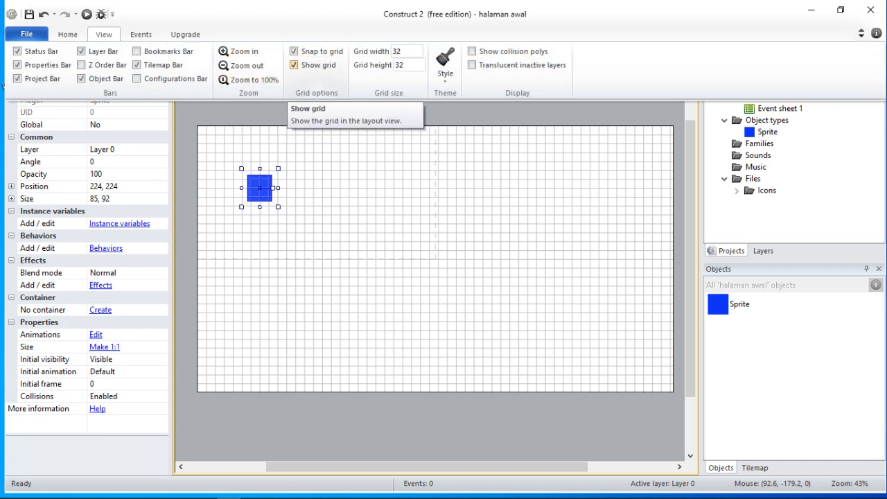
click(294, 64)
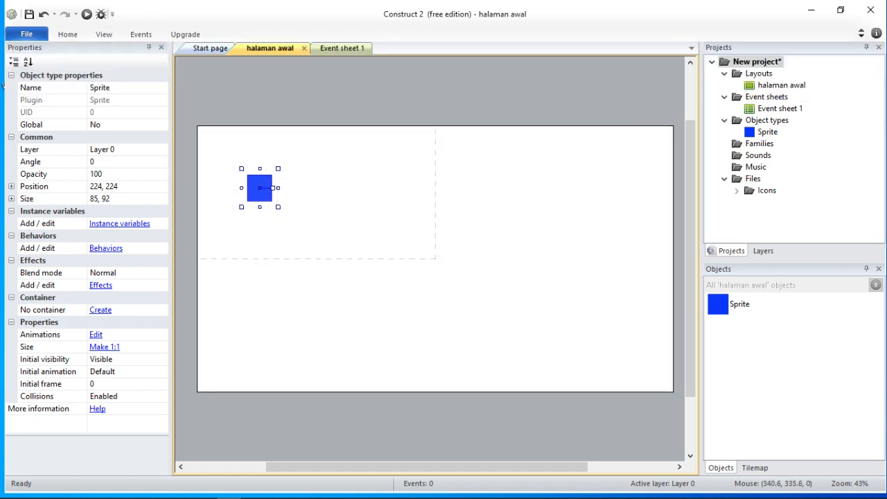
mouse_move(279, 207)
mouse_down()
mouse_move(264, 196)
mouse_move(271, 201)
mouse_up()
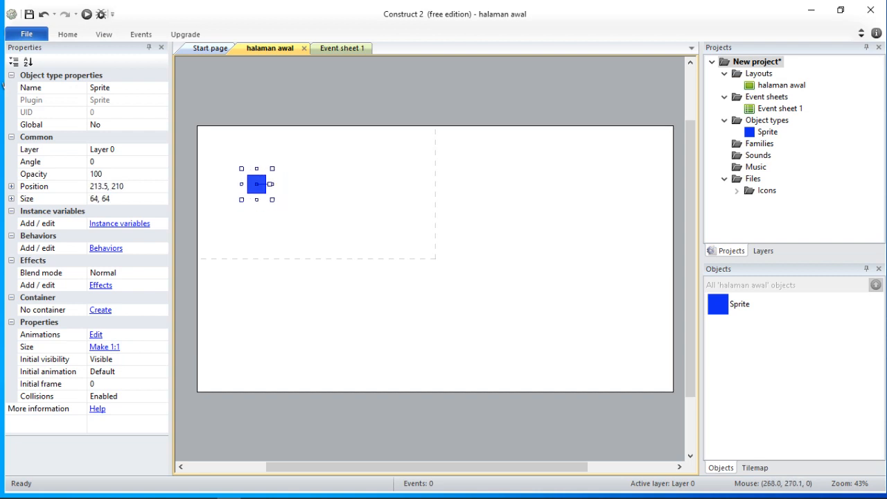
click(414, 315)
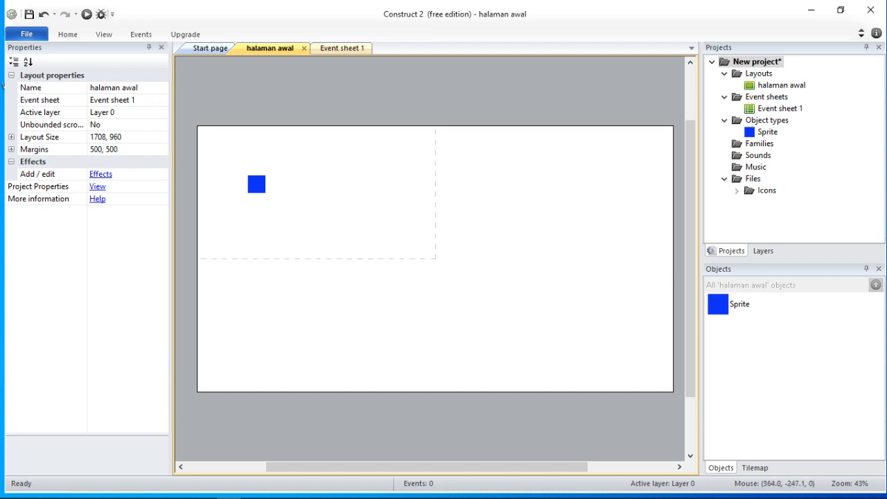
Step: Examine the System conditions available for a new event in Event sheet 1, and leave without adding one
click(342, 48)
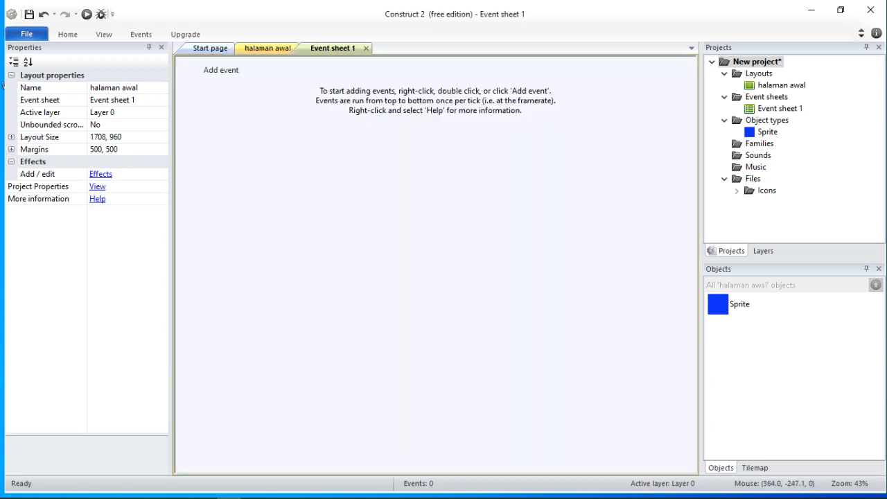
click(221, 70)
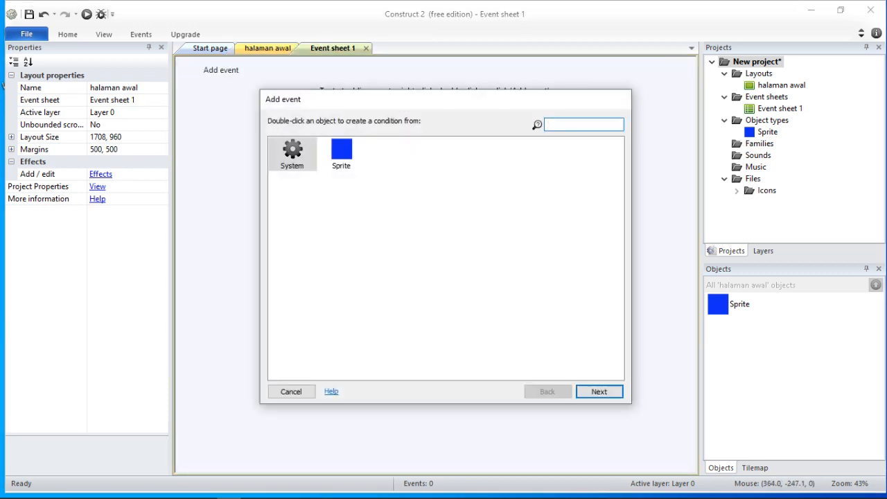
drag(426, 99, 413, 127)
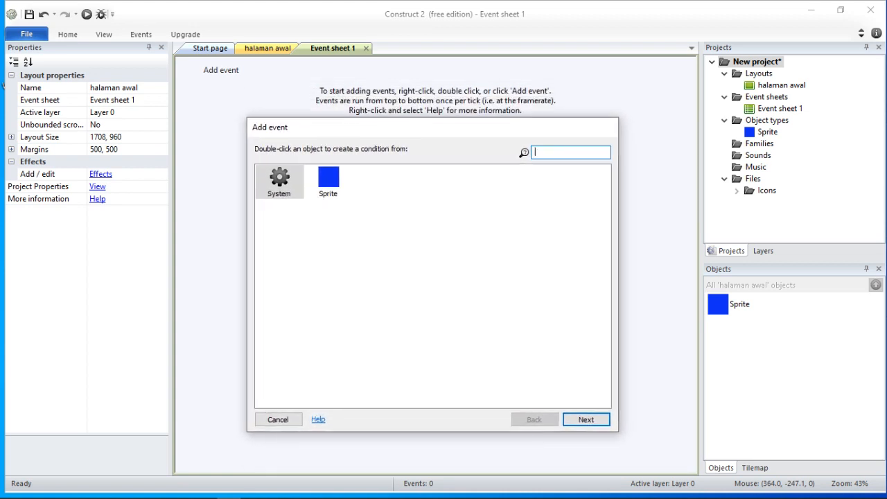
click(279, 181)
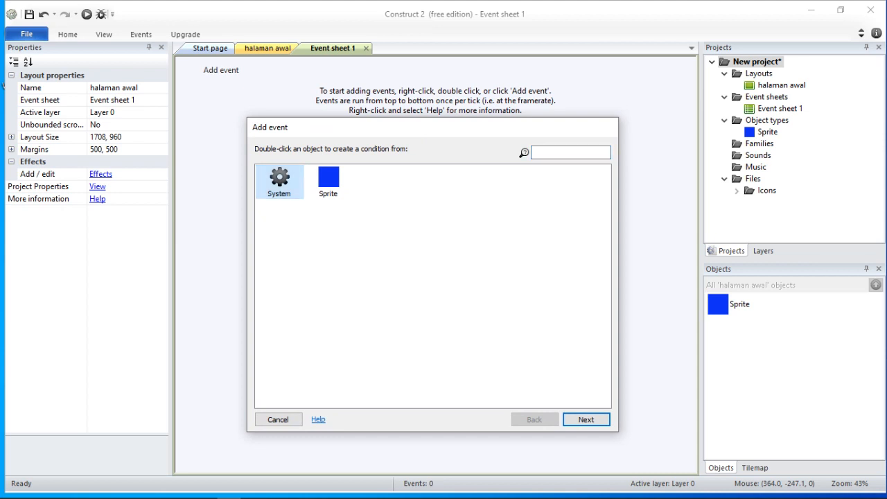
key(Return)
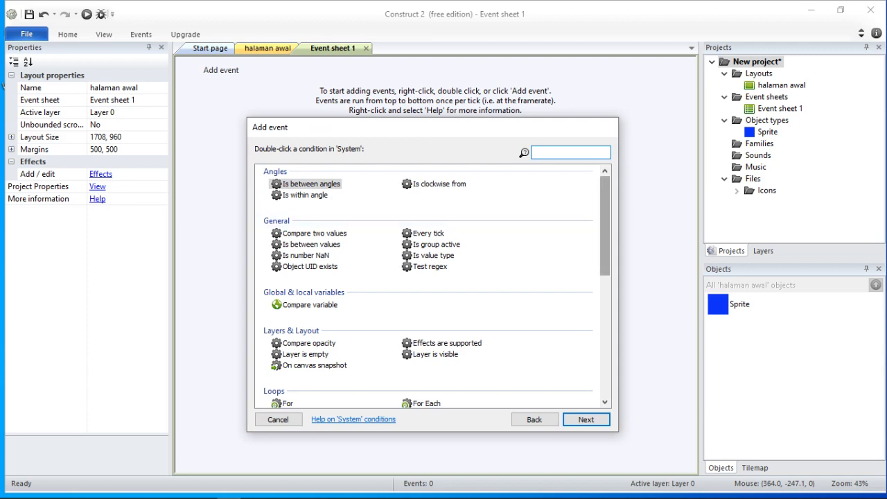
scroll(432, 285, down, 2)
scroll(432, 286, down, 2)
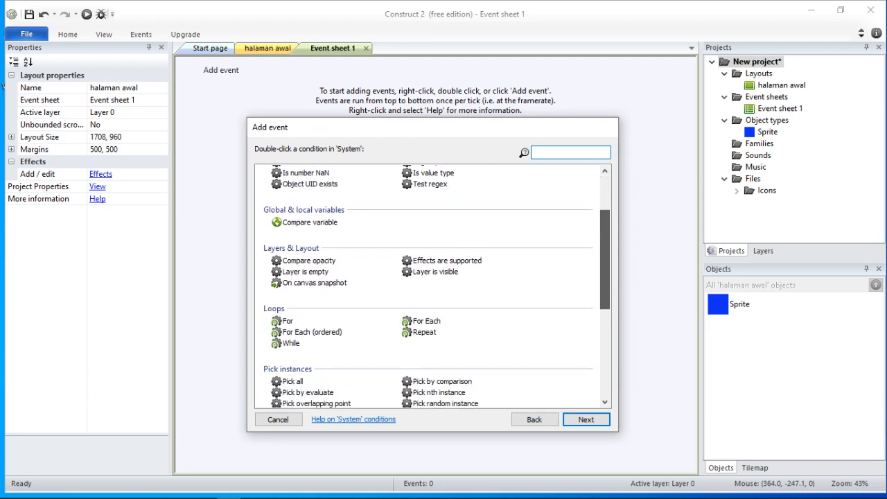
scroll(432, 285, down, 2)
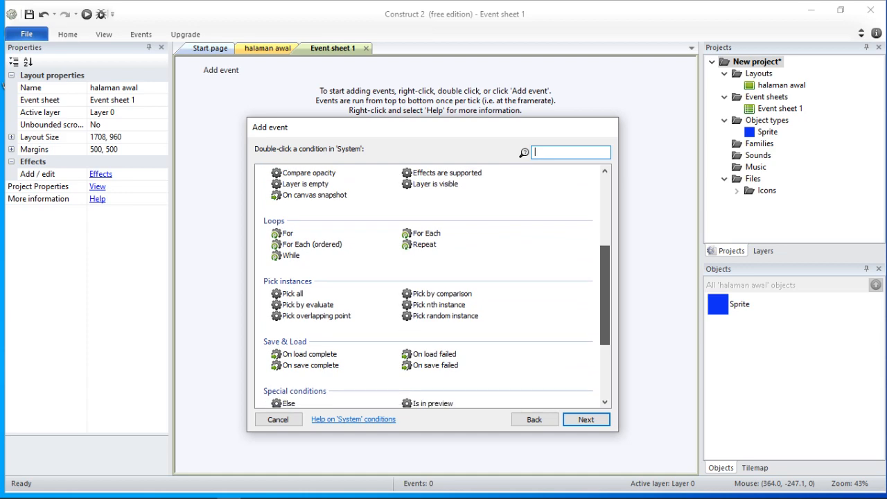
drag(605, 295, 605, 226)
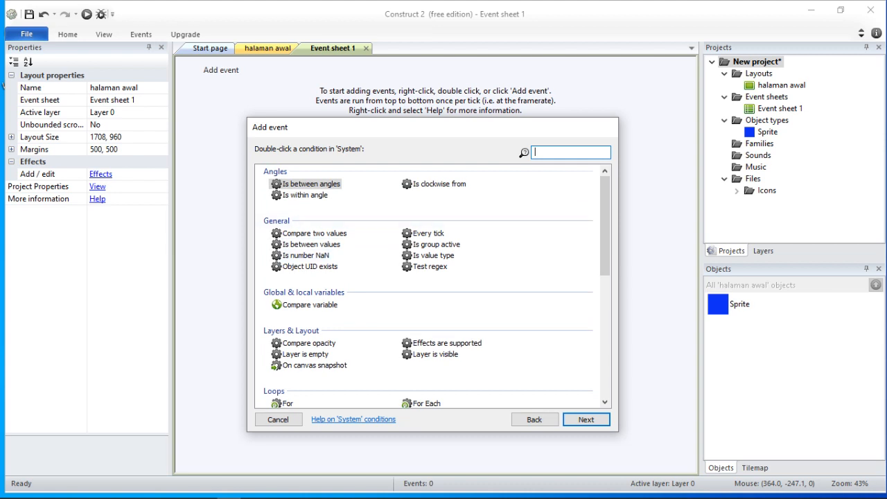
scroll(433, 288, down, 3)
scroll(433, 288, up, 3)
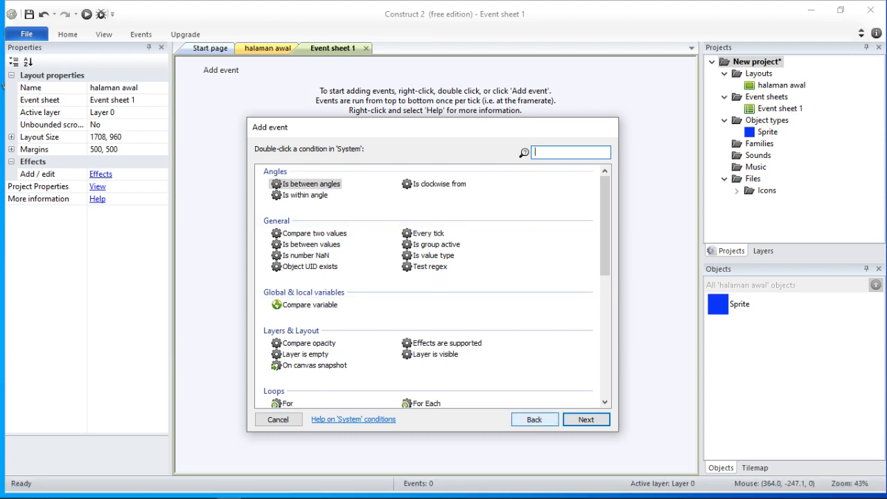
click(277, 419)
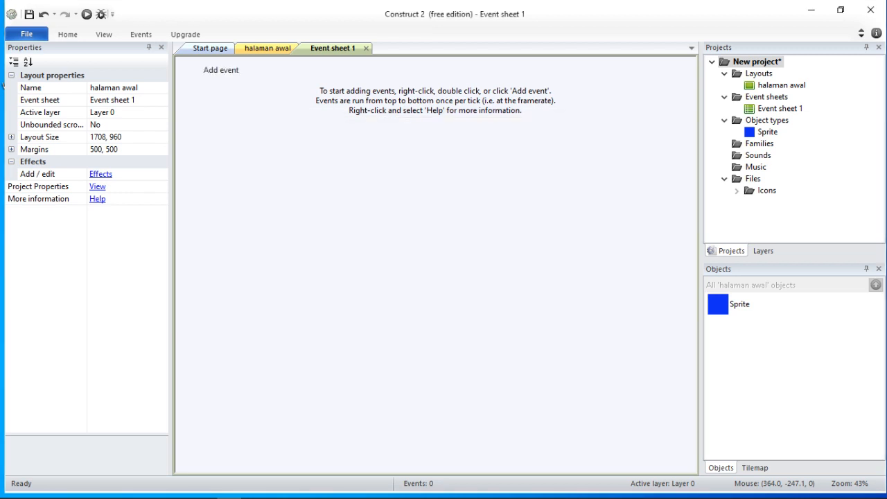
Step: Add an event to Event sheet 1 with the Sprite's Is playing condition, leaving the animation name empty
double_click(332, 263)
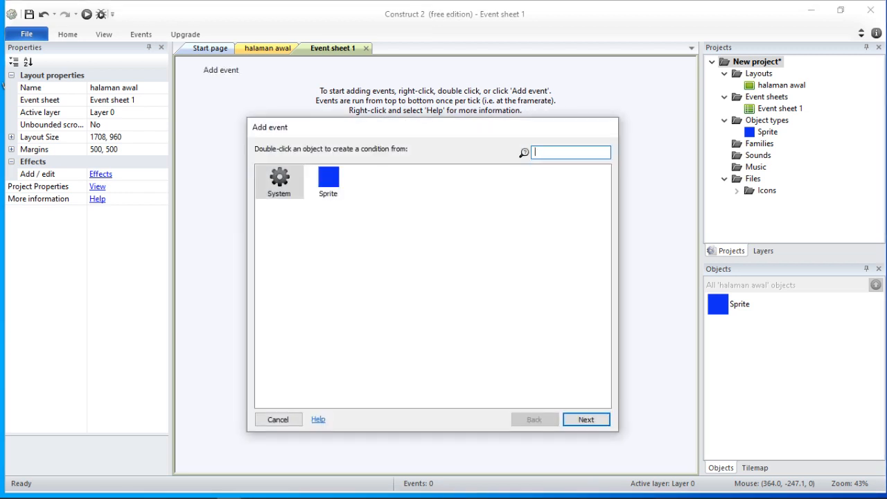
double_click(327, 181)
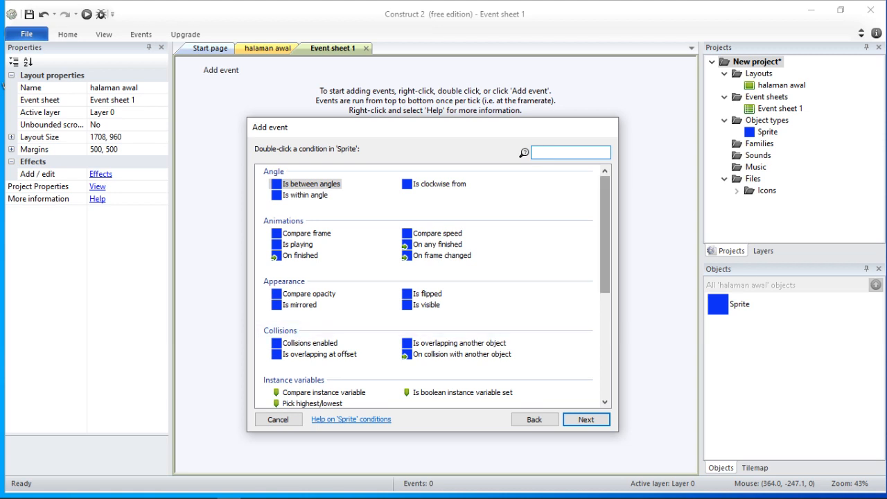
scroll(432, 284, down, 3)
scroll(432, 284, up, 5)
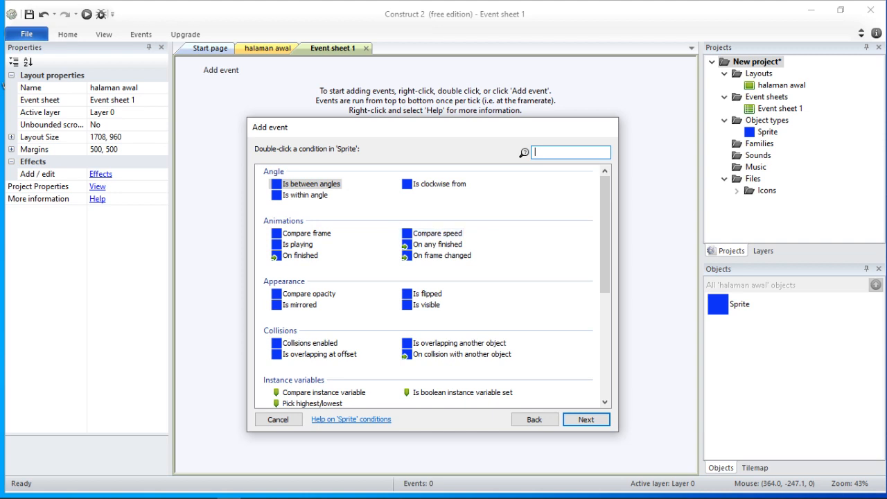
scroll(429, 284, down, 4)
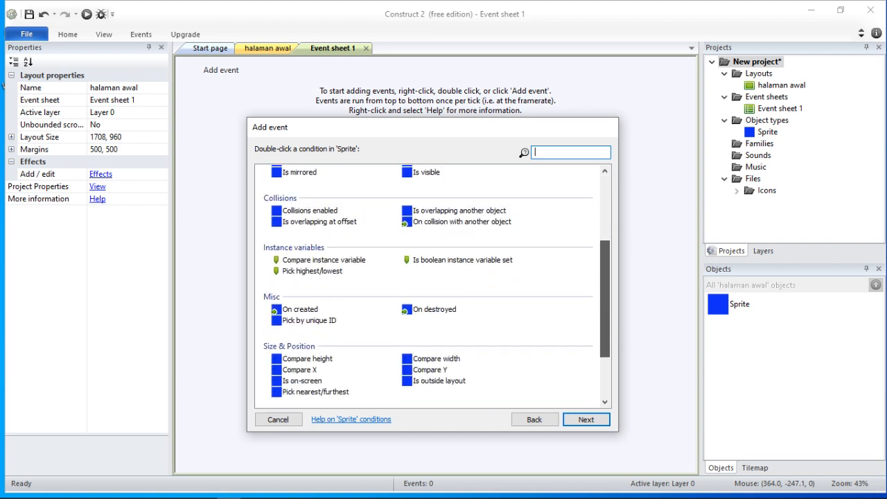
scroll(430, 284, down, 2)
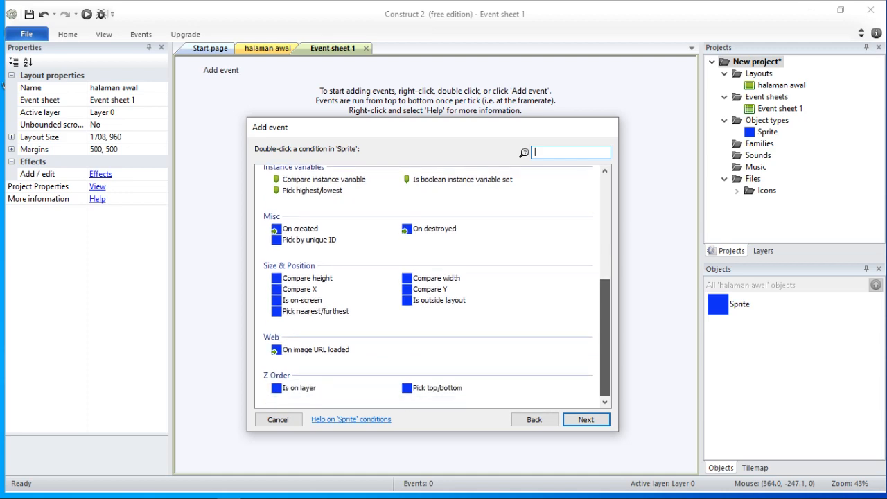
scroll(430, 284, up, 6)
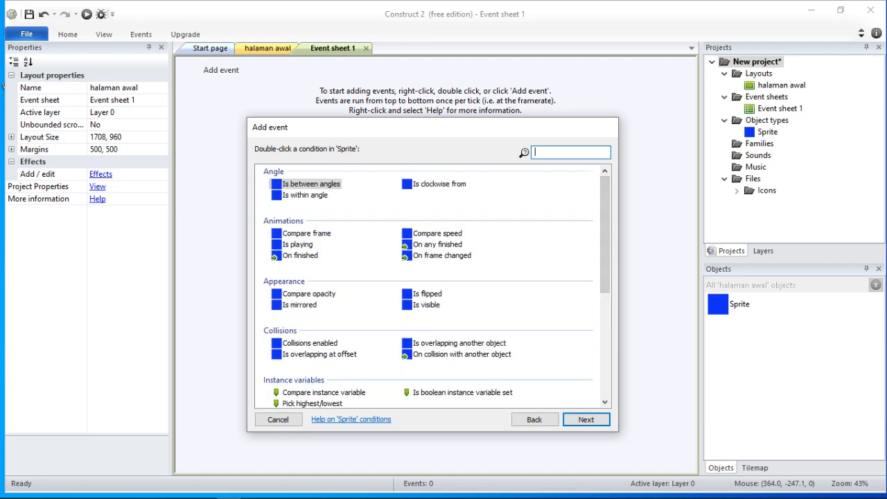
click(297, 244)
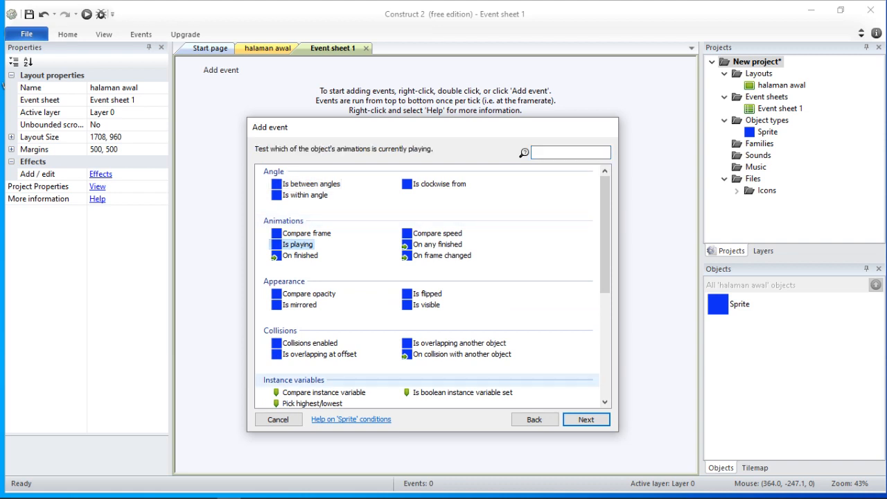
click(586, 419)
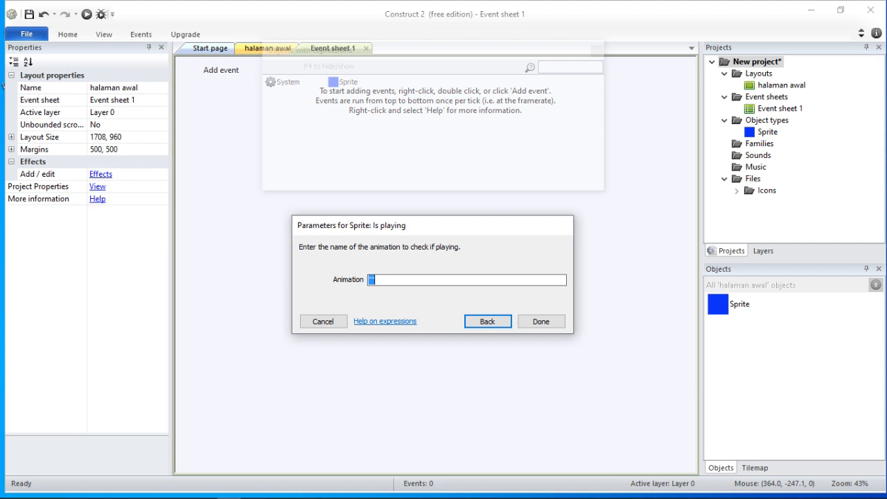
key(Return)
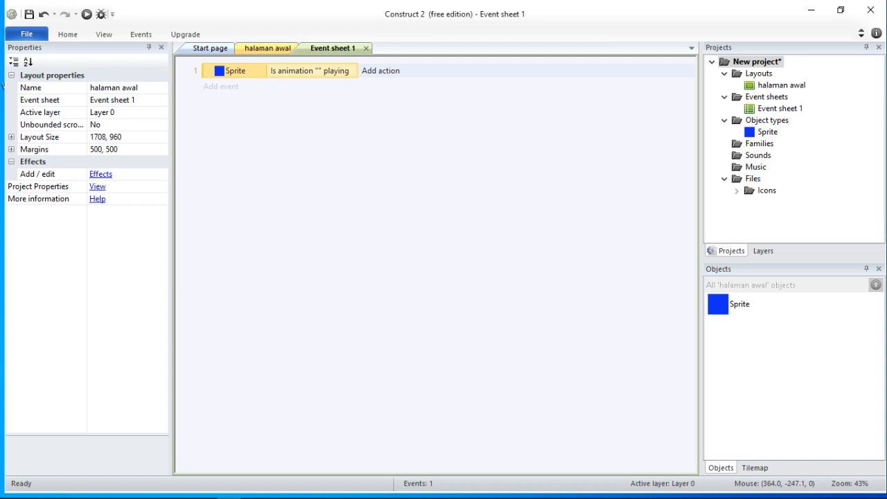
Step: Give the event a Sprite Move to object action, set to in front of the Sprite object
click(380, 70)
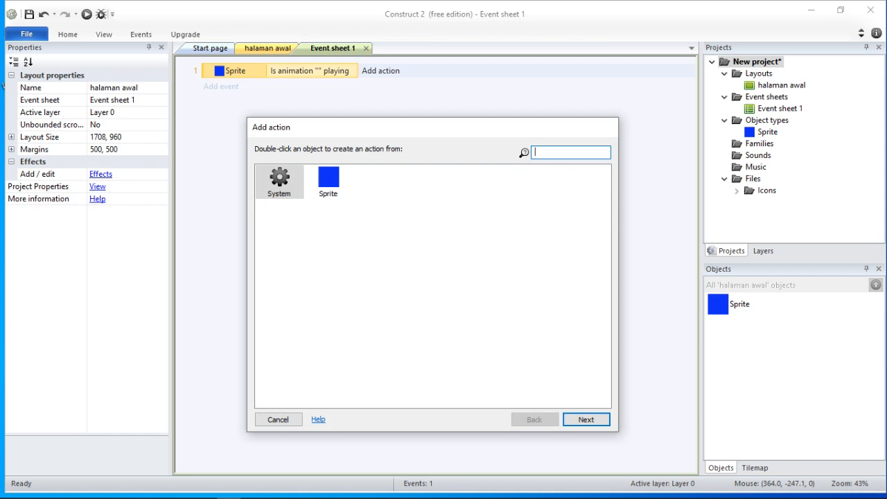
double_click(329, 182)
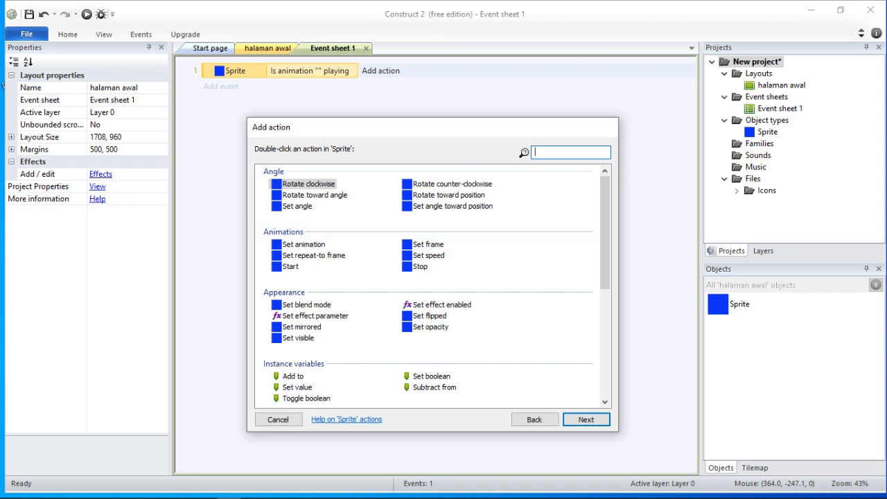
scroll(605, 232, down, 3)
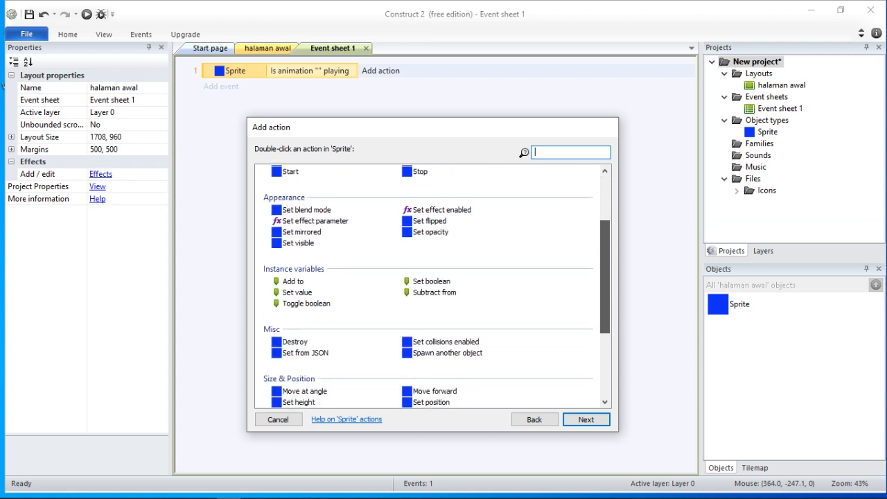
scroll(605, 291, down, 2)
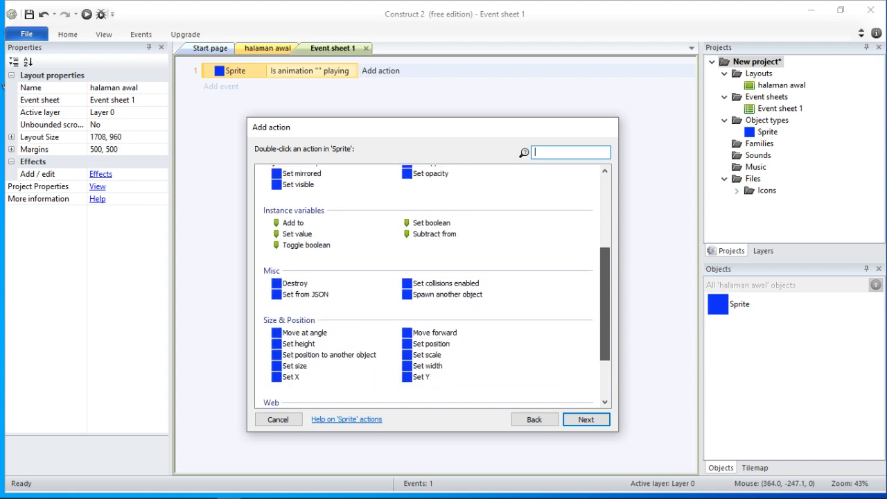
scroll(605, 291, down, 2)
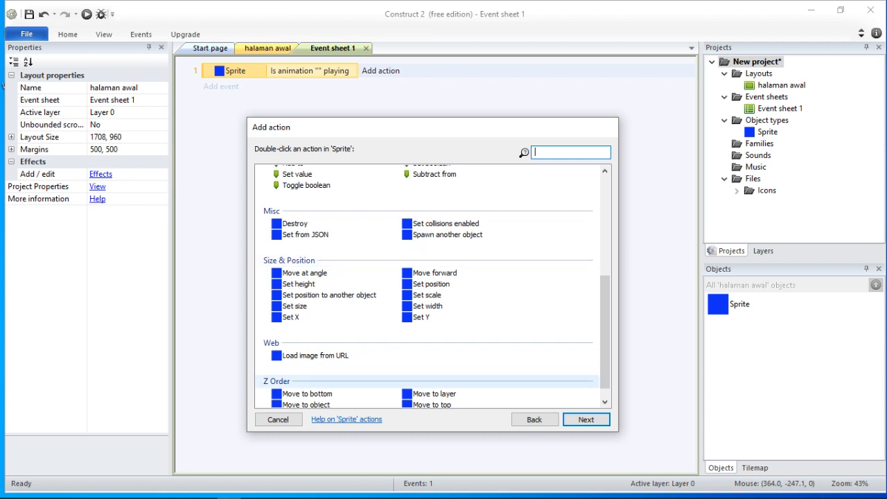
click(306, 404)
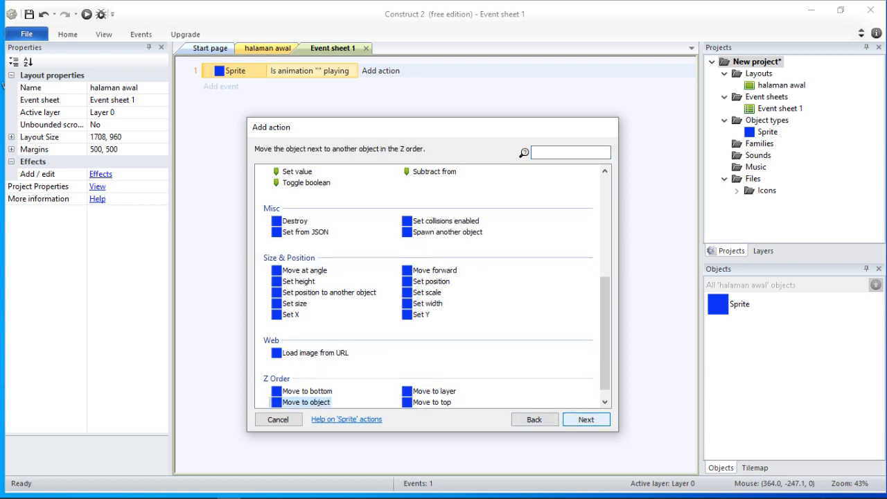
click(586, 419)
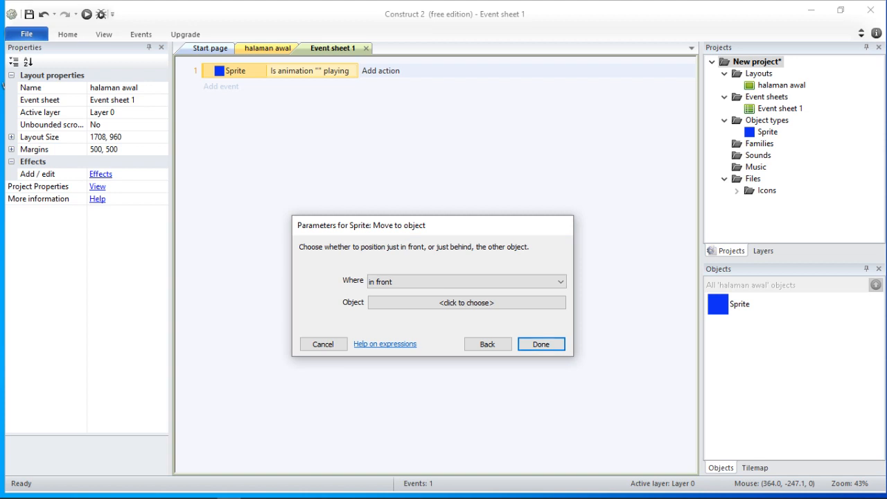
click(466, 302)
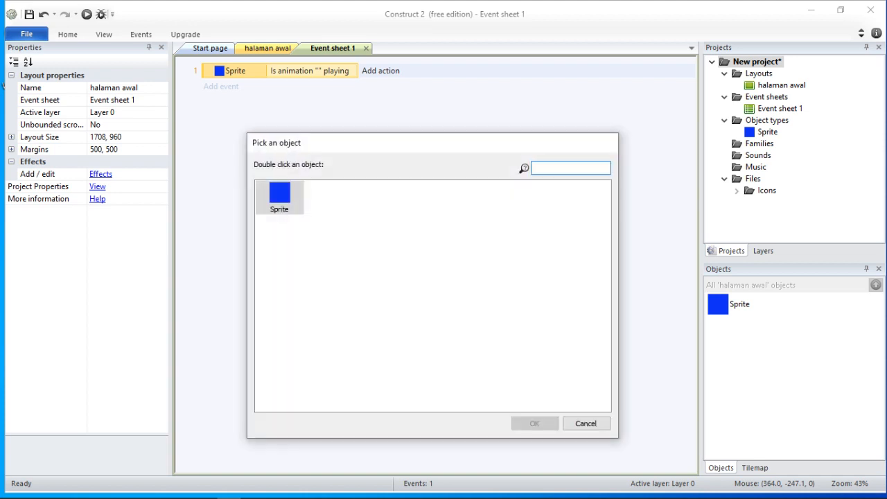
click(280, 199)
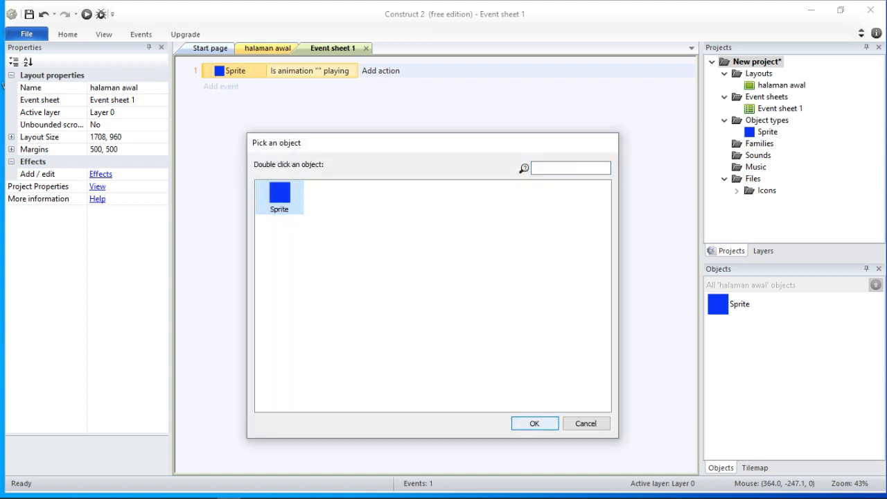
click(534, 423)
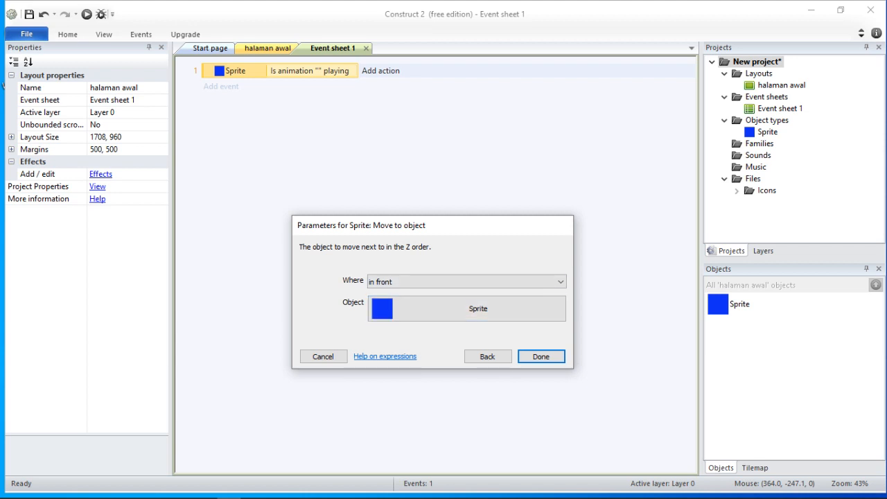
key(Return)
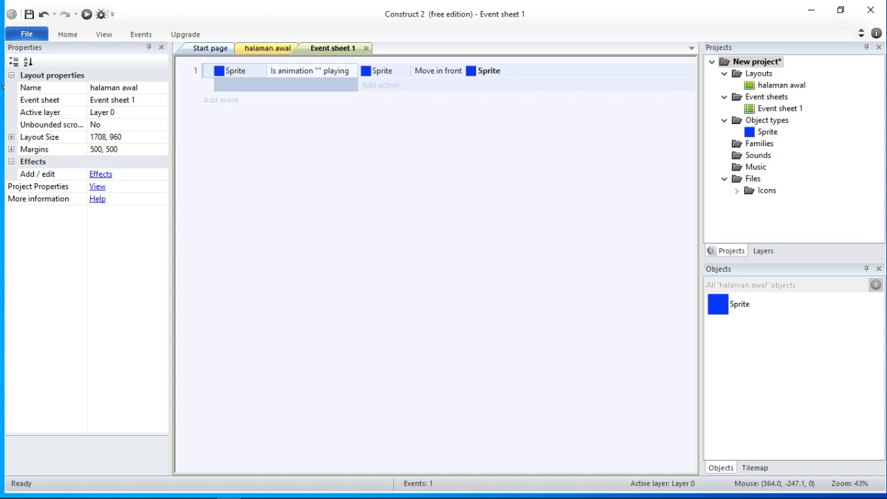
Step: Add a second Sprite condition to the event, Is clockwise from, with an angle of 0
key(c)
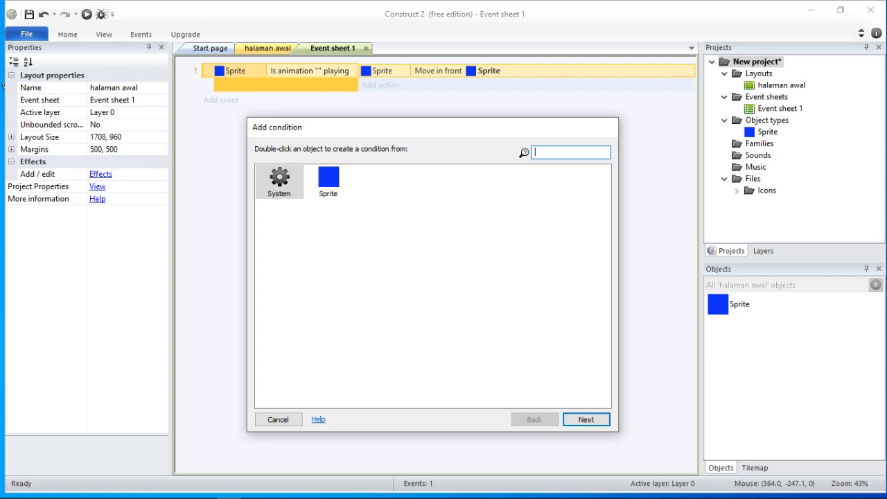
click(329, 182)
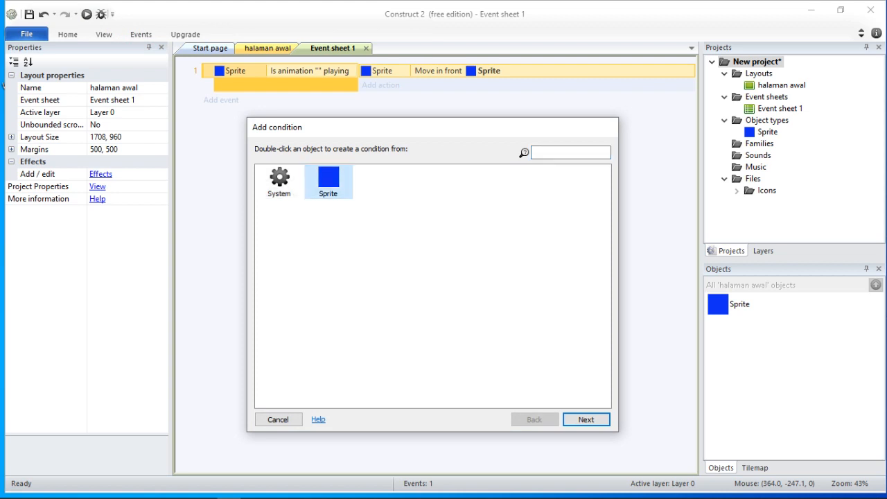
click(586, 419)
click(439, 185)
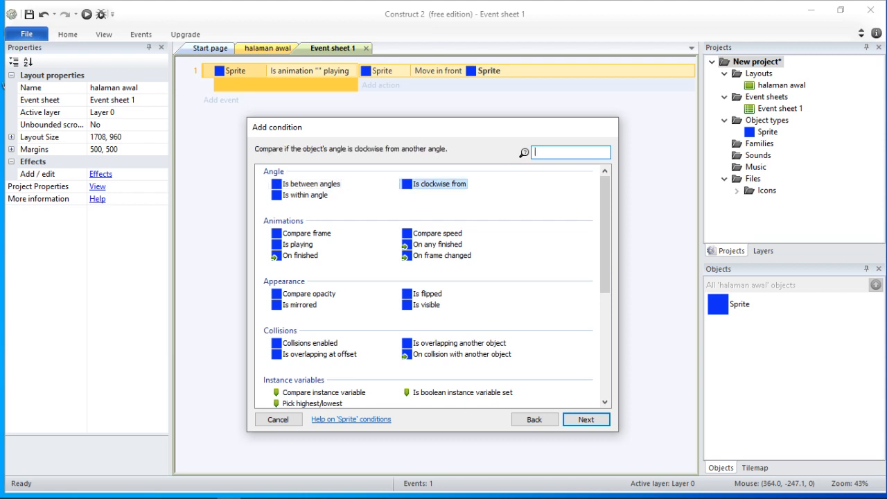
click(586, 419)
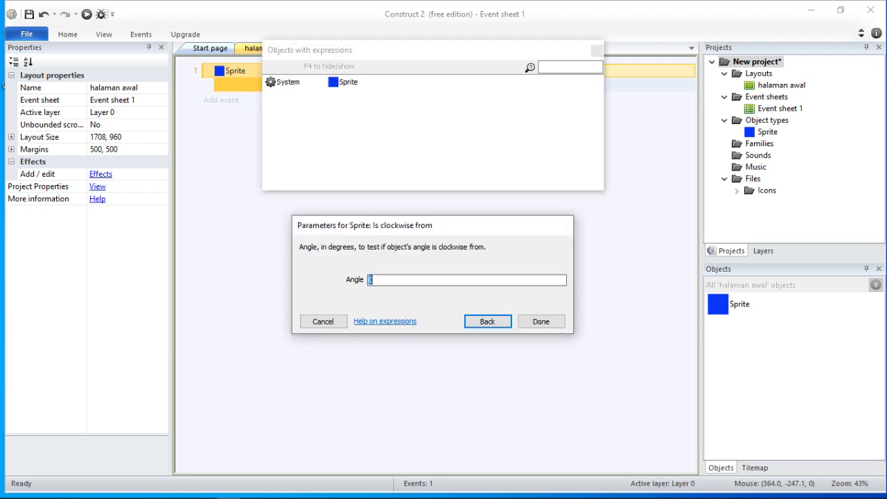
click(541, 322)
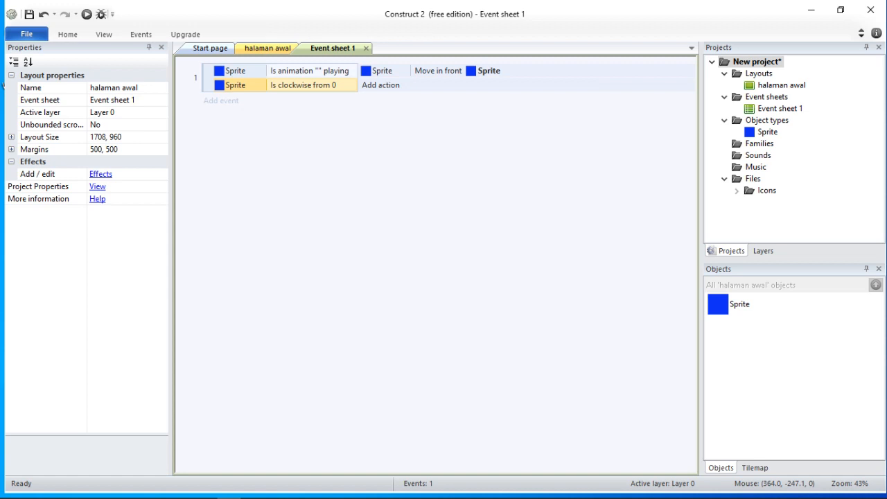
Step: Add a Destroy action for the Sprite to the same event
click(381, 85)
double_click(329, 180)
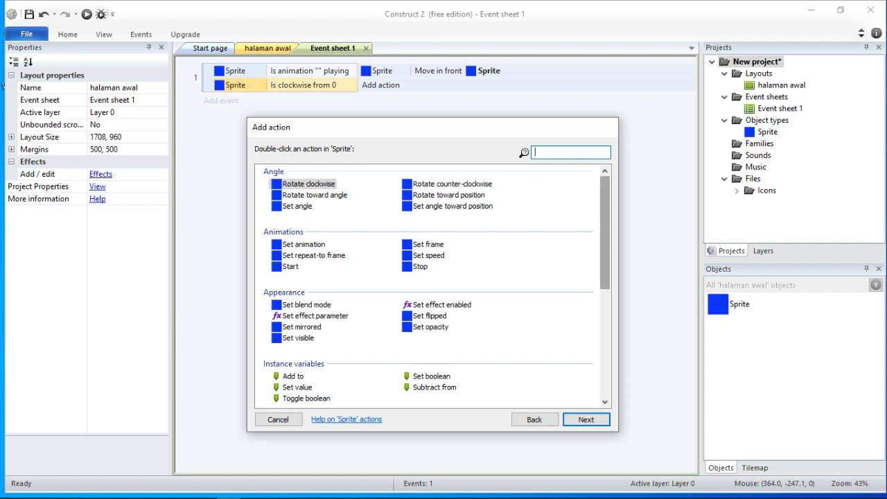
scroll(432, 284, down, 5)
scroll(295, 271, down, 2)
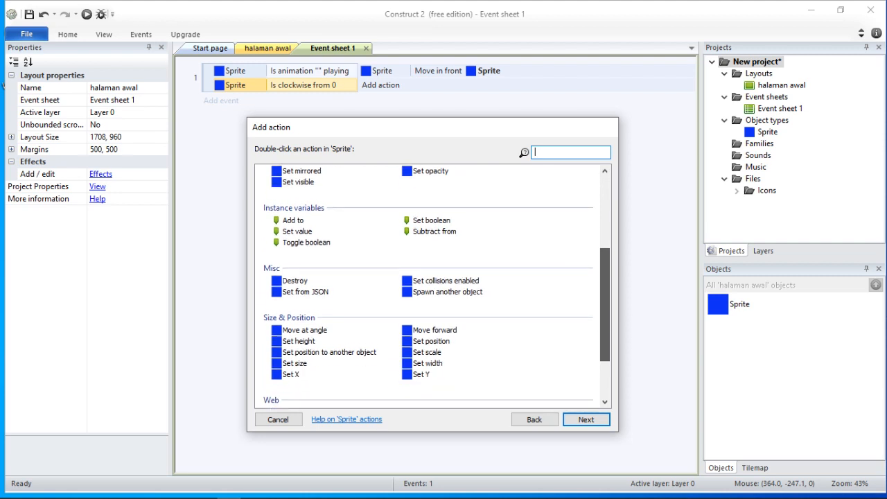
double_click(294, 271)
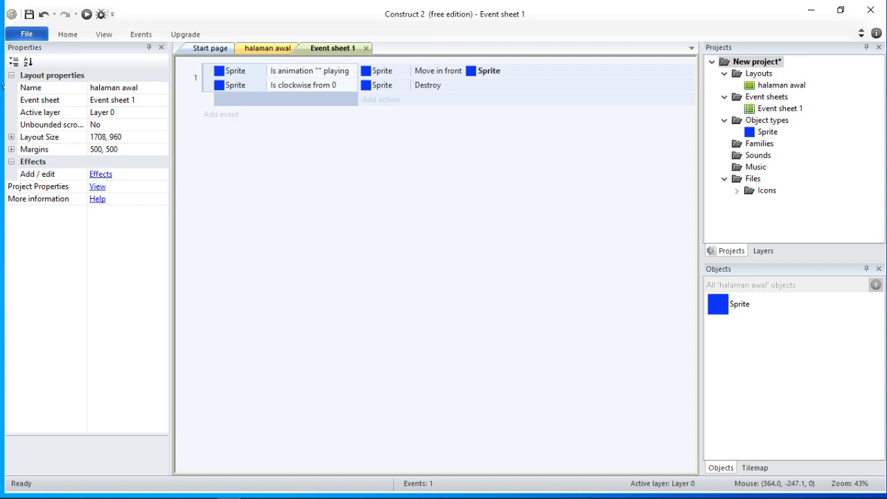
Step: Delete the whole Sprite event from Event sheet 1
click(285, 99)
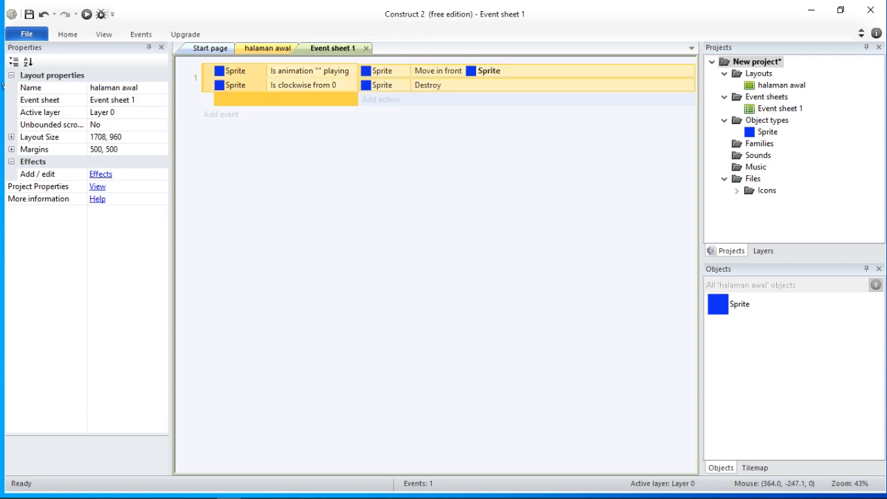
key(Delete)
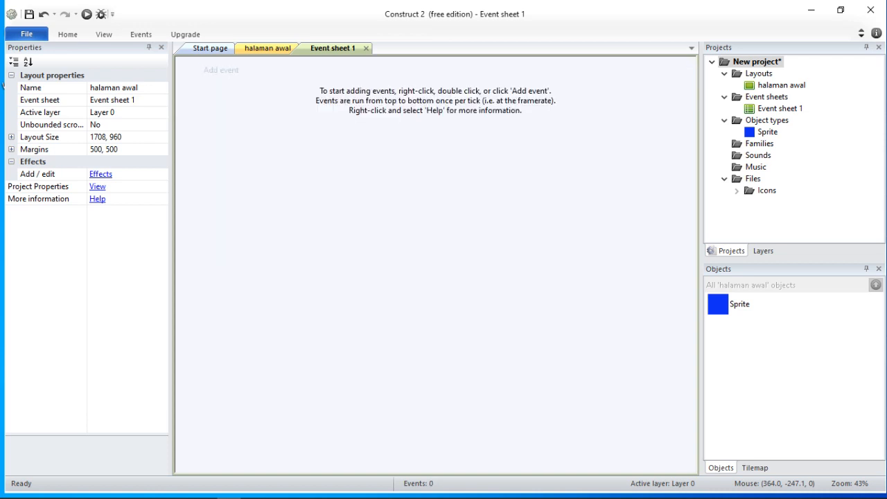
Step: Move the blue sprite to 128, 160 on the halaman awal layout and leave it deselected
click(266, 48)
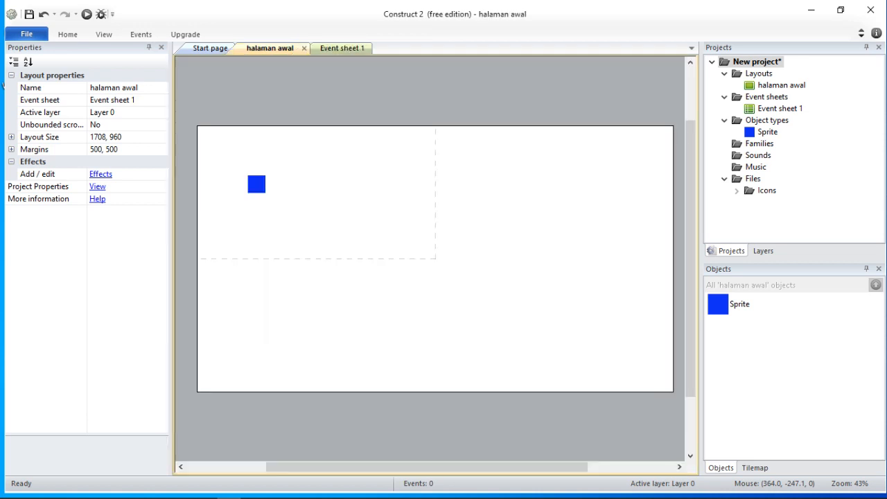
drag(255, 182, 236, 167)
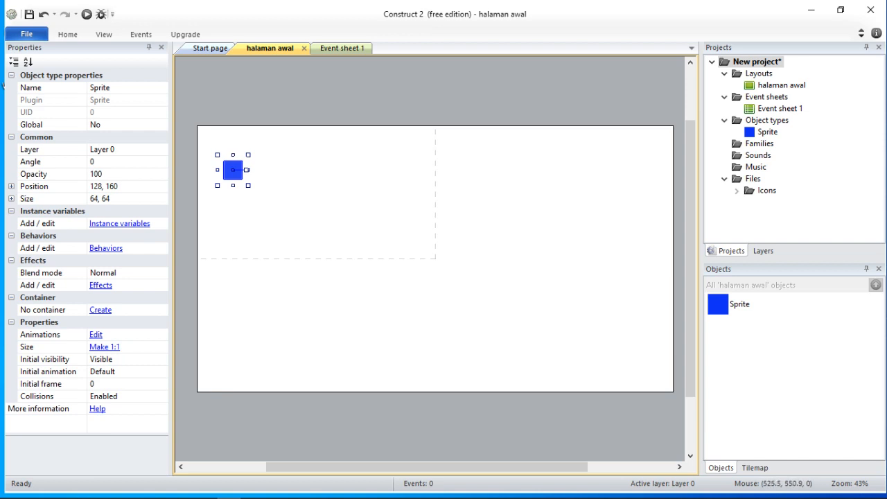
click(362, 292)
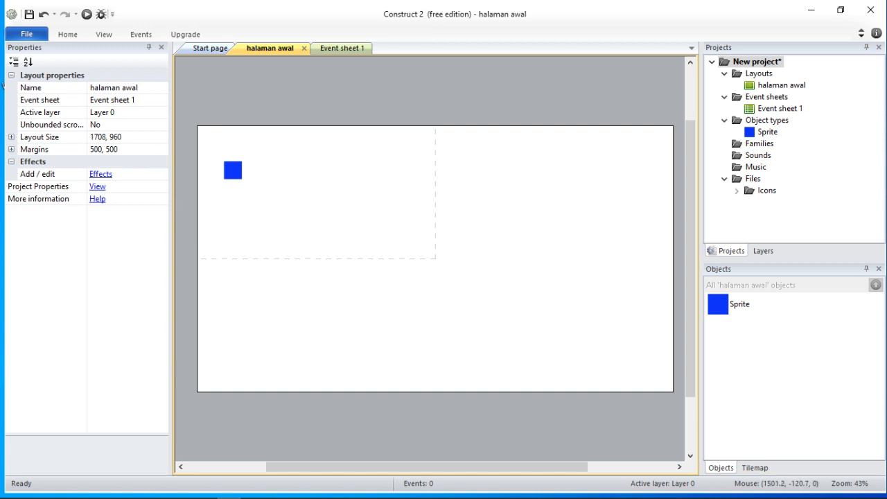
Step: Examine the properties of New project, including its project and configuration settings
click(756, 62)
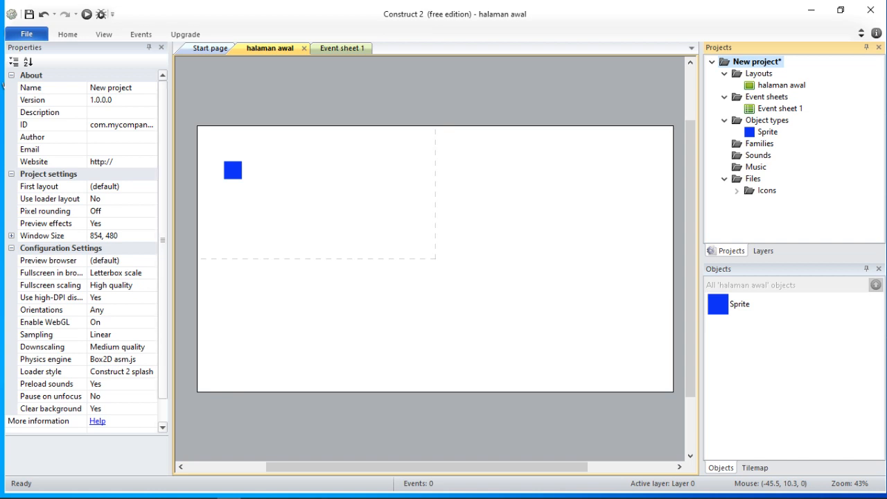
drag(163, 240, 163, 263)
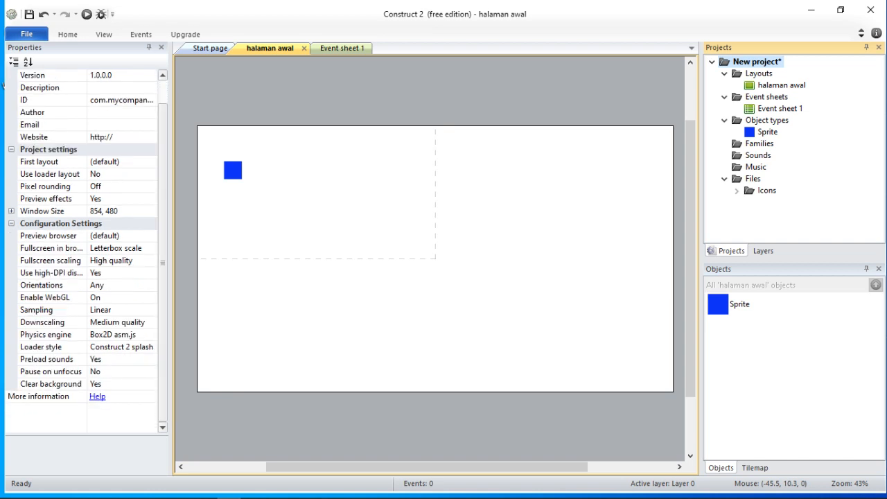
Step: Set the project's first layout to halaman awal
click(106, 162)
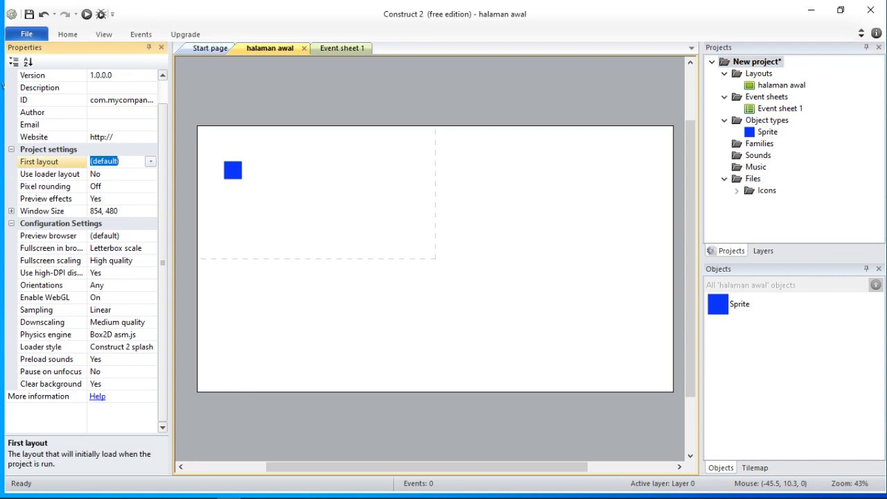
click(151, 161)
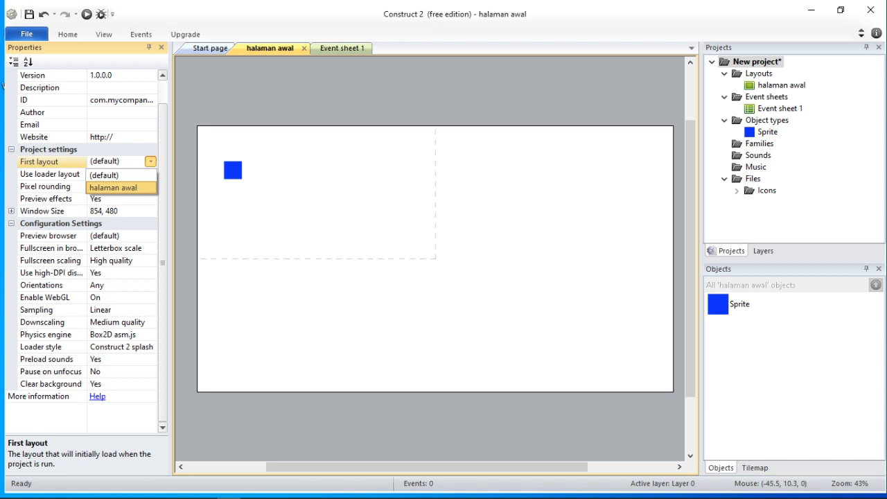
click(114, 188)
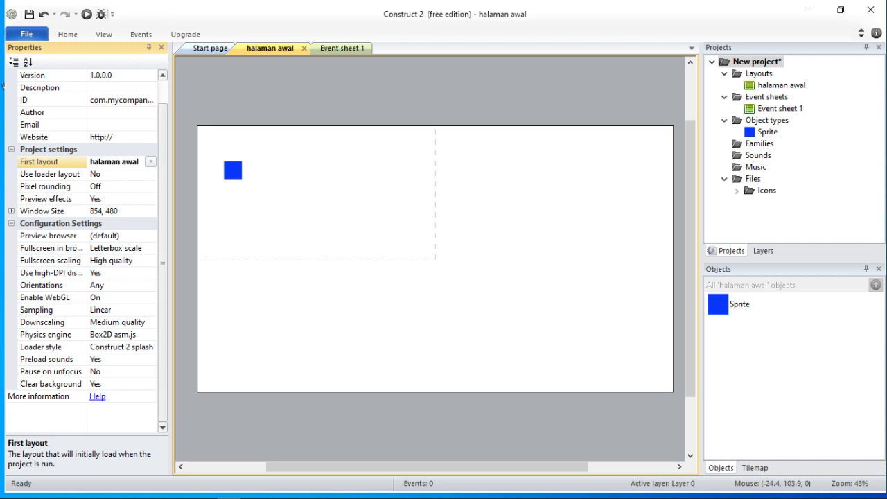
Step: Set the project's preview browser to Chrome in the configuration settings
click(114, 236)
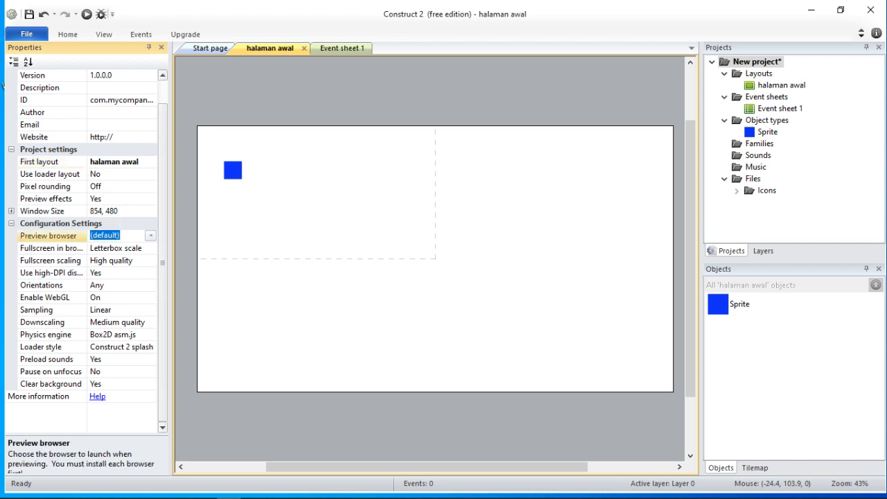
click(150, 235)
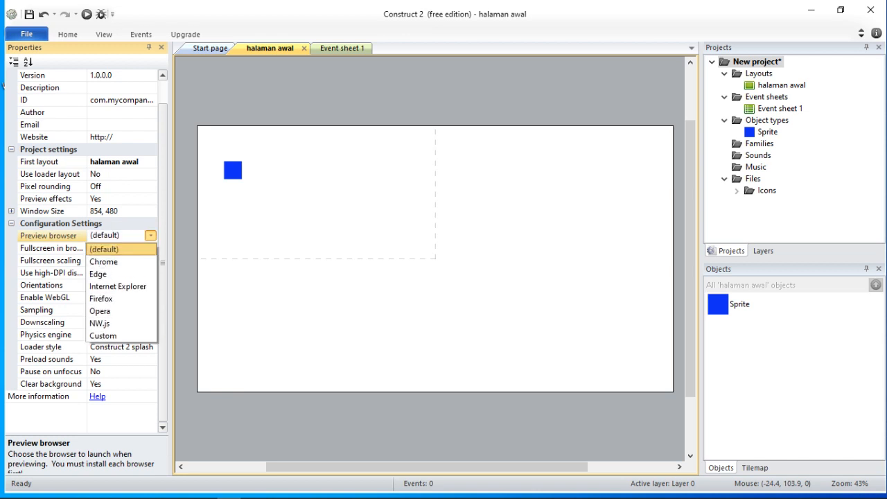
key(Down)
key(Down)
key(Down)
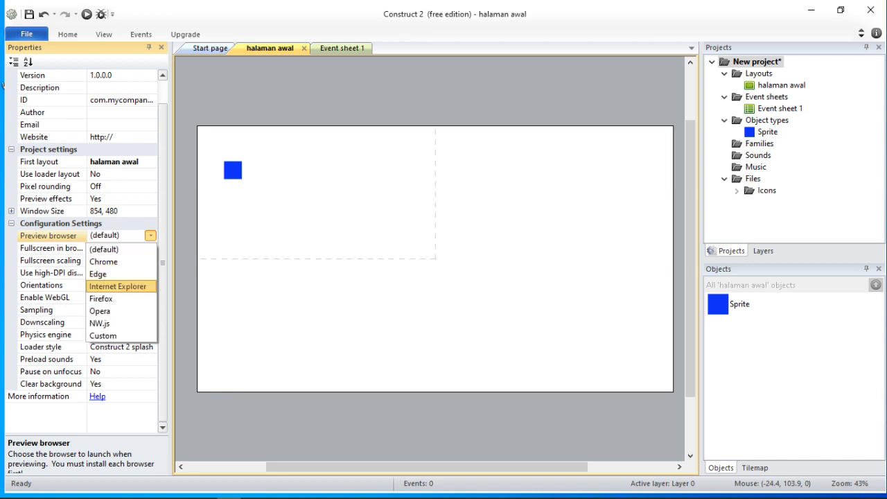
key(Down)
key(Down)
key(Down)
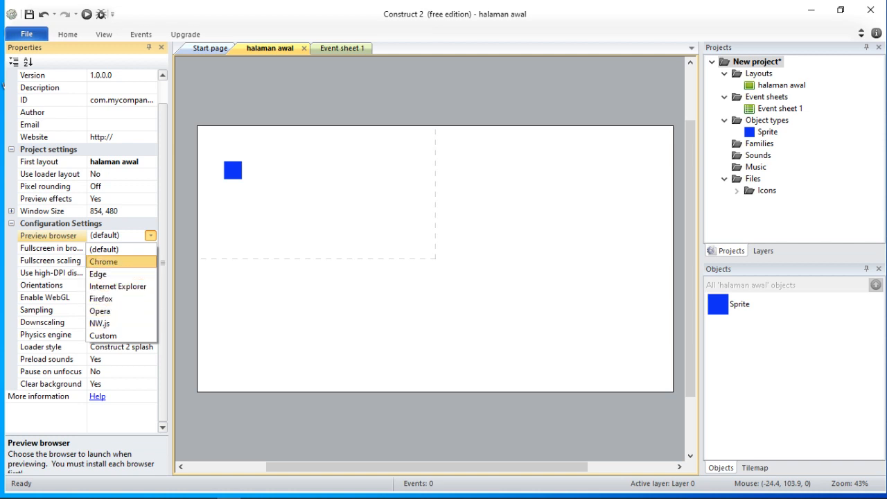
key(Return)
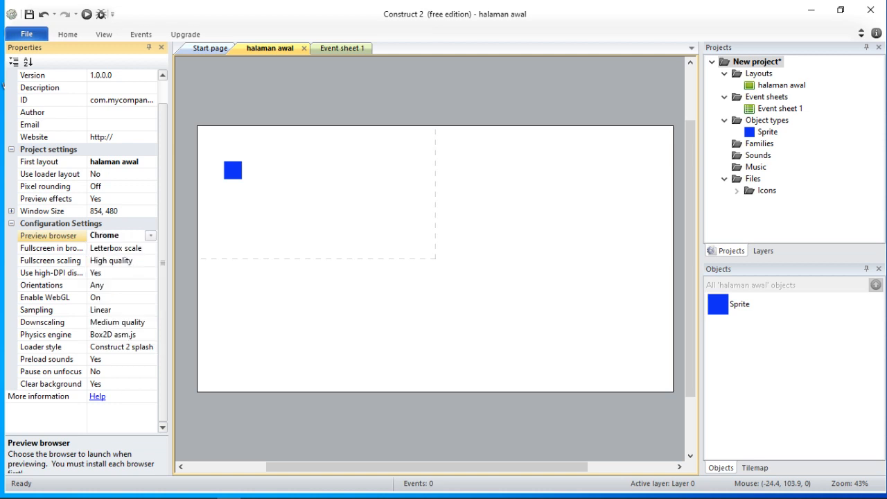
click(150, 235)
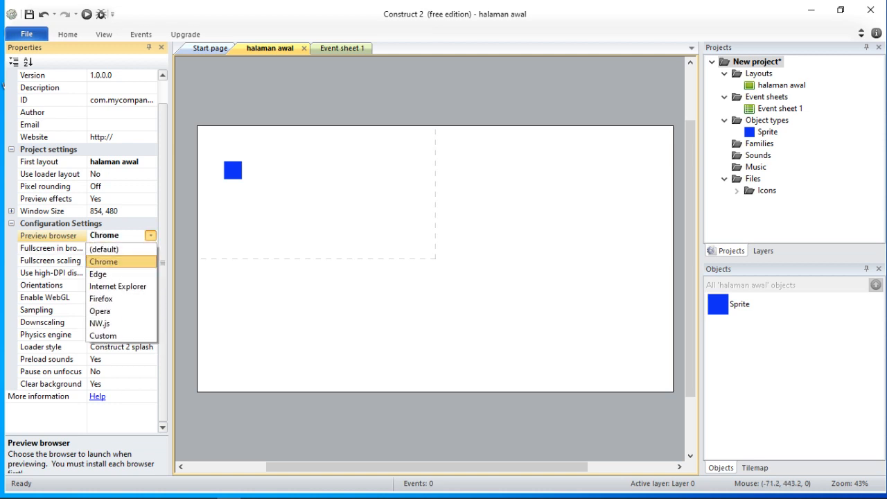
key(Return)
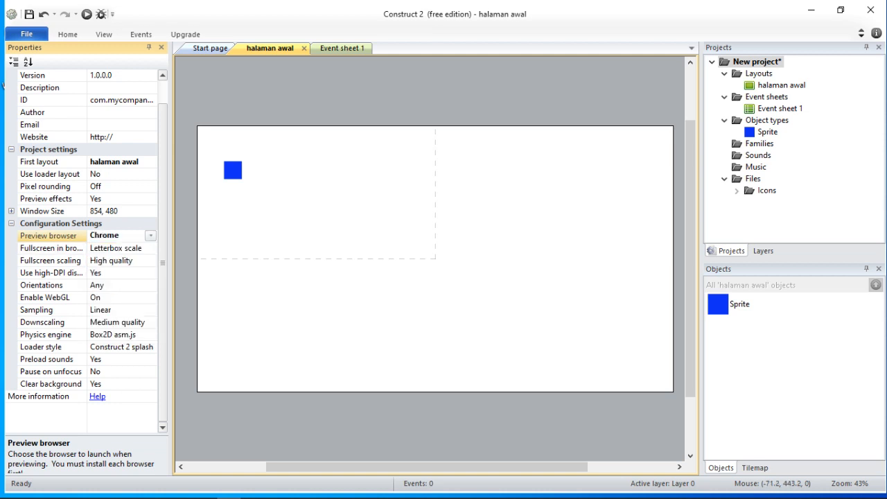
click(150, 235)
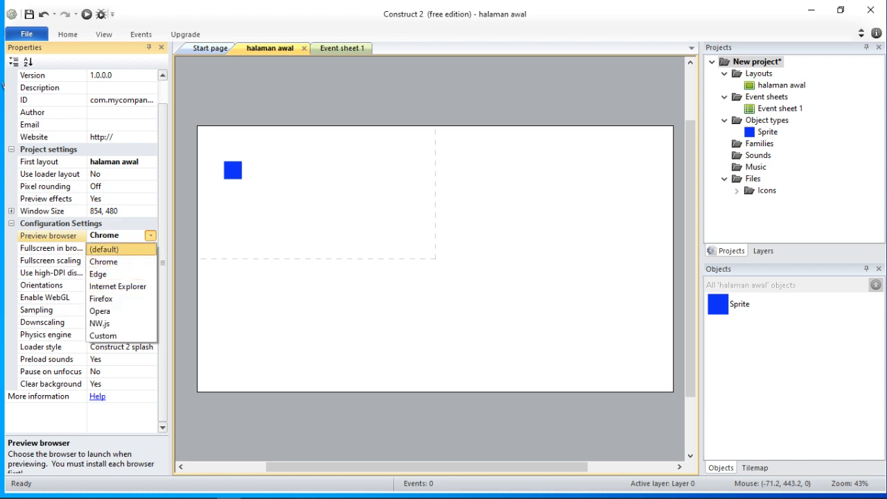
key(Escape)
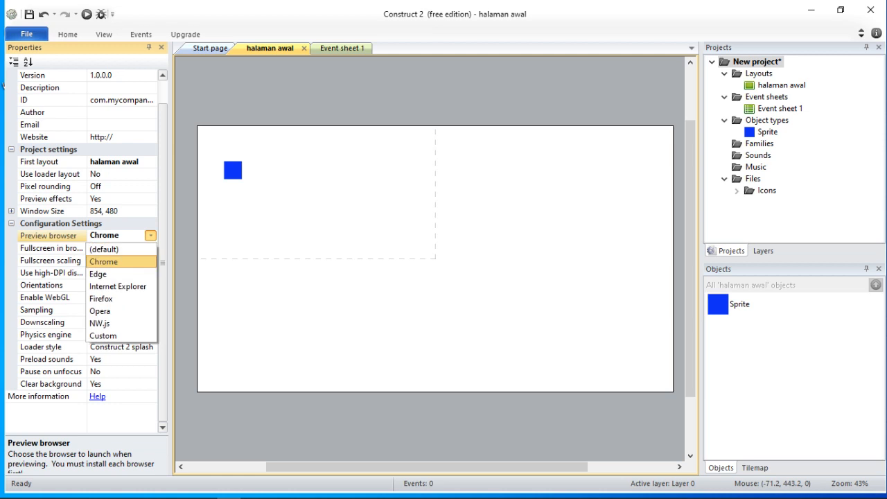
key(Down)
key(Down)
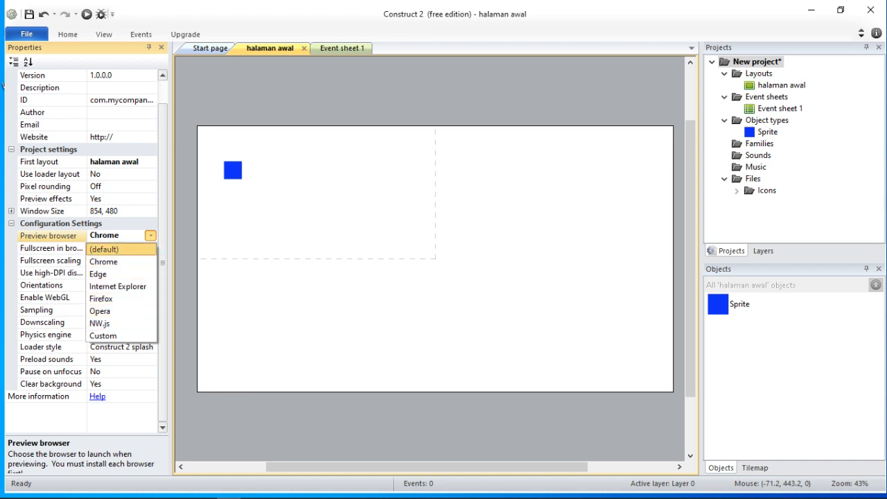
key(Escape)
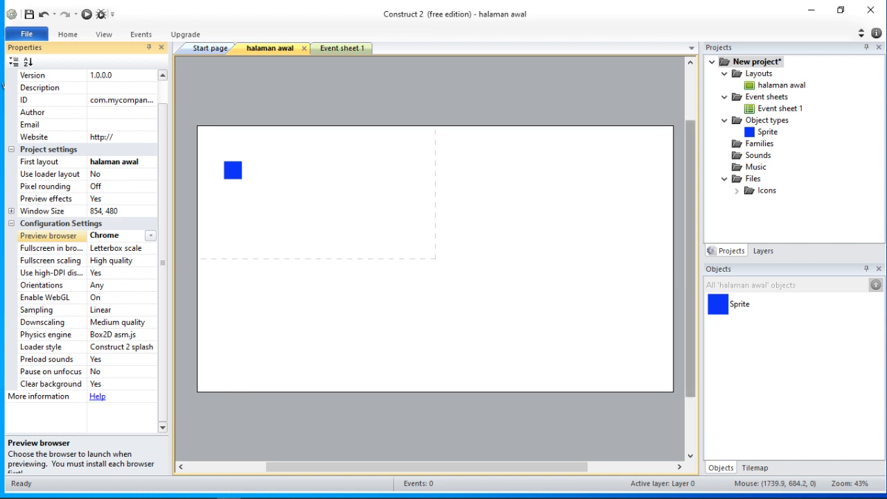
Step: Browse the available behaviors for the blue sprite and add the Platform behavior to it
click(236, 168)
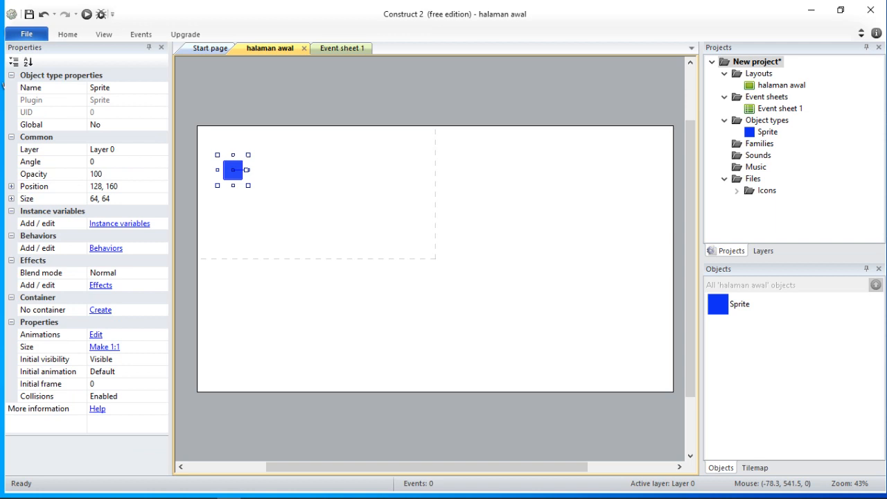
click(106, 248)
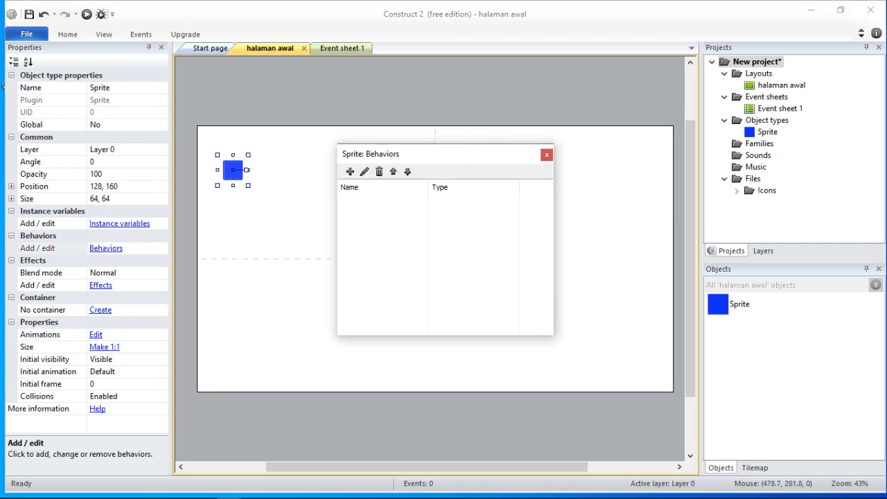
click(349, 171)
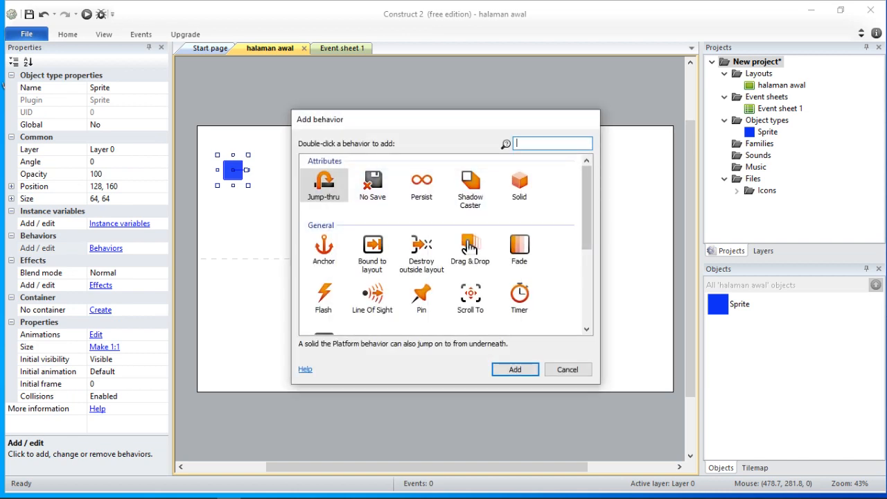
scroll(469, 245, down, 3)
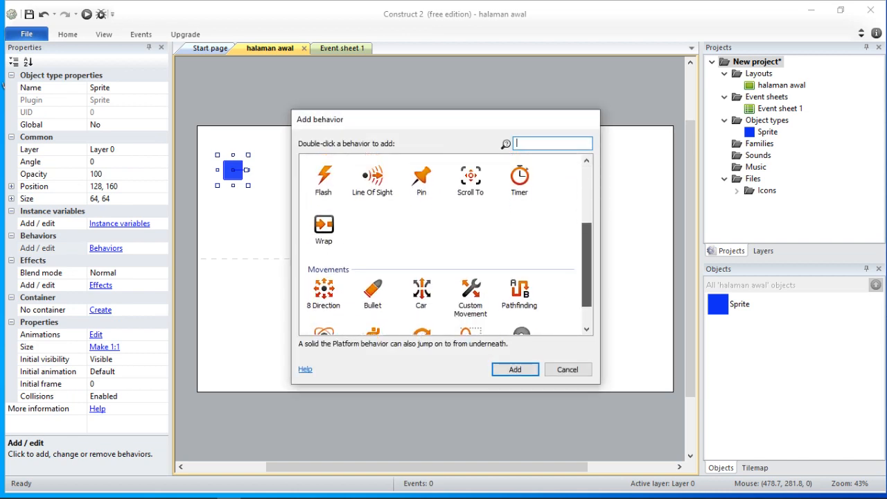
scroll(469, 246, up, 4)
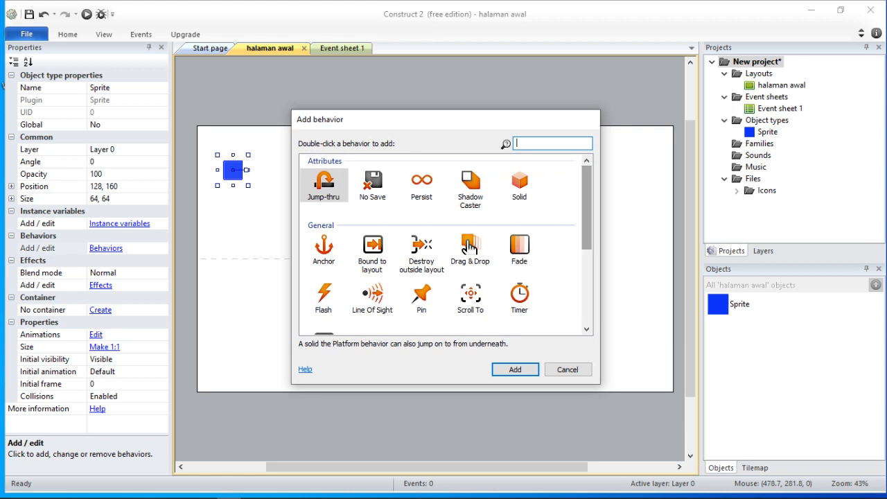
scroll(469, 246, down, 3)
scroll(469, 246, up, 3)
scroll(469, 246, down, 3)
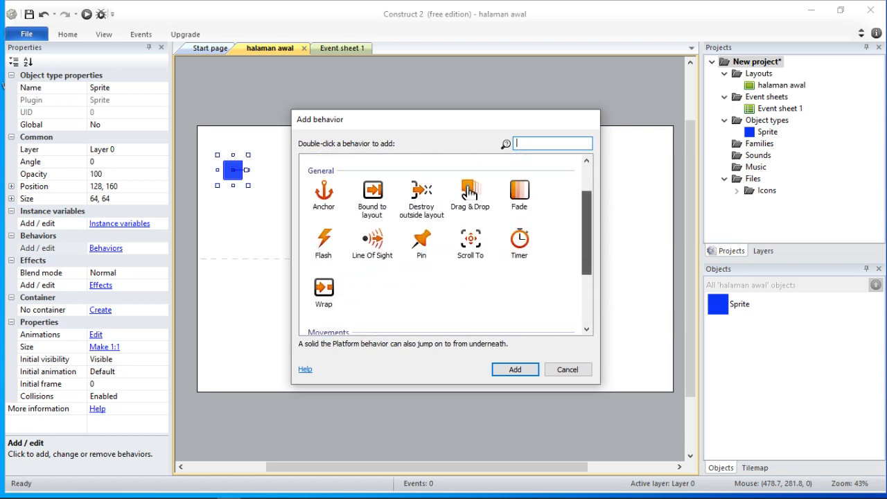
drag(586, 253, 586, 249)
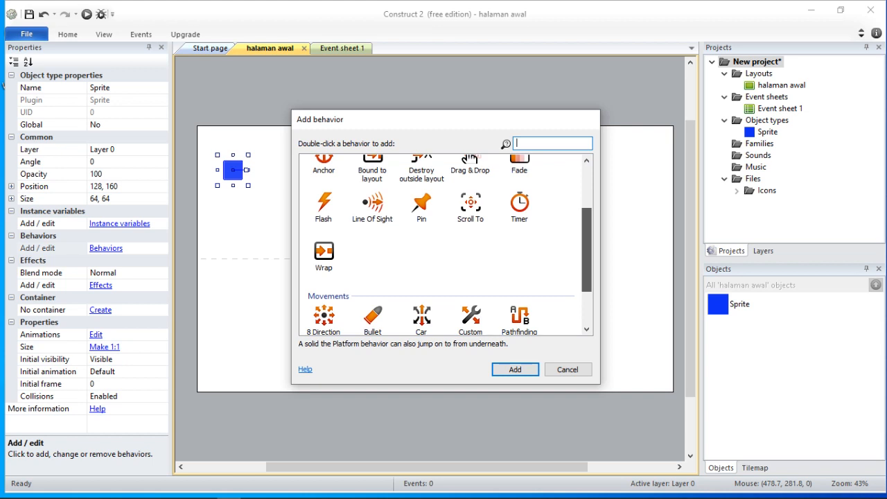
scroll(469, 246, down, 2)
scroll(469, 246, up, 5)
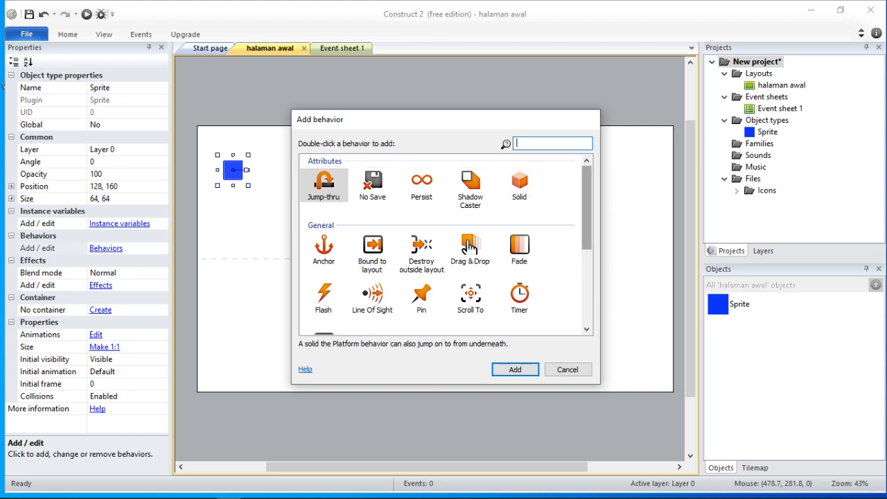
scroll(446, 244, down, 1)
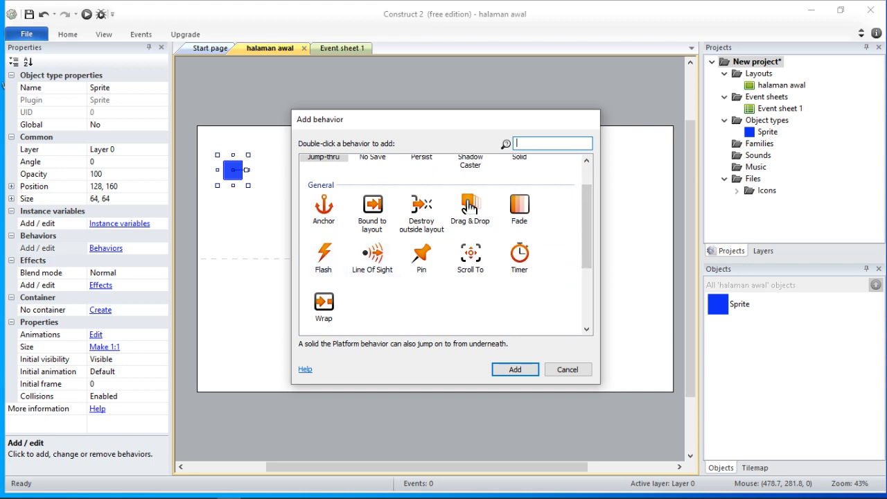
drag(586, 227, 587, 282)
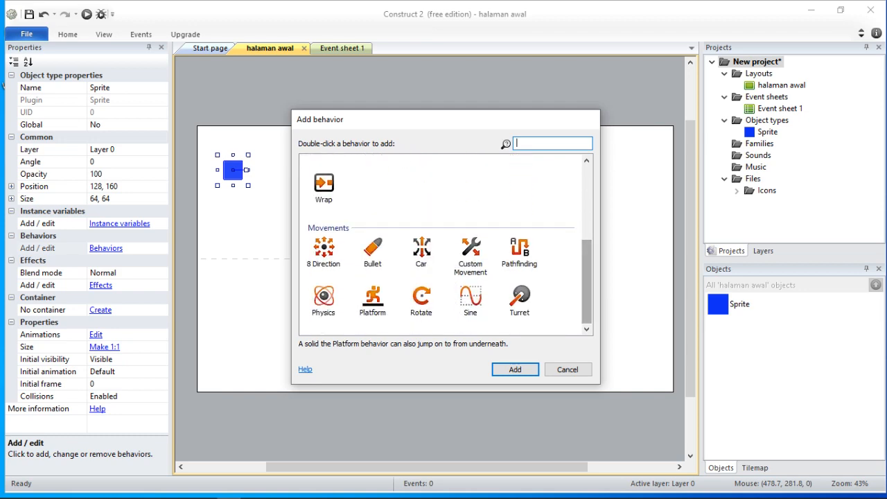
double_click(372, 299)
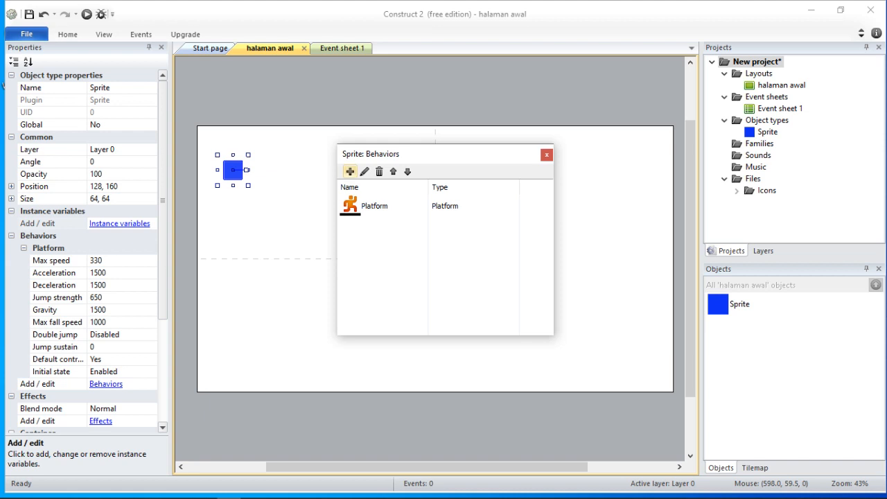
Step: Add the Solid behavior to the blue sprite and close its behaviors list
click(350, 171)
double_click(518, 183)
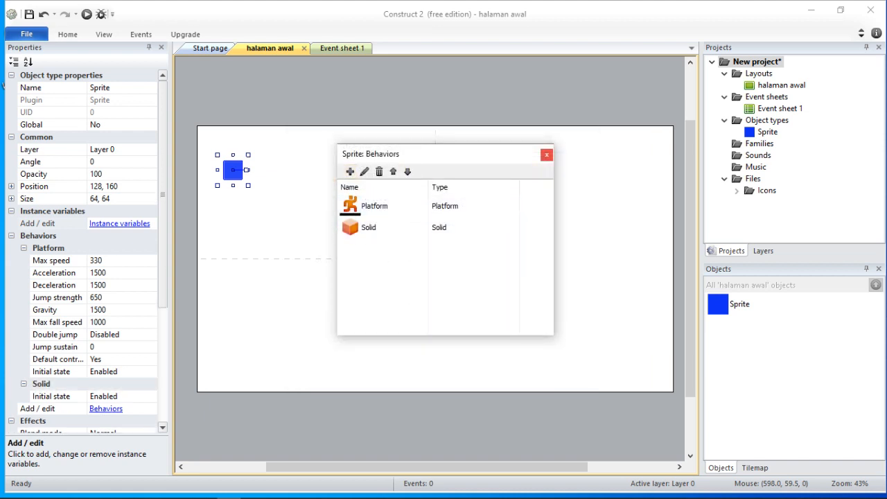
click(547, 154)
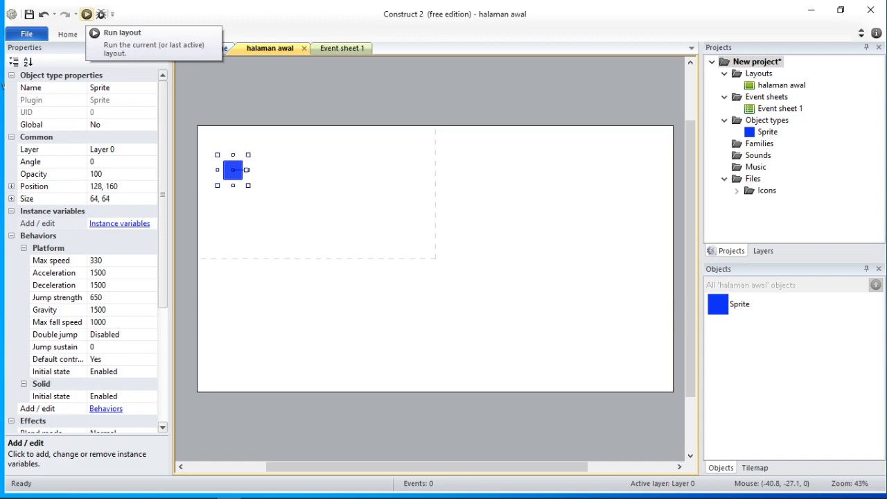
Step: Preview the halaman awal layout in Chrome, close the preview and switch back to Construct 2
click(86, 14)
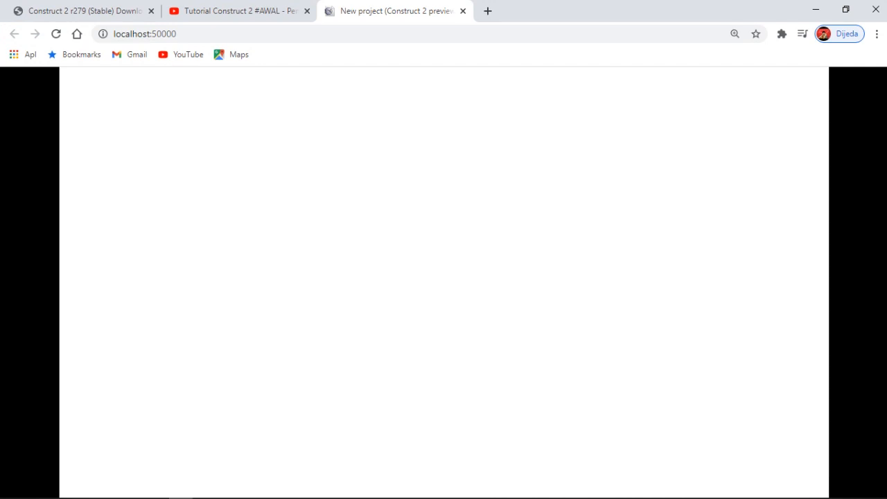
click(463, 11)
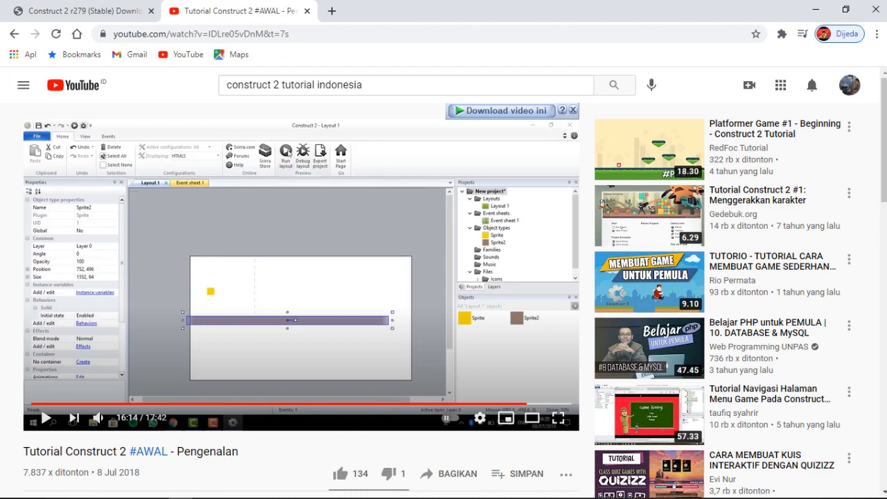
click(84, 11)
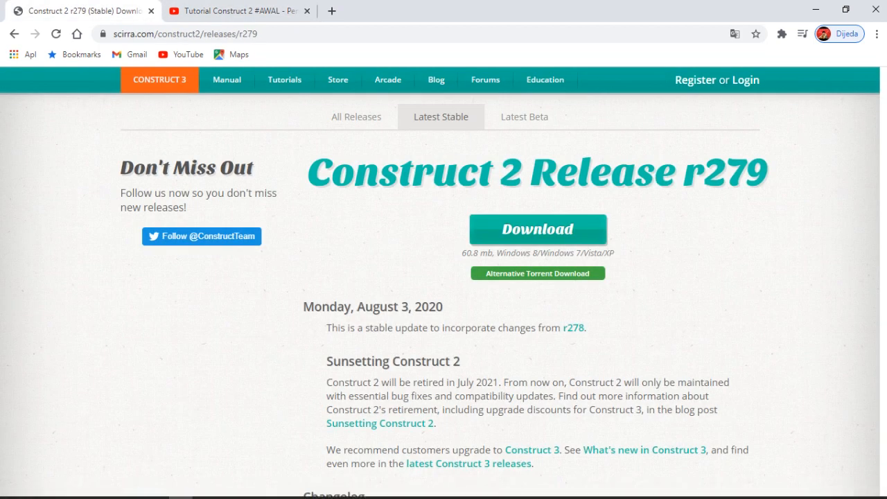
click(229, 489)
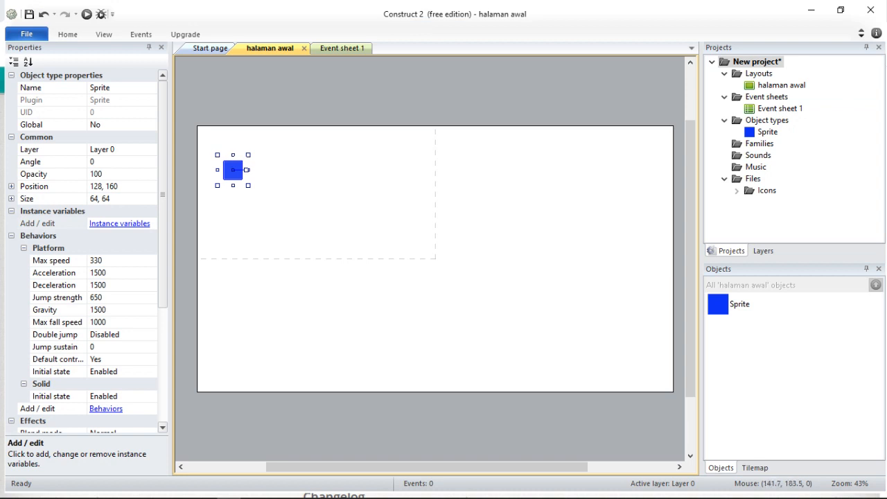
Step: Start inserting a new object in the halaman awal layout and choose the Sprite plugin
click(280, 236)
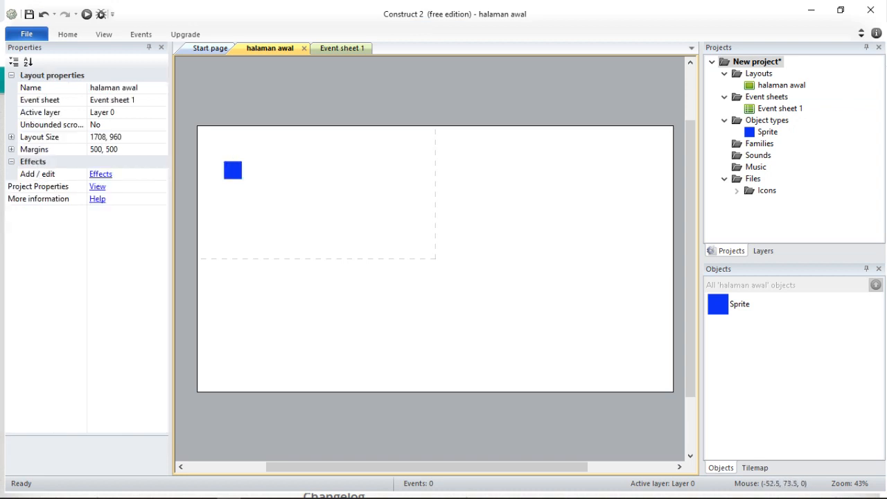
right_click(279, 212)
click(298, 220)
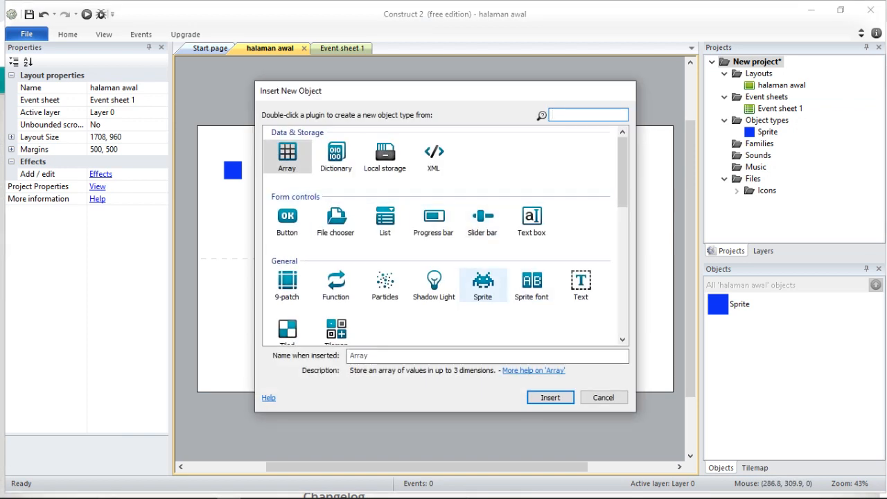
click(483, 284)
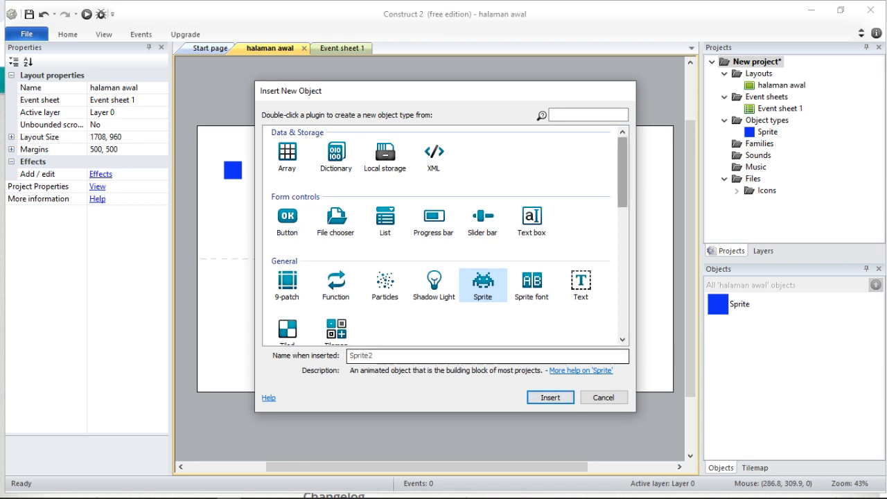
Step: Examine the other insertable object types, including the Input, Media, Monetisation, Platform specific and Web categories
scroll(445, 236, down, 2)
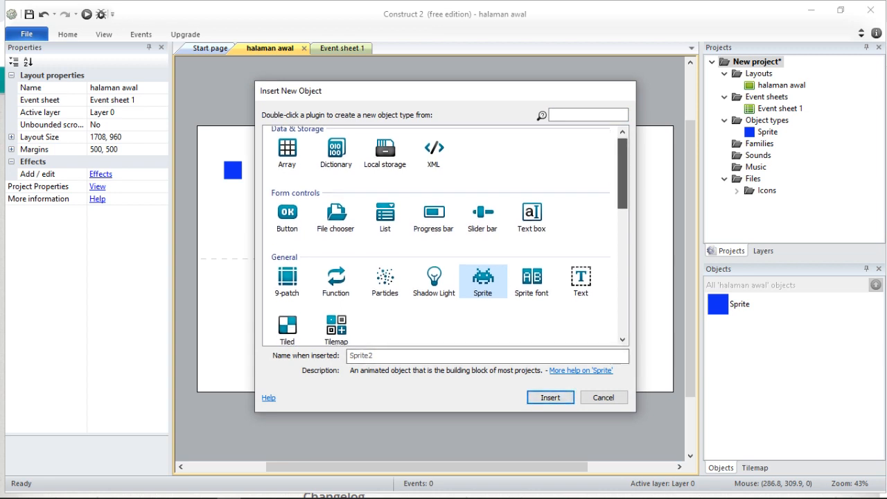
scroll(444, 235, down, 10)
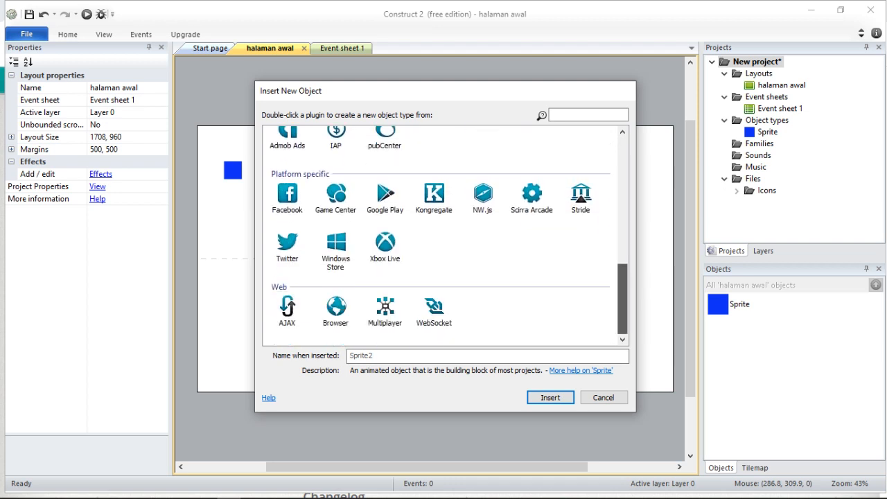
scroll(445, 235, up, 3)
scroll(445, 235, down, 5)
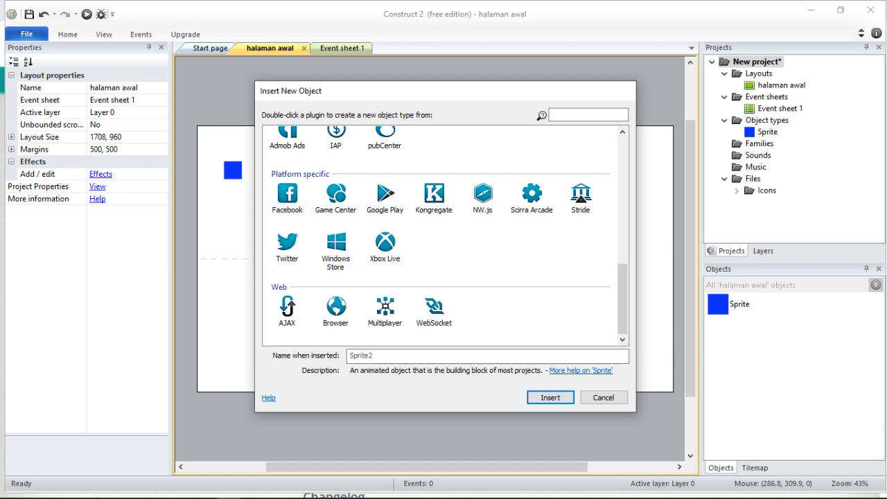
scroll(443, 236, up, 3)
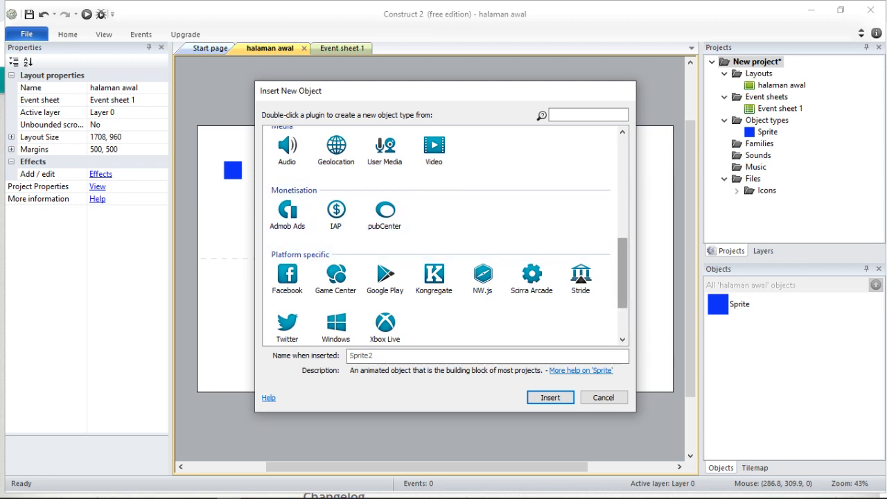
drag(622, 273, 622, 240)
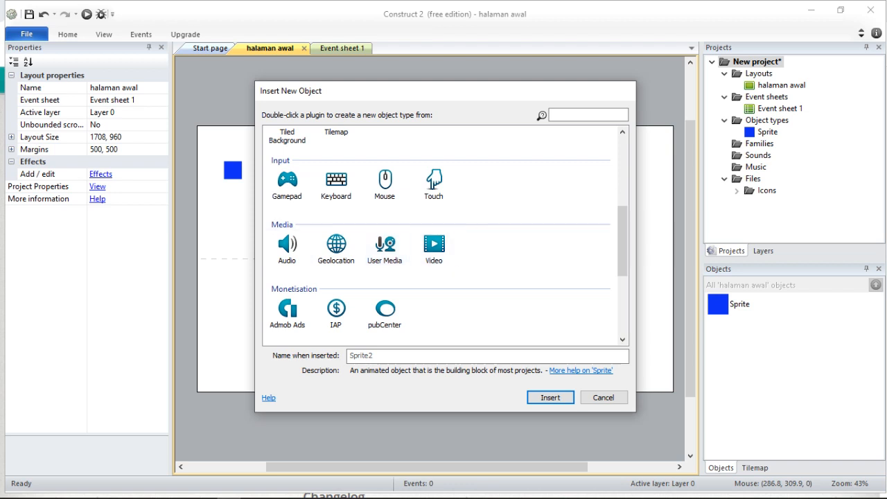
scroll(622, 235, up, 2)
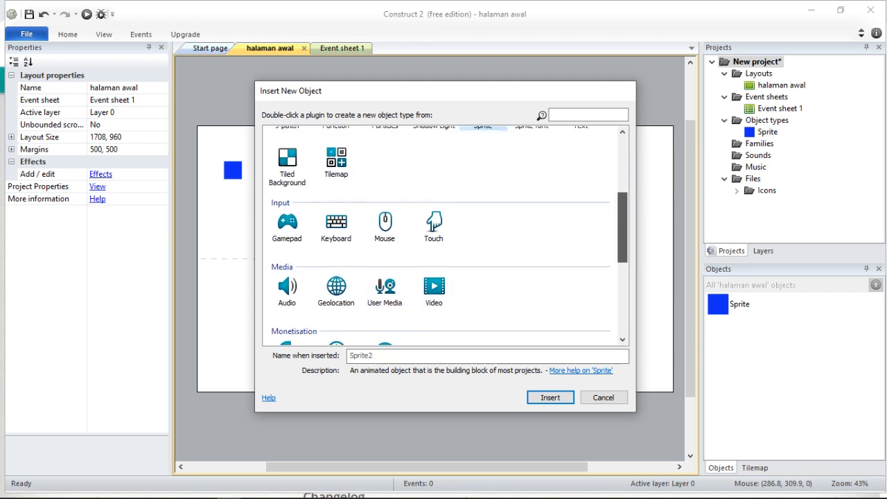
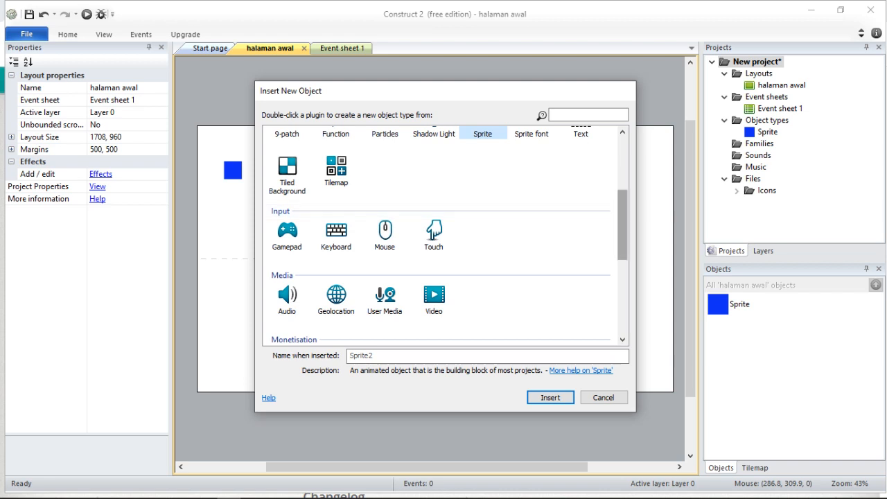
scroll(448, 233, up, 3)
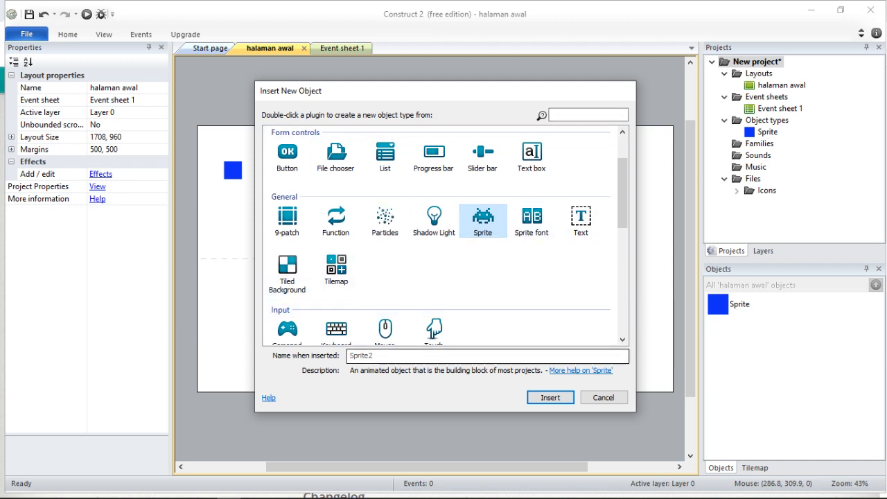
Step: Place the new Sprite below the blue square and fill its image with greyish purple (RGB 136, 118, 136)
click(550, 397)
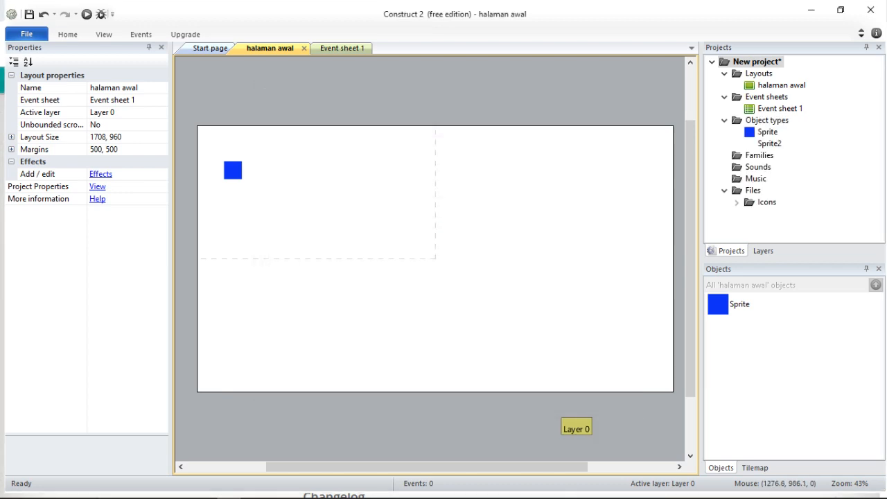
click(344, 266)
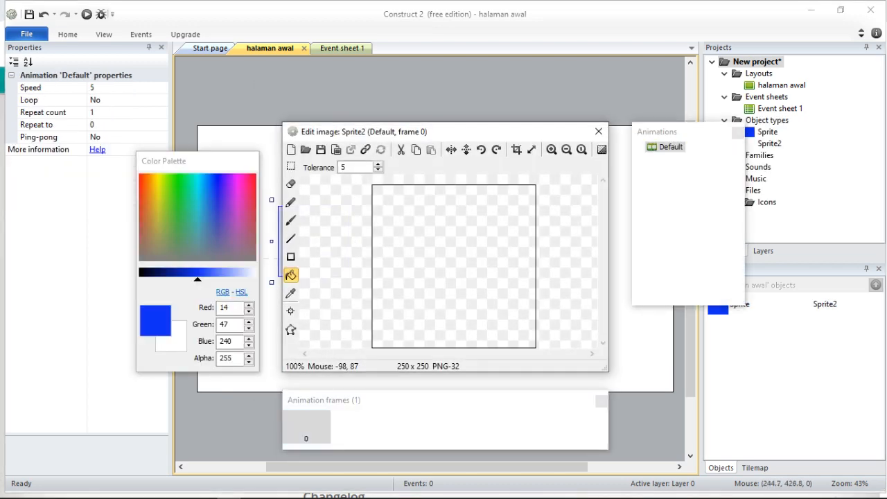
click(237, 255)
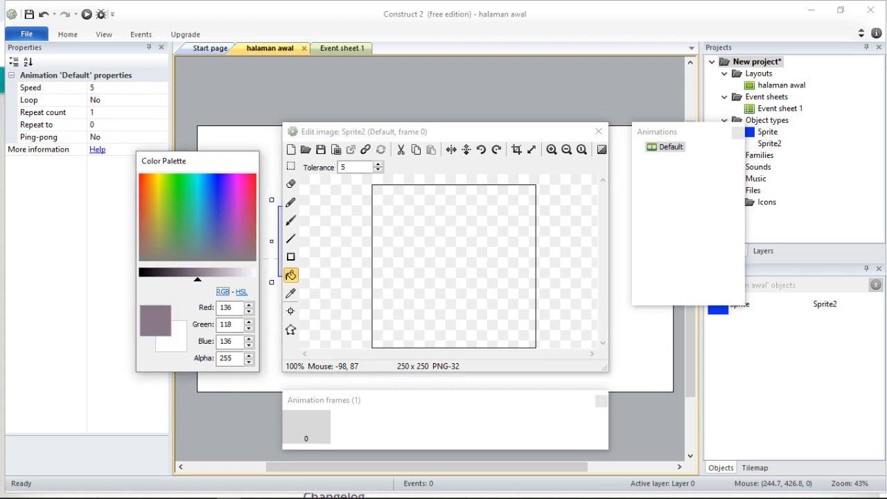
click(424, 254)
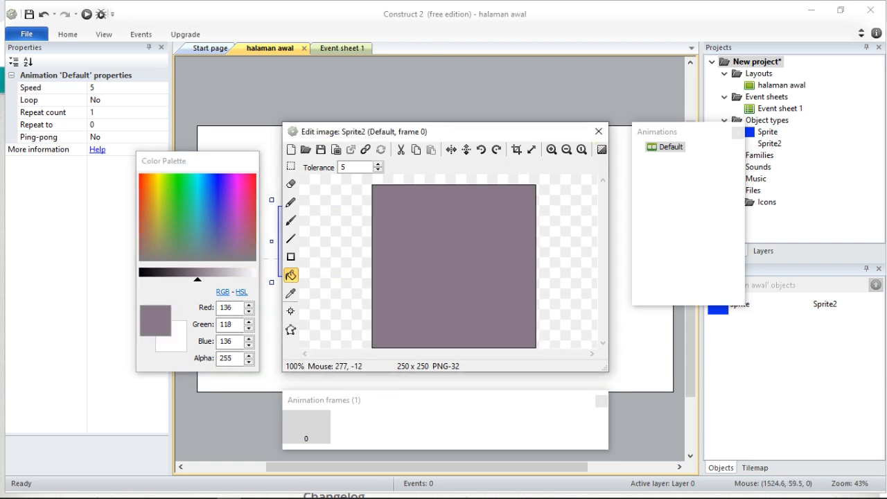
click(598, 131)
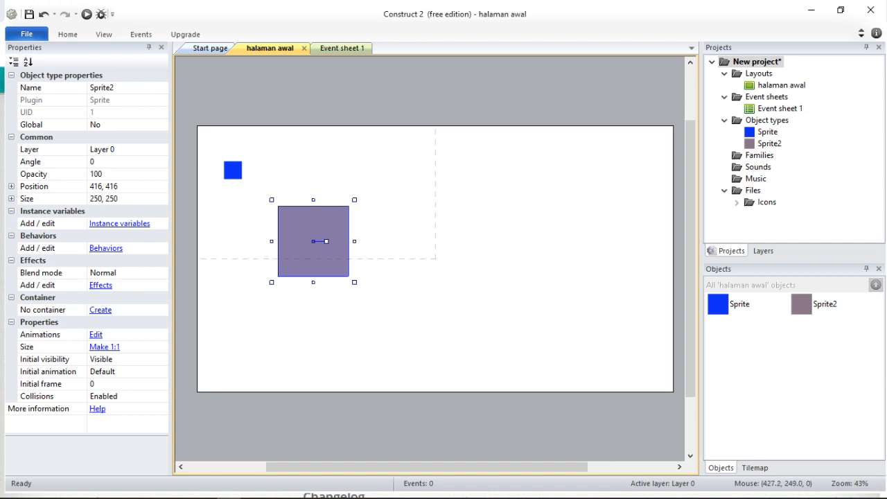
Step: Reshape the purple sprite into a flat bar of about 1728 × 64 spanning the layout's width at about 867, 480
drag(313, 199, 219, 261)
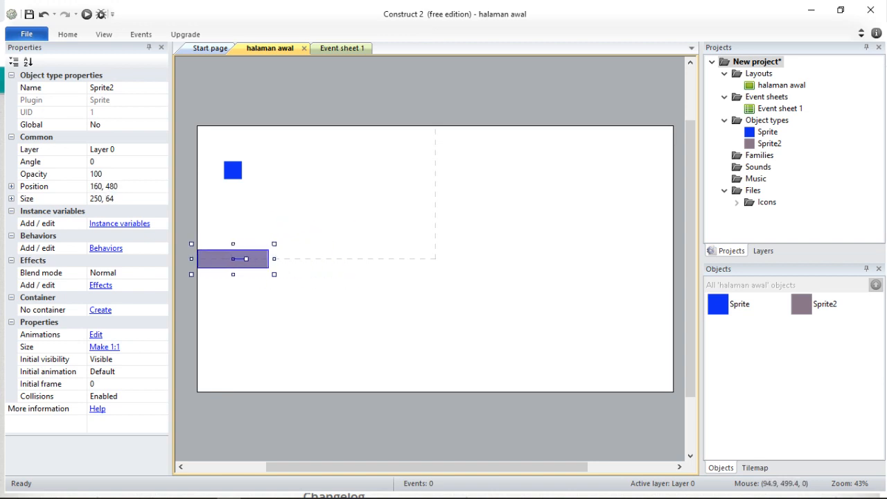
drag(274, 261, 684, 253)
click(555, 70)
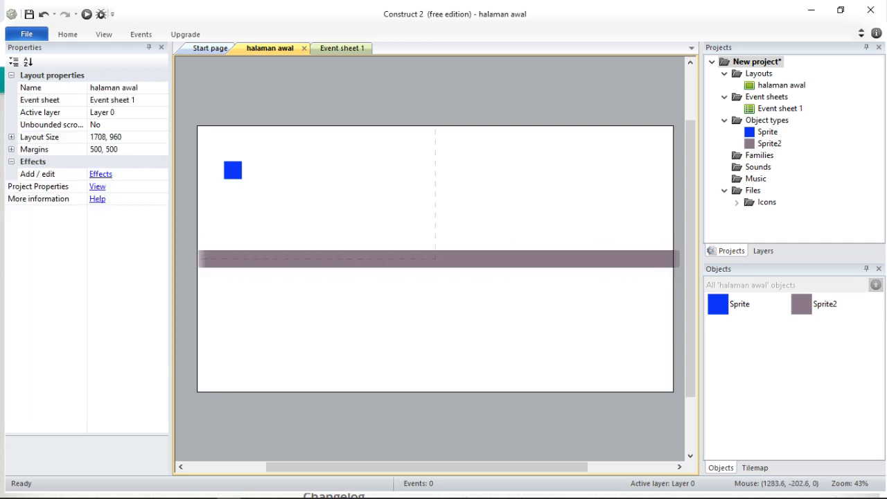
Step: Move the purple bar below the dashed viewport frame to 864, 640 and the blue sprite outside it to 1024, 288
click(469, 251)
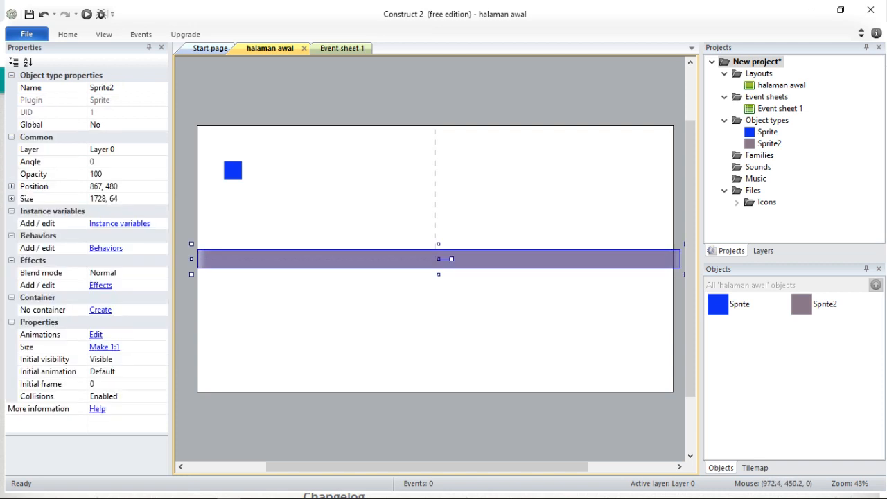
drag(468, 249, 465, 295)
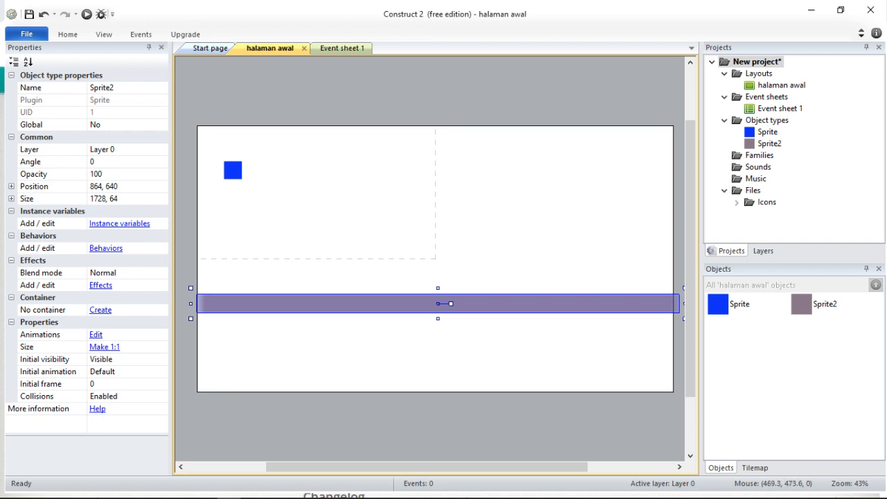
drag(233, 170, 483, 205)
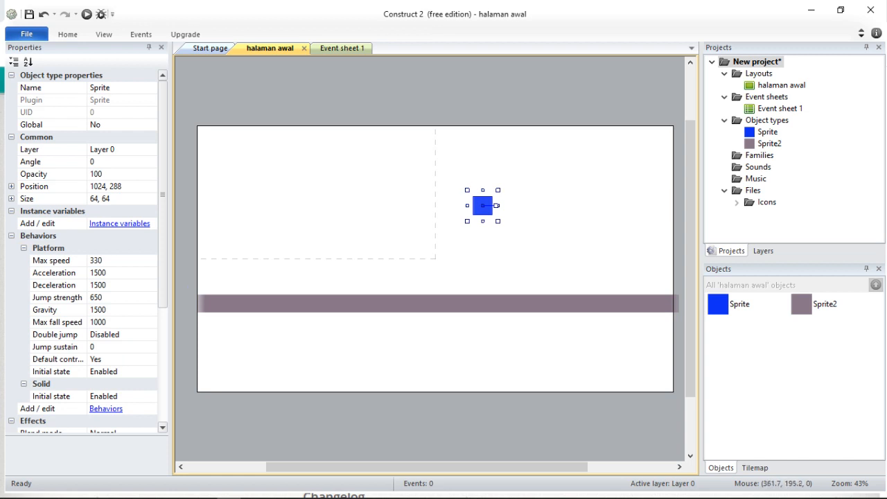
Step: Move the blue sprite to 96, 160 inside the dashed frame and the purple bar to 864, 480 on its lower edge
drag(485, 210, 226, 171)
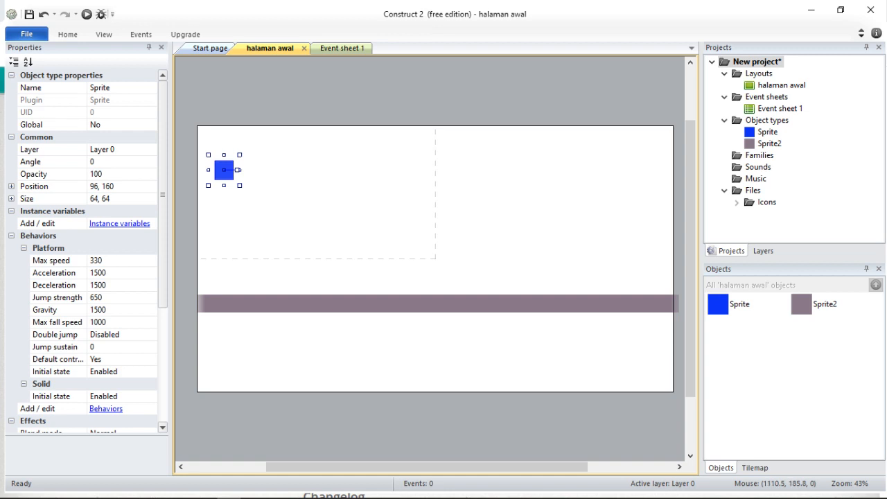
drag(368, 303, 365, 264)
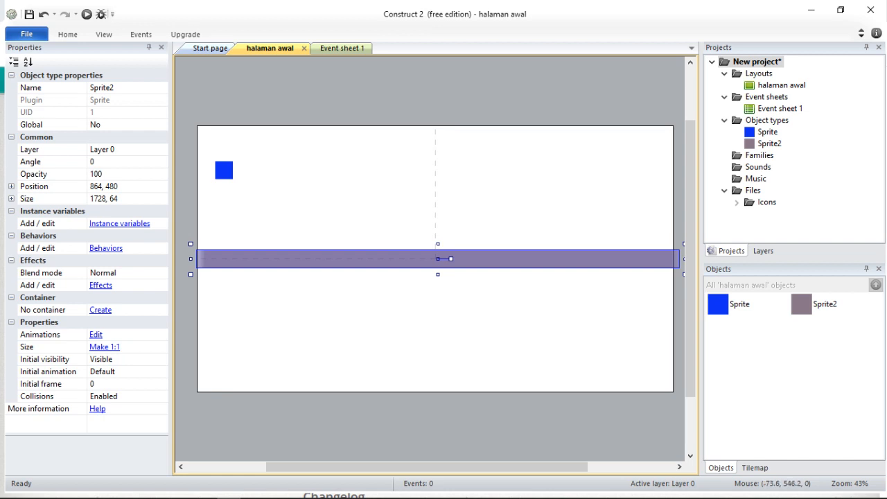
Step: Add the Solid behavior to the purple bar and close its behaviors list
click(106, 248)
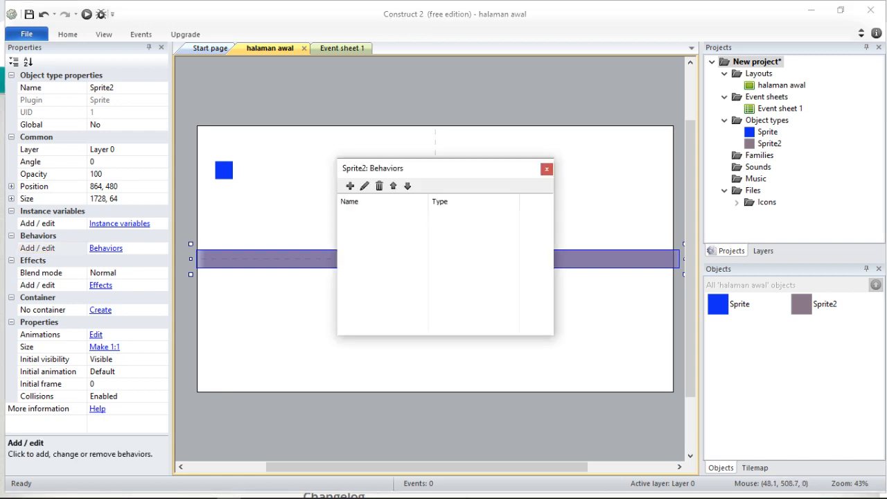
click(349, 185)
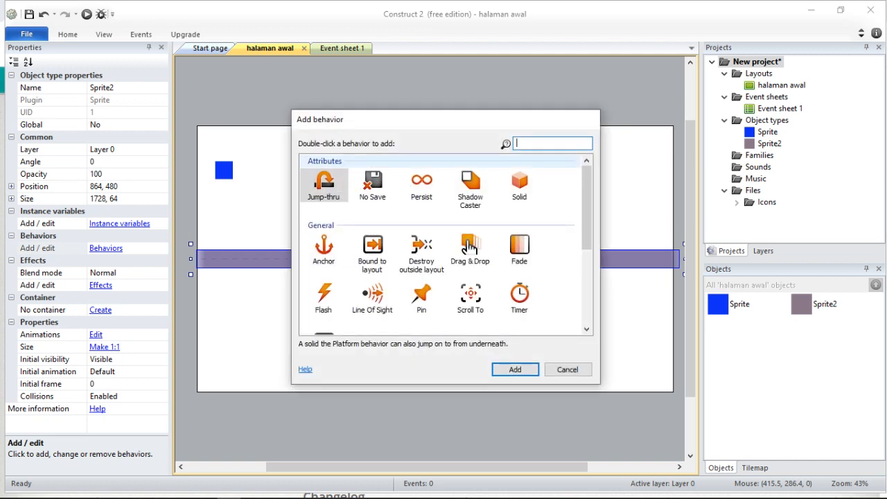
click(519, 184)
click(515, 370)
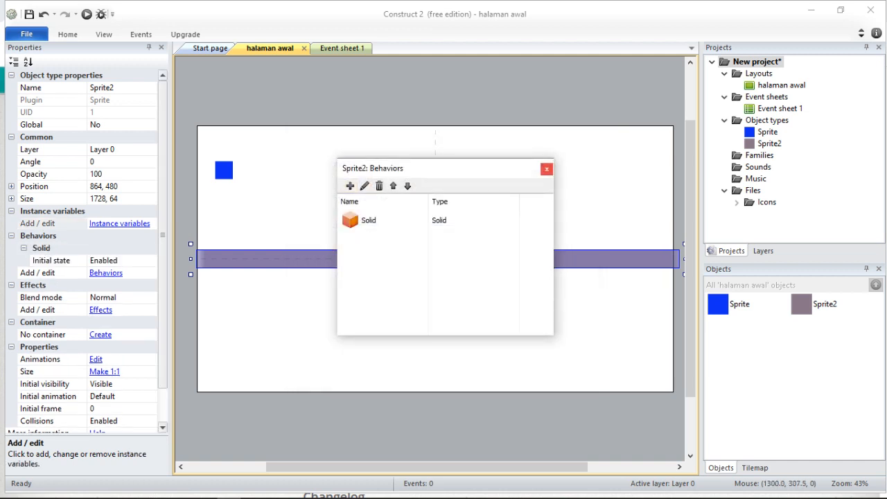
click(546, 168)
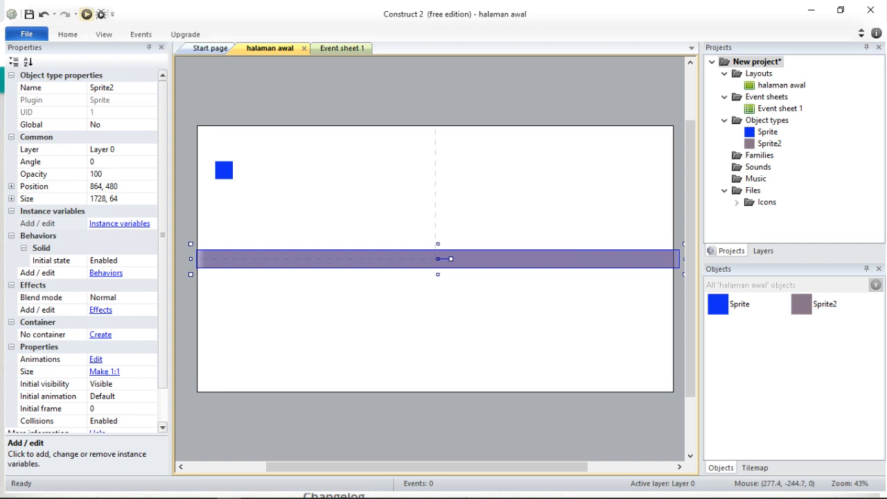
Step: Preview the layout in Chrome and test moving the blue sprite back and forth along the purple bar
click(87, 14)
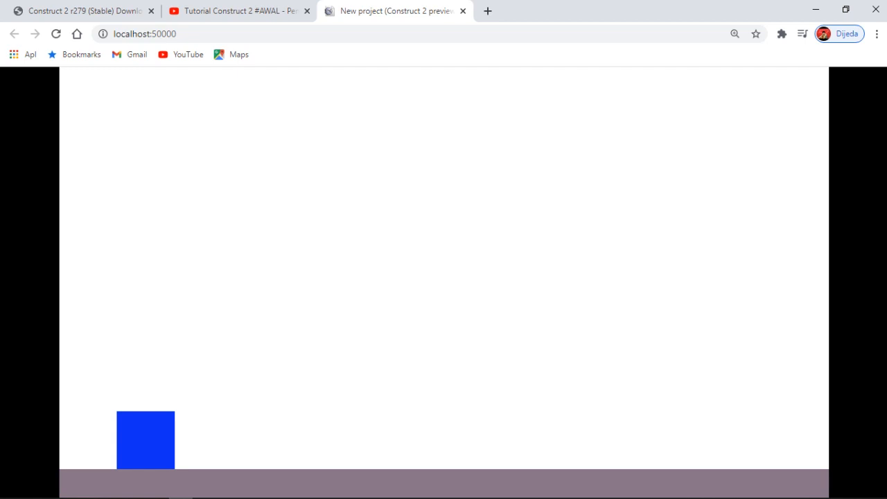
key(Right)
key(Left)
key(Right)
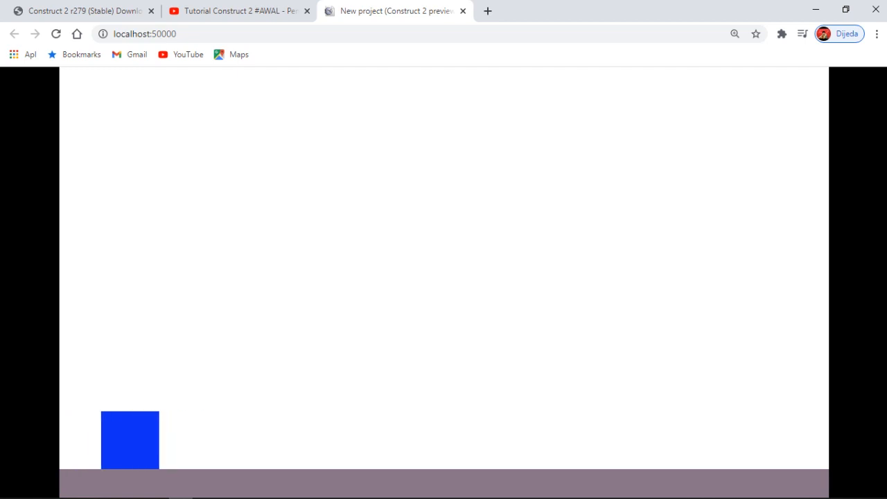
key(Left)
key(Right)
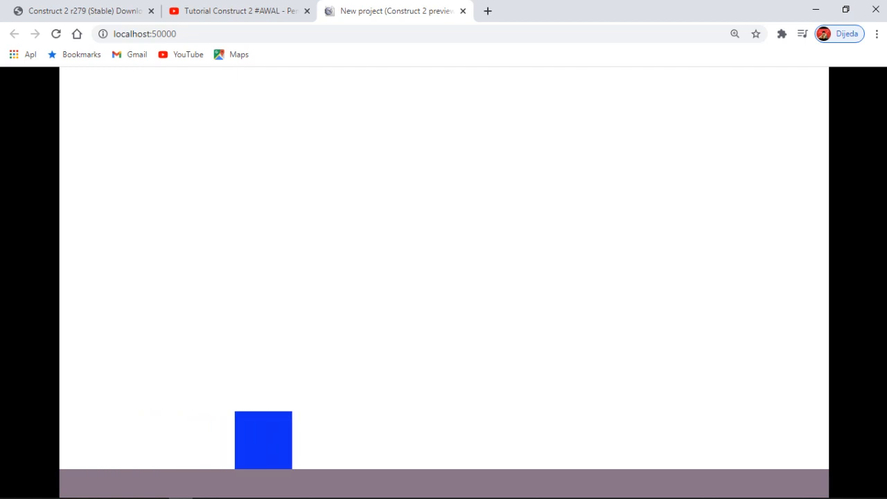
key(Left)
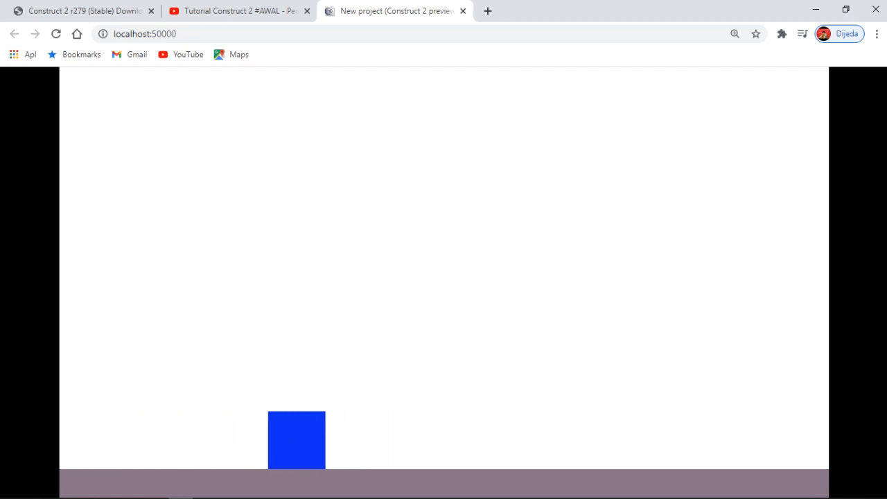
key(Right)
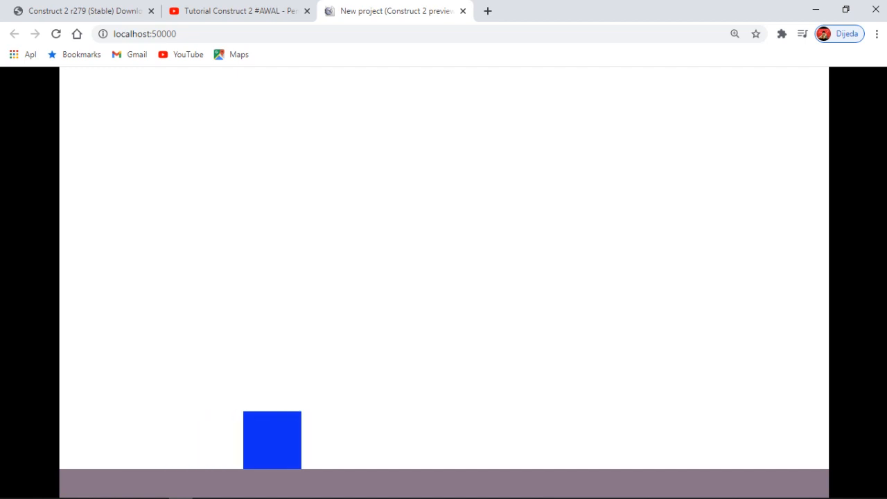
key(Left)
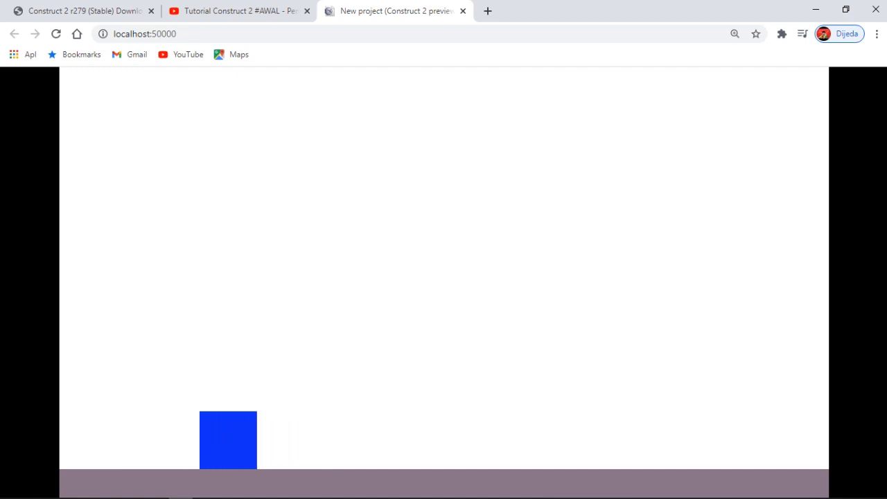
key(Right)
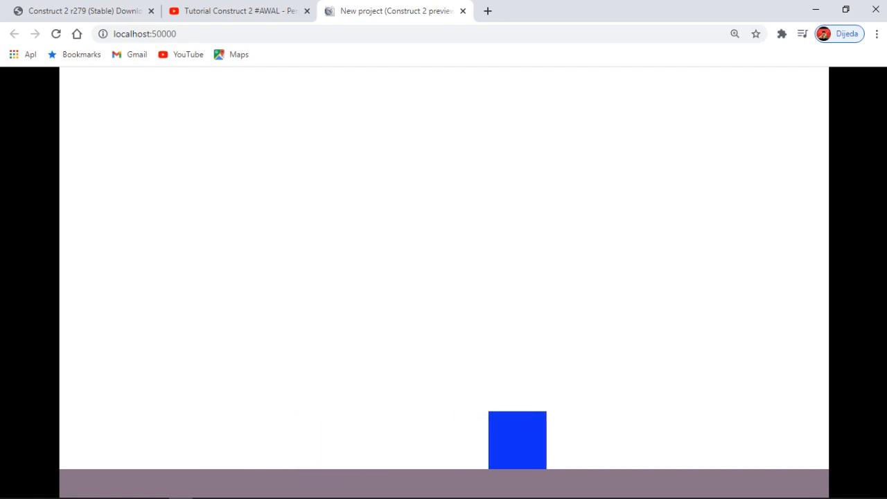
key(Left)
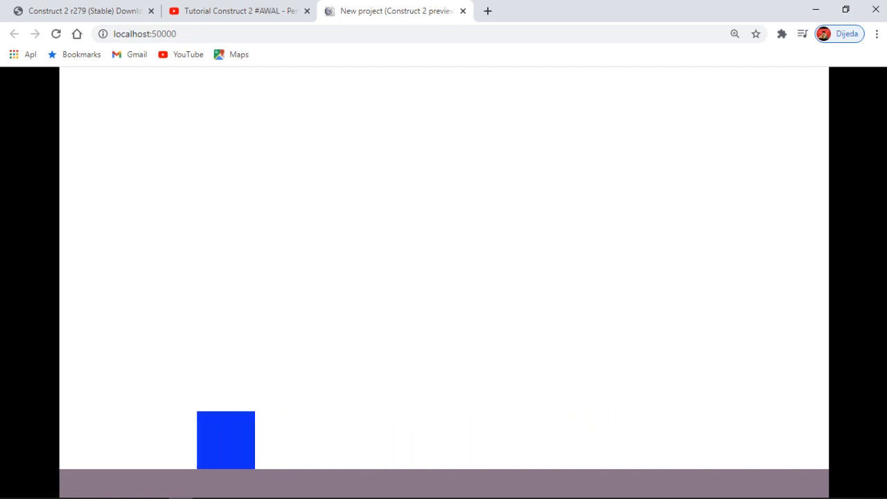
Step: Test the blue sprite's left and right movement on the purple floor again and switch back to the Construct 2 layout
key(Right)
key(Left)
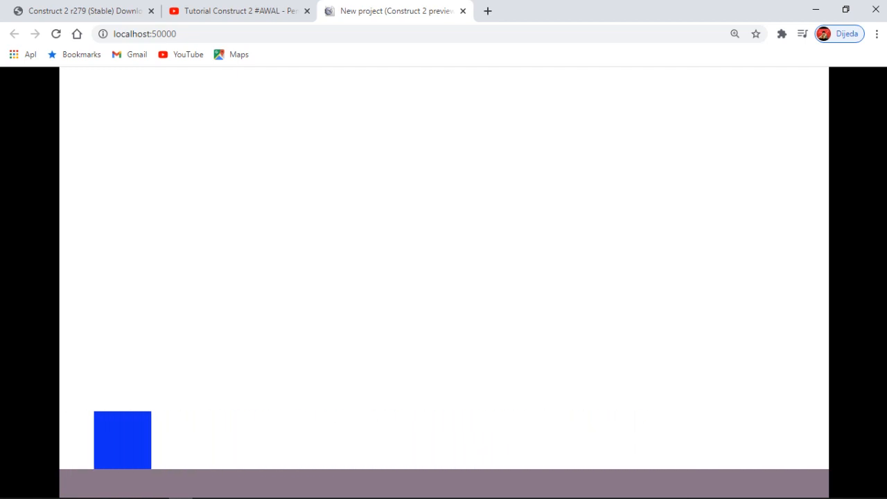
key(Right)
key(Left)
key(Right)
mouse_move(444, 497)
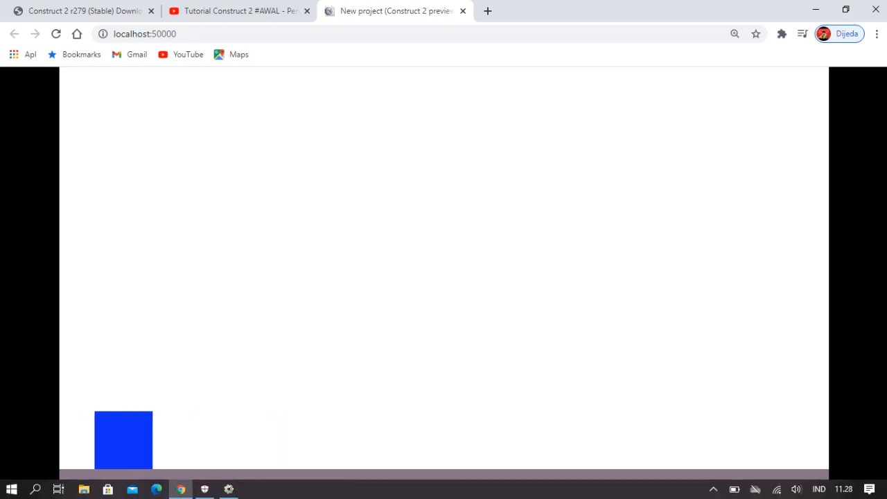
click(228, 489)
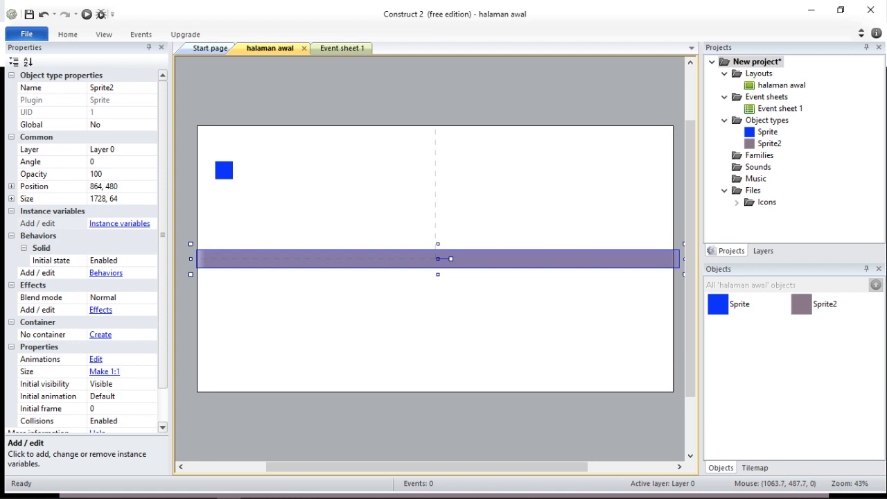
drag(496, 260, 498, 260)
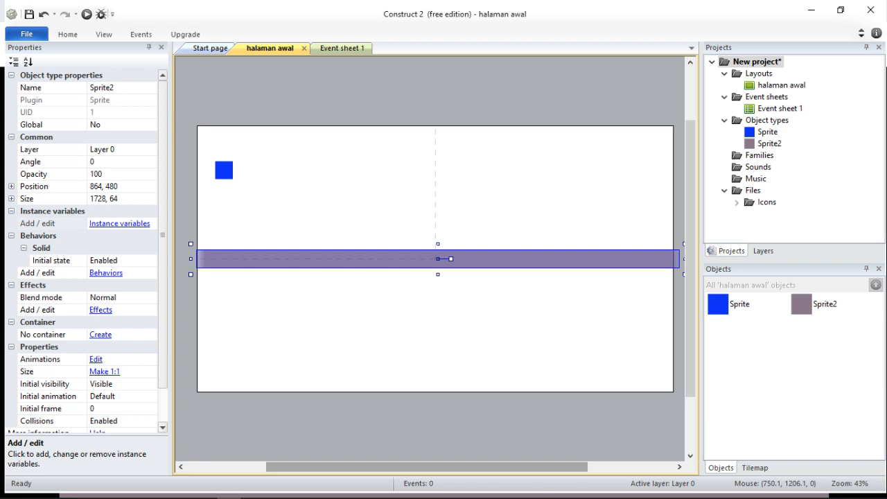
mouse_move(443, 497)
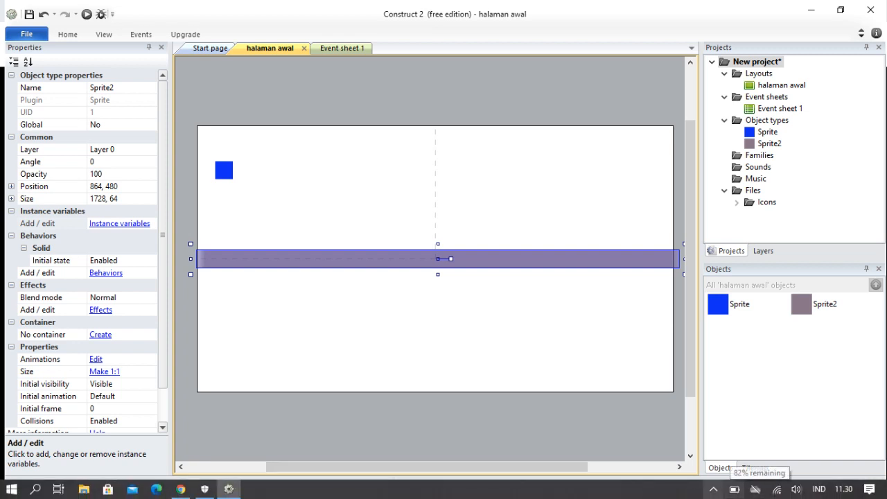
click(713, 489)
click(713, 466)
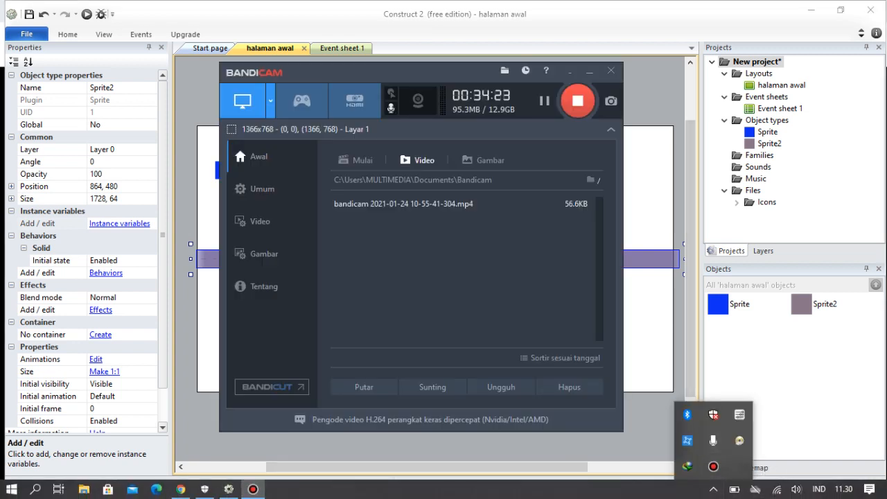